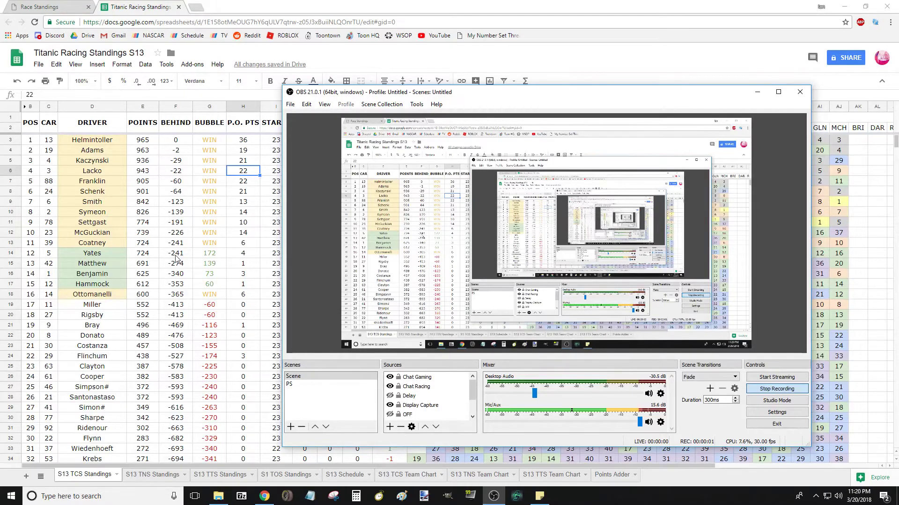
- Bring the standings sheet forward and look over its positions, car numbers, drivers and race-result blocks
{"action": "left_click", "coordinate": [177, 256]}
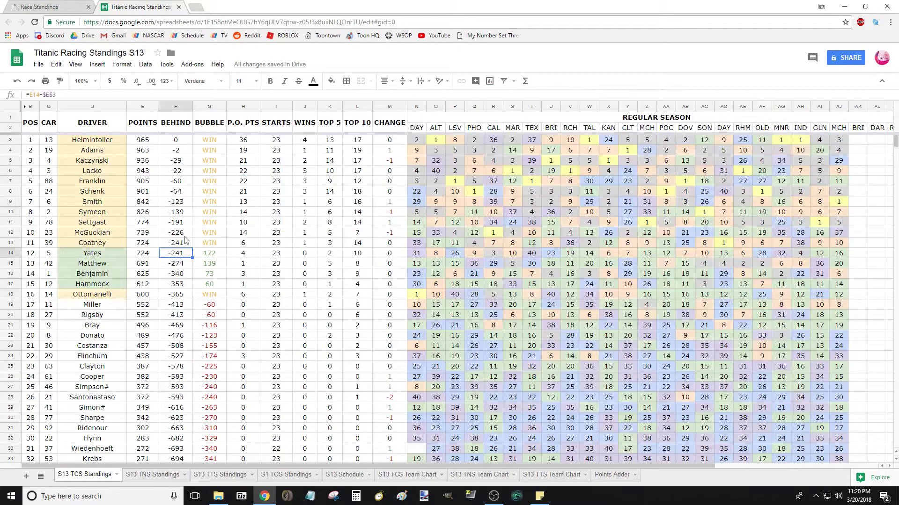
{"action": "left_click_drag", "start_coordinate": [94, 140], "coordinate": [349, 321]}
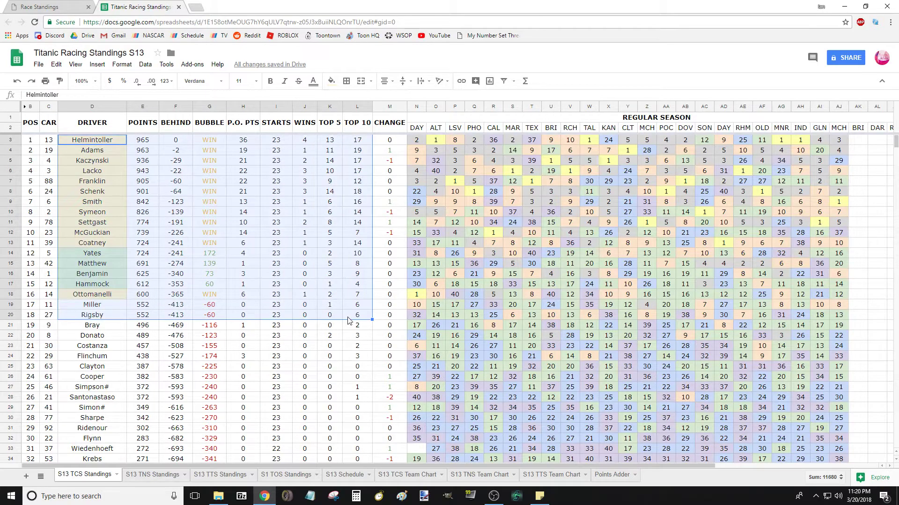
{"action": "left_click_drag", "start_coordinate": [417, 201], "coordinate": [287, 340]}
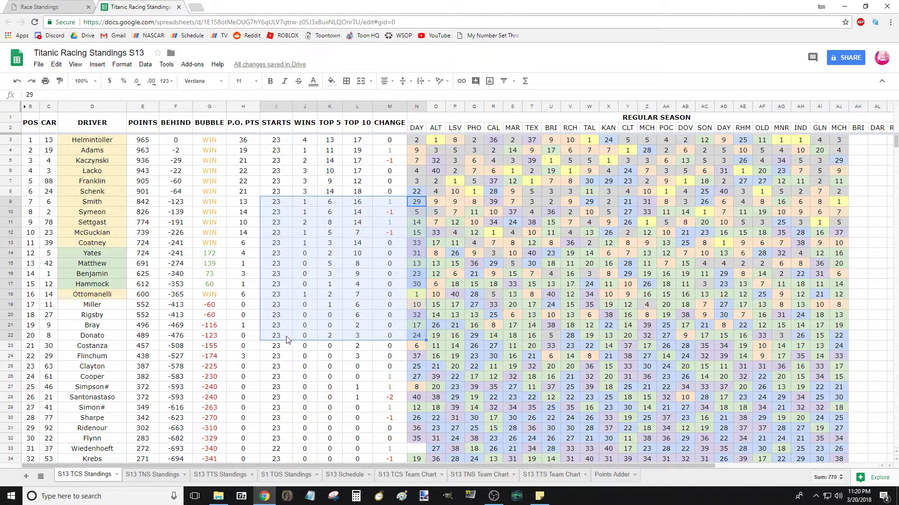
{"action": "left_click_drag", "start_coordinate": [199, 181], "coordinate": [312, 302]}
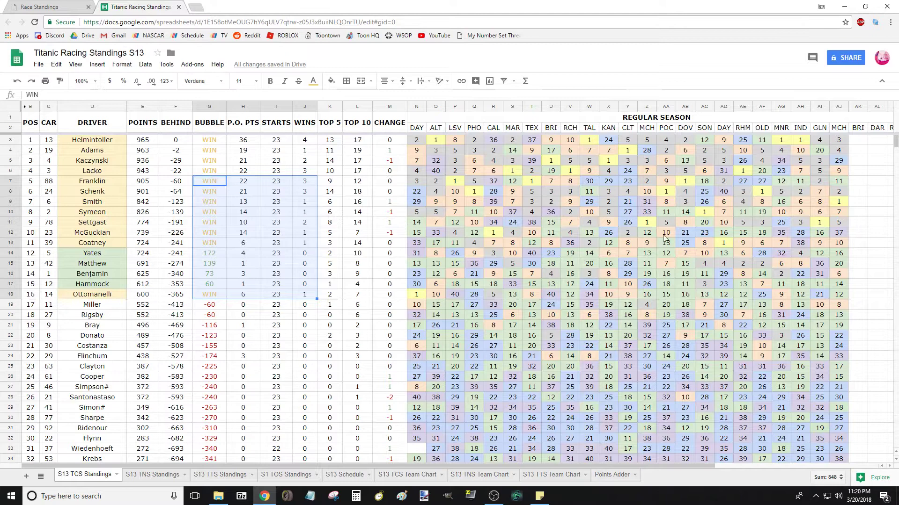
{"action": "left_click_drag", "start_coordinate": [666, 232], "coordinate": [552, 326]}
{"action": "left_click_drag", "start_coordinate": [474, 232], "coordinate": [574, 338]}
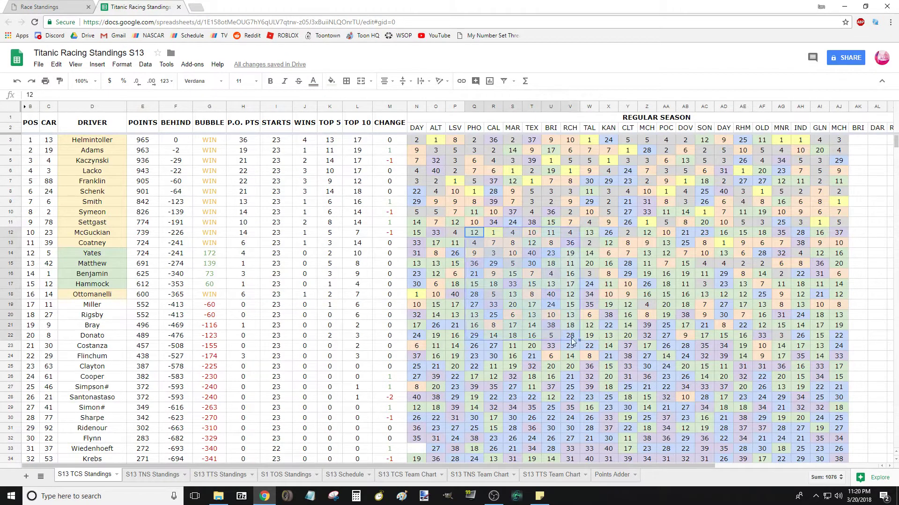
{"action": "left_click_drag", "start_coordinate": [117, 155], "coordinate": [114, 182]}
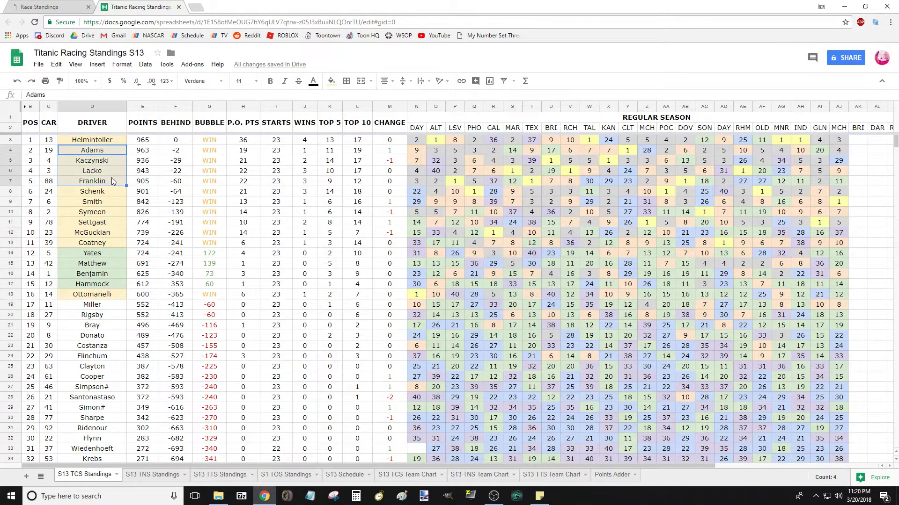
{"action": "left_click_drag", "start_coordinate": [30, 139], "coordinate": [30, 367]}
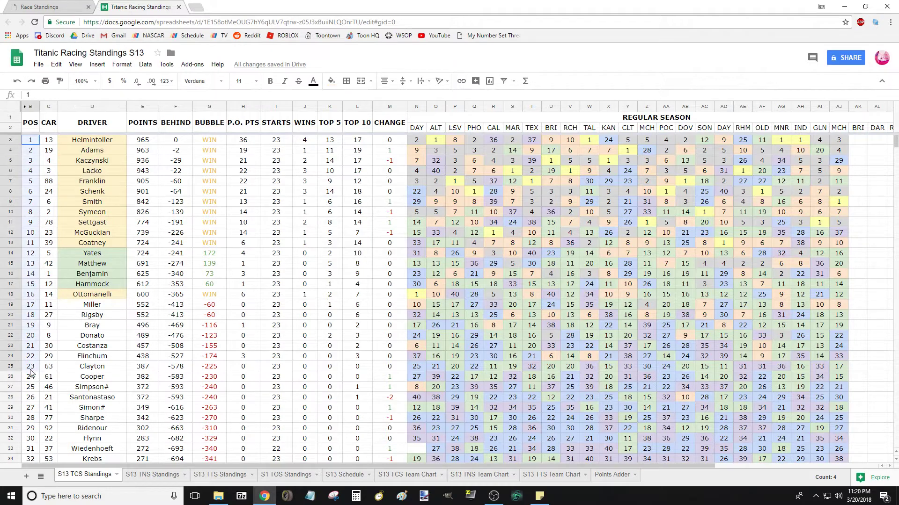
{"action": "left_click_drag", "start_coordinate": [50, 143], "coordinate": [49, 367]}
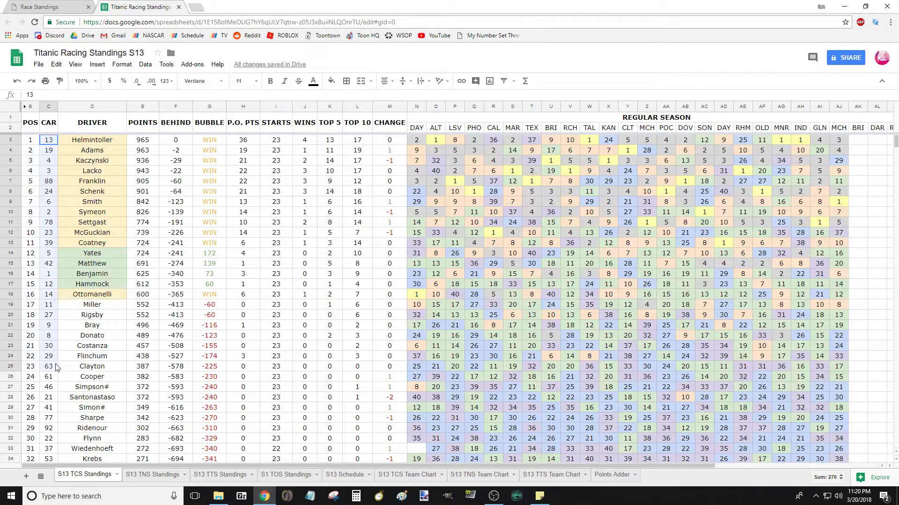
{"action": "left_click_drag", "start_coordinate": [103, 145], "coordinate": [109, 347]}
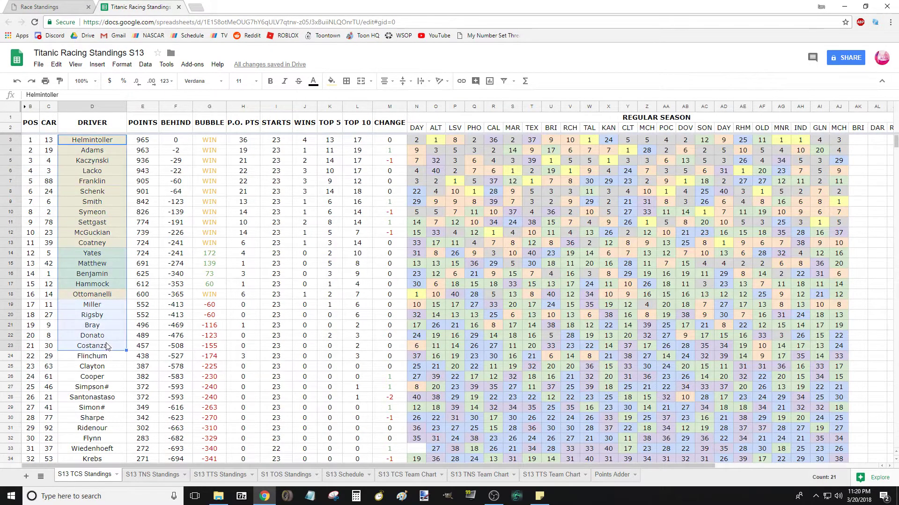
- Inspect the leader's POINTS and BEHIND formulas and the BUBBLE column values
{"action": "left_click", "coordinate": [142, 142]}
{"action": "left_click_drag", "start_coordinate": [142, 142], "coordinate": [186, 155]}
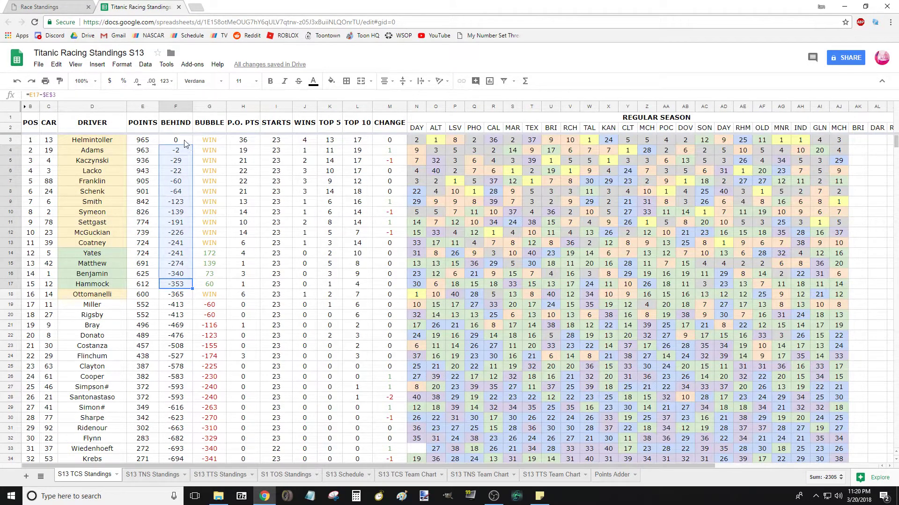
{"action": "left_click", "coordinate": [186, 142]}
{"action": "left_click", "coordinate": [209, 107]}
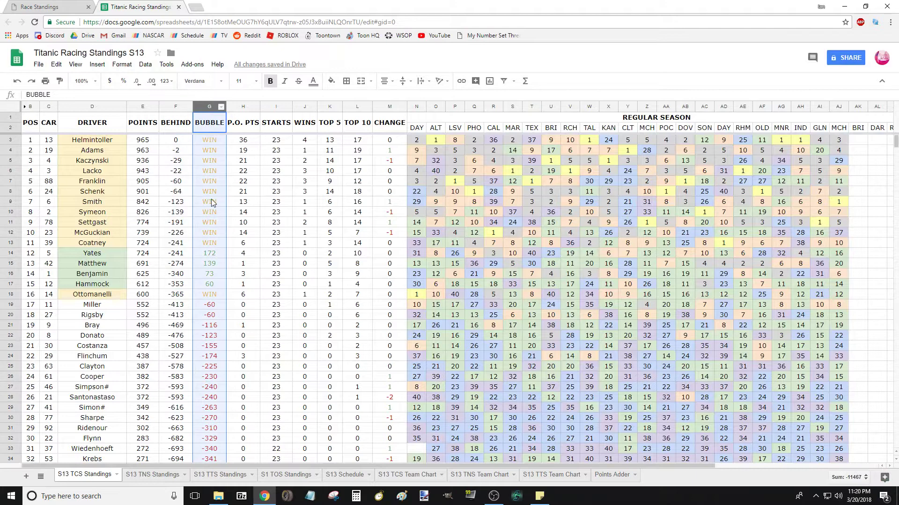
{"action": "left_click", "coordinate": [209, 202]}
{"action": "left_click_drag", "start_coordinate": [209, 150], "coordinate": [209, 337]}
{"action": "left_click", "coordinate": [209, 223]}
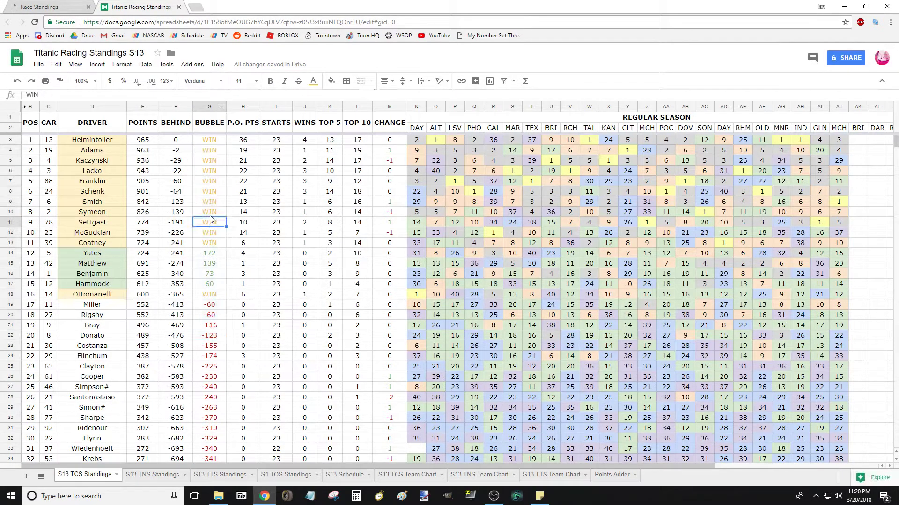
- Check one driver's P.O. PTS, STARTS, WINS, TOP 5, TOP 10 and CHANGE formulas
{"action": "left_click", "coordinate": [244, 185]}
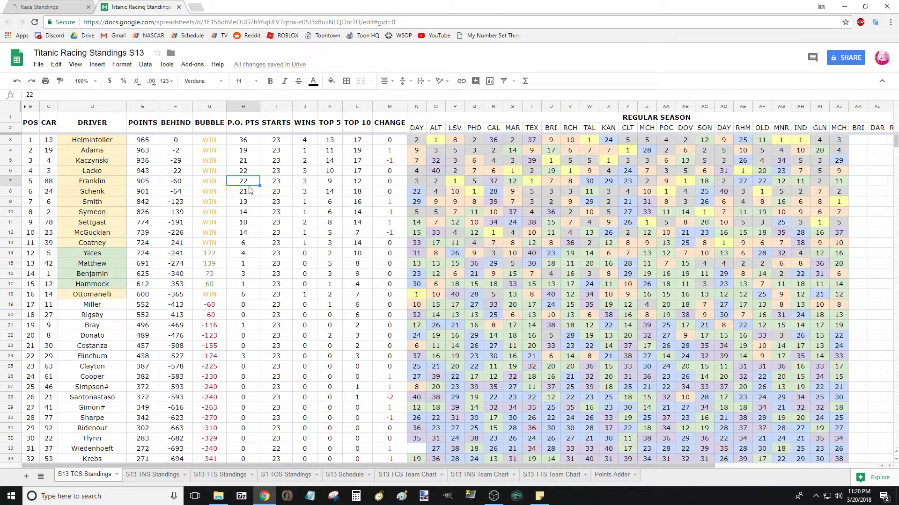
{"action": "left_click", "coordinate": [274, 185]}
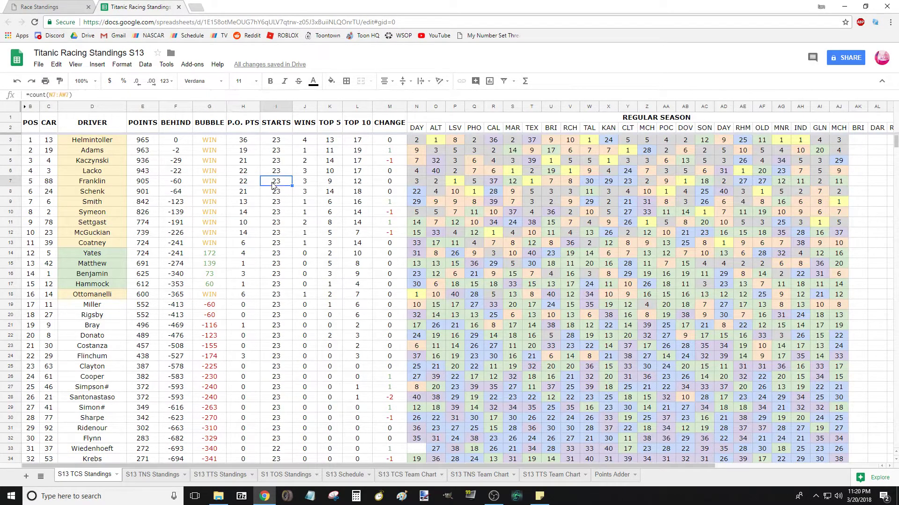
{"action": "left_click", "coordinate": [309, 185]}
{"action": "left_click", "coordinate": [330, 185]}
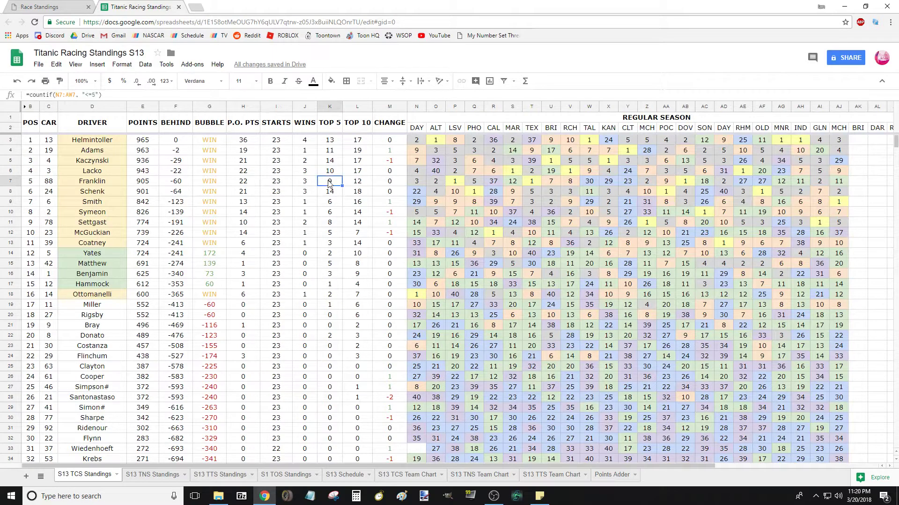
{"action": "left_click", "coordinate": [356, 187]}
{"action": "left_click", "coordinate": [385, 186]}
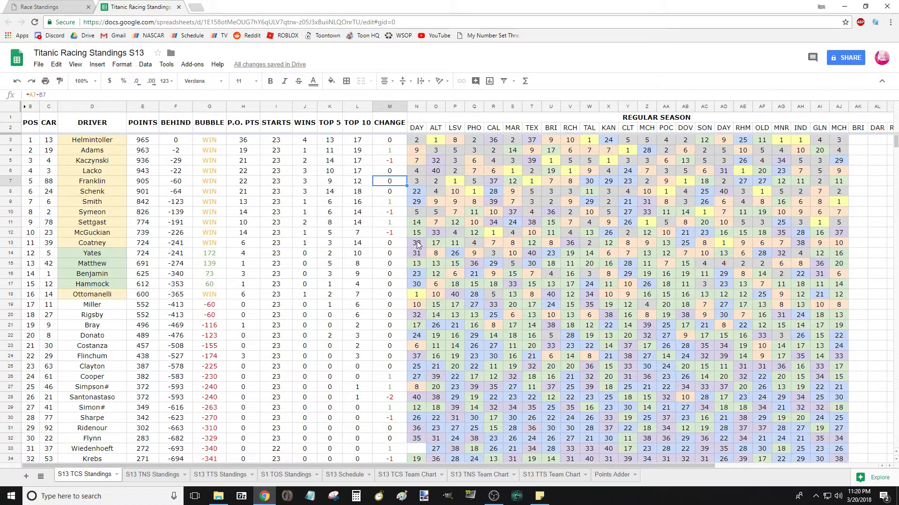
{"action": "left_click", "coordinate": [490, 225]}
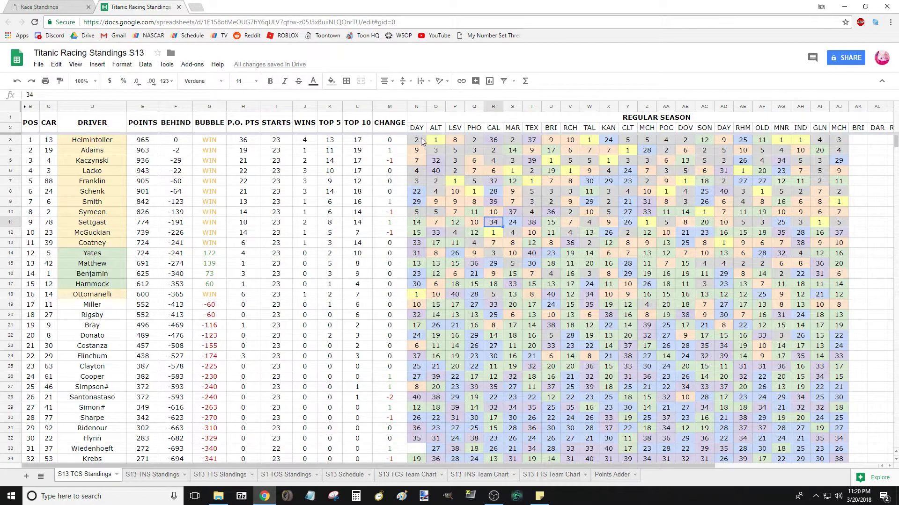
{"action": "left_click_drag", "start_coordinate": [421, 138], "coordinate": [829, 421]}
{"action": "left_click", "coordinate": [762, 345]}
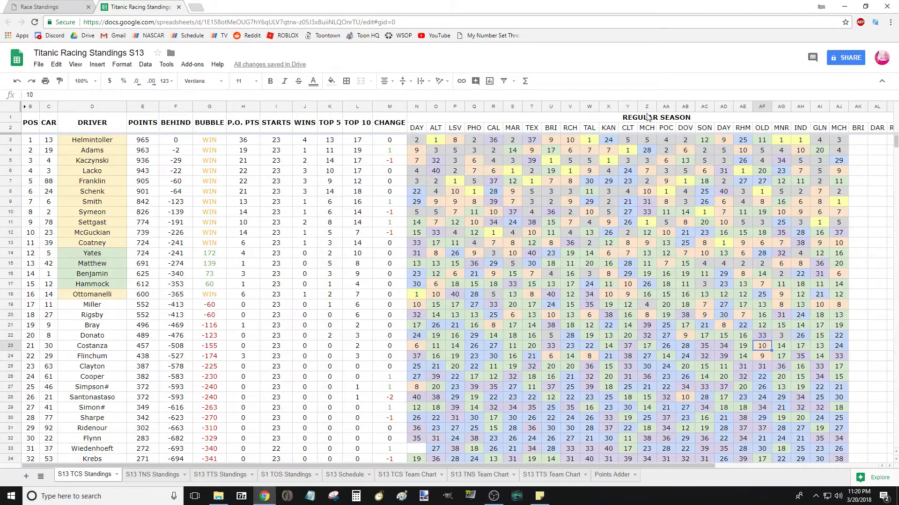
{"action": "left_click", "coordinate": [648, 117]}
{"action": "left_click", "coordinate": [608, 191]}
{"action": "left_click_drag", "start_coordinate": [535, 466], "coordinate": [659, 475]}
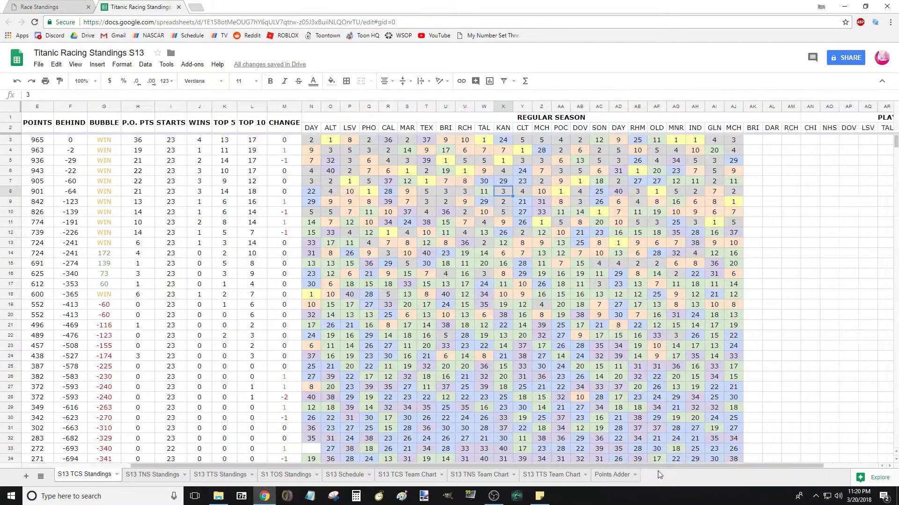
{"action": "left_click_drag", "start_coordinate": [766, 119], "coordinate": [779, 227]}
{"action": "left_click", "coordinate": [610, 294]}
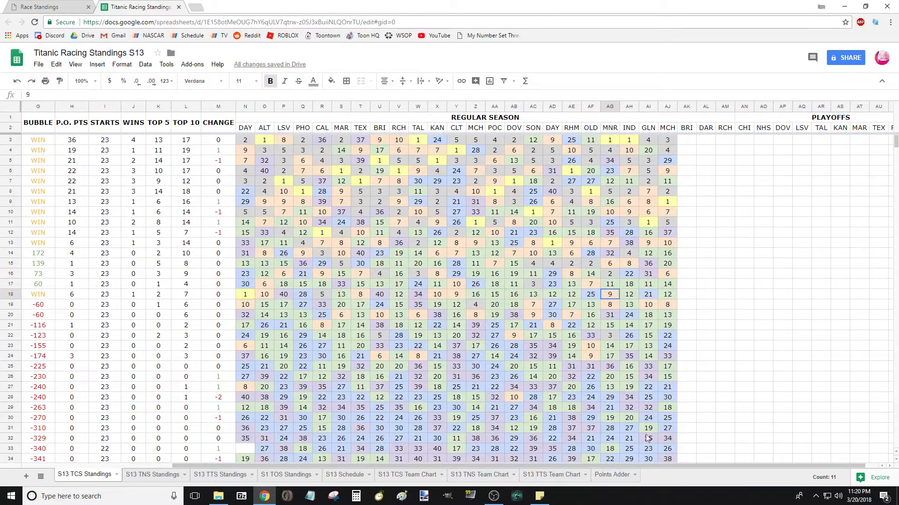
{"action": "left_click_drag", "start_coordinate": [667, 466], "coordinate": [560, 466]}
{"action": "key", "text": "shift+Down"}
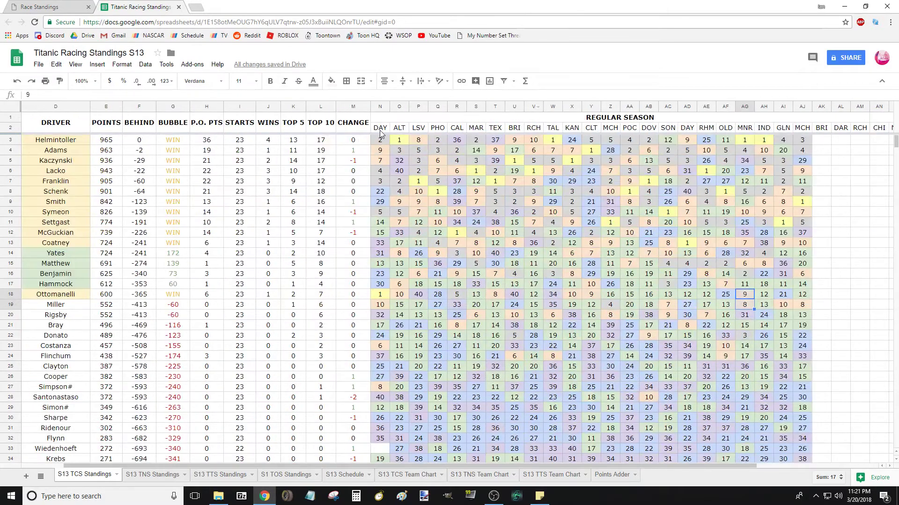
{"action": "left_click_drag", "start_coordinate": [380, 133], "coordinate": [552, 131]}
{"action": "left_click", "coordinate": [382, 145]}
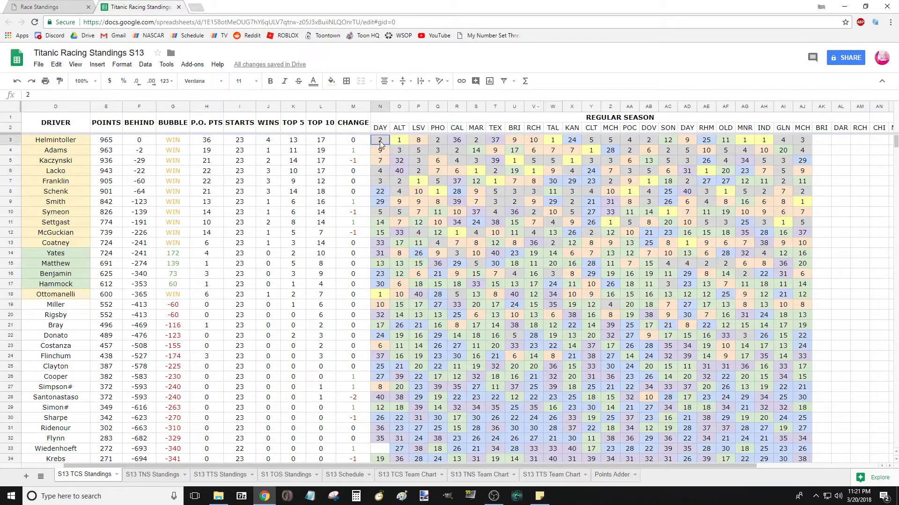
{"action": "left_click", "coordinate": [382, 180]}
{"action": "left_click", "coordinate": [382, 225]}
{"action": "left_click_drag", "start_coordinate": [414, 466], "coordinate": [370, 467]}
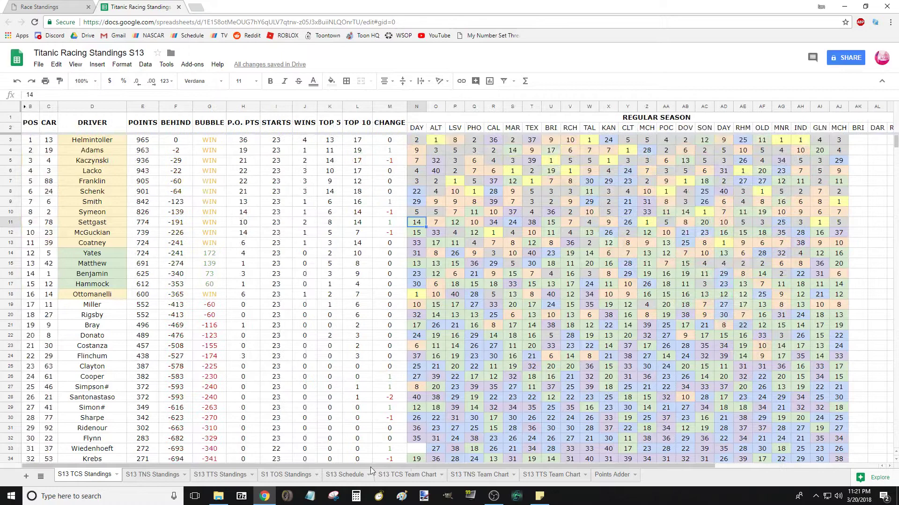
{"action": "left_click", "coordinate": [417, 192]}
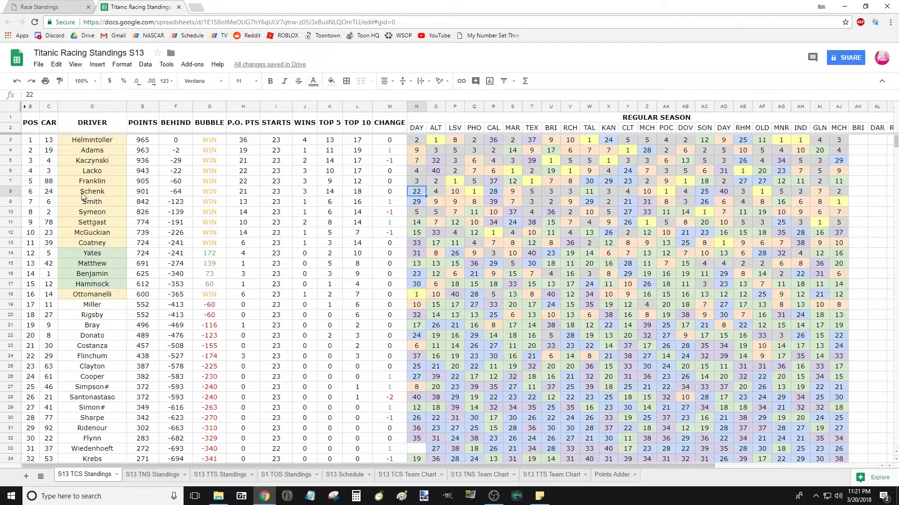
{"action": "left_click_drag", "start_coordinate": [83, 195], "coordinate": [418, 197]}
{"action": "left_click", "coordinate": [418, 195]}
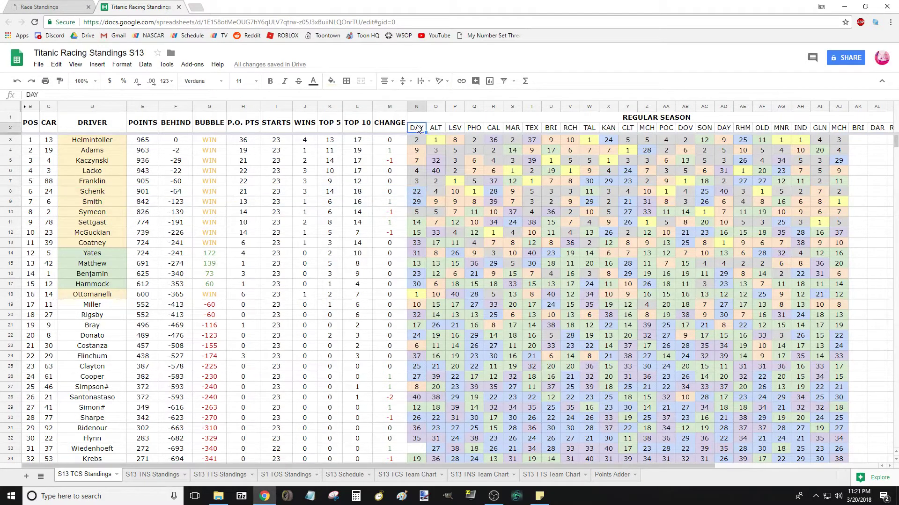
{"action": "left_click", "coordinate": [726, 336]}
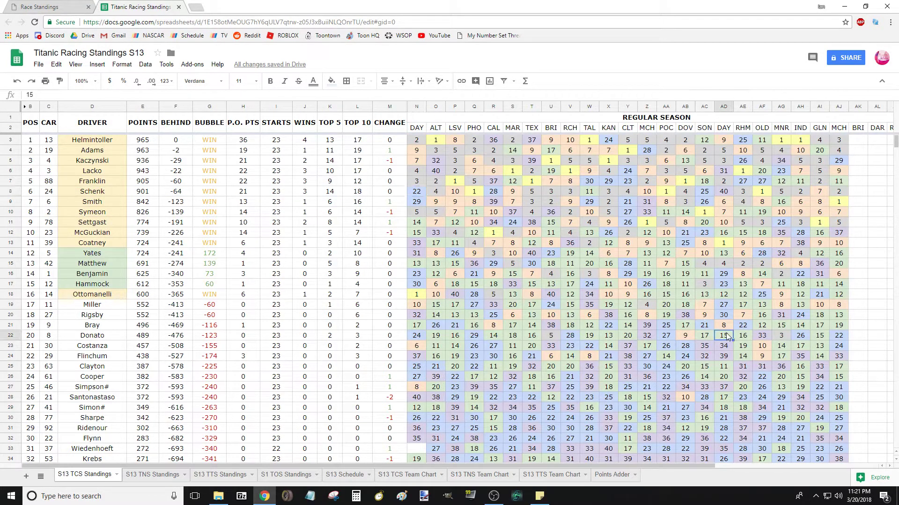
{"action": "left_click_drag", "start_coordinate": [726, 336], "coordinate": [98, 341]}
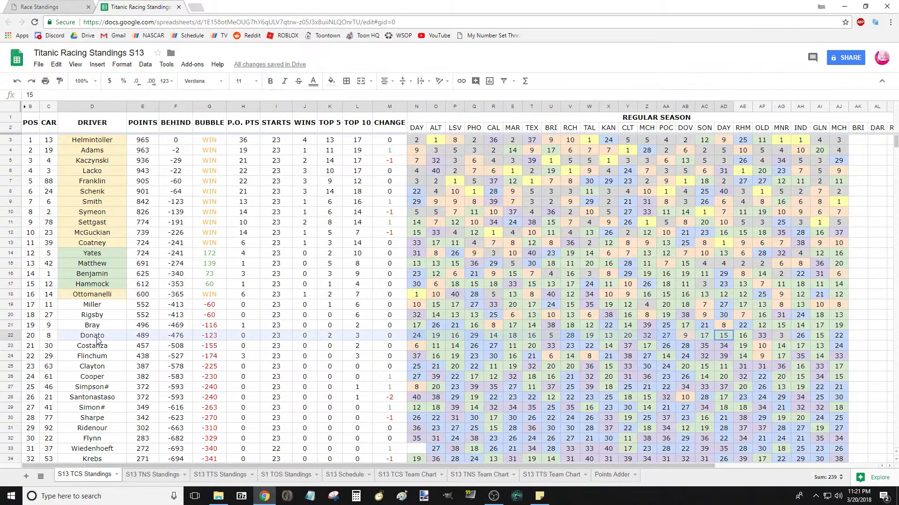
{"action": "left_click", "coordinate": [725, 336]}
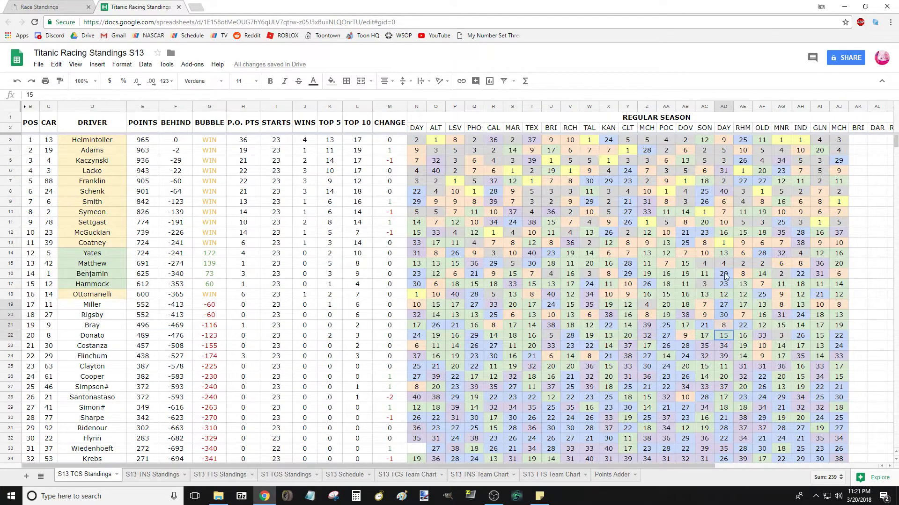
{"action": "left_click", "coordinate": [552, 213]}
{"action": "left_click", "coordinate": [416, 254]}
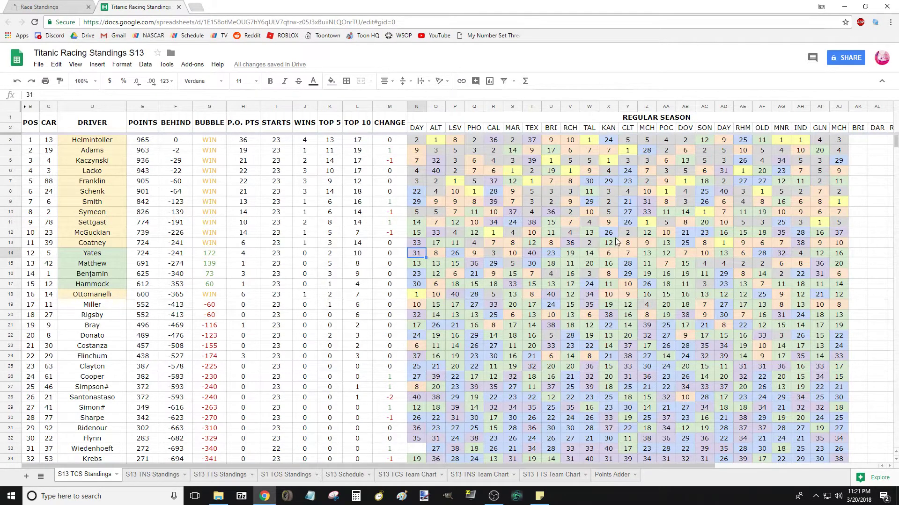
{"action": "left_click", "coordinate": [435, 141]}
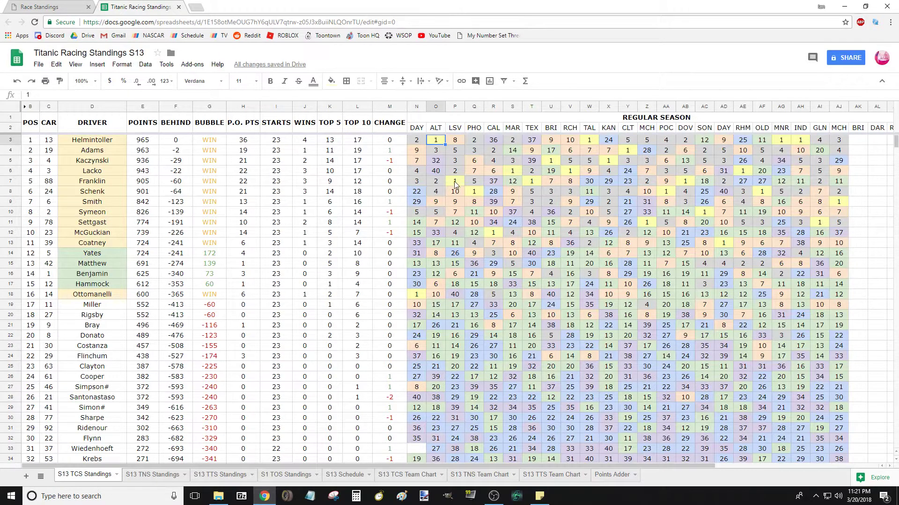
{"action": "left_click", "coordinate": [457, 163]}
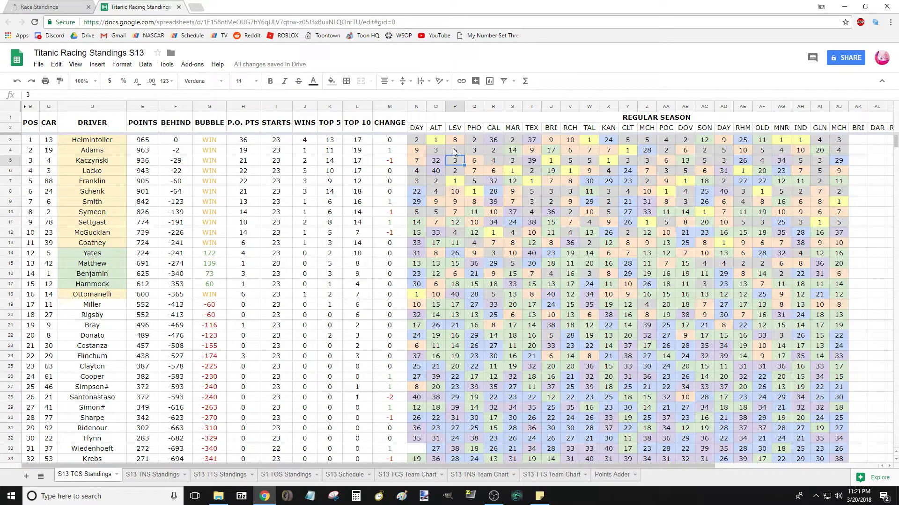
{"action": "left_click", "coordinate": [474, 205]}
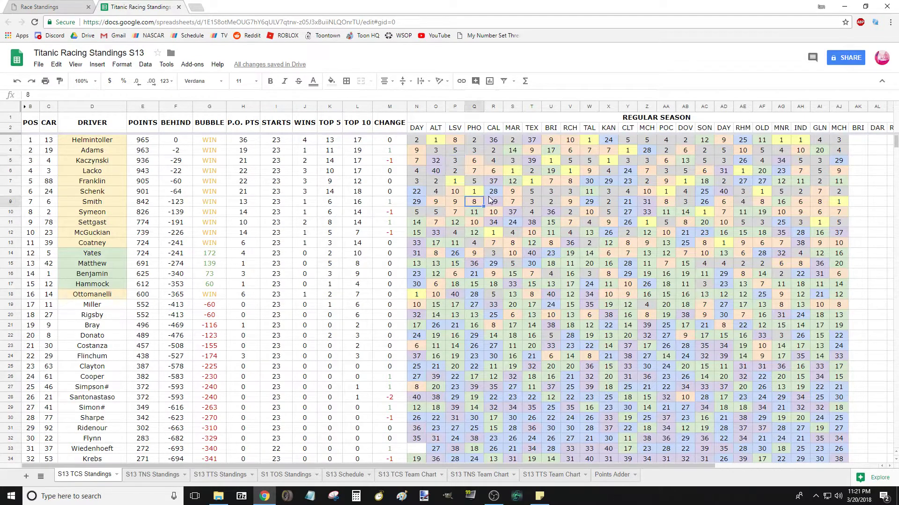
{"action": "left_click", "coordinate": [476, 234]}
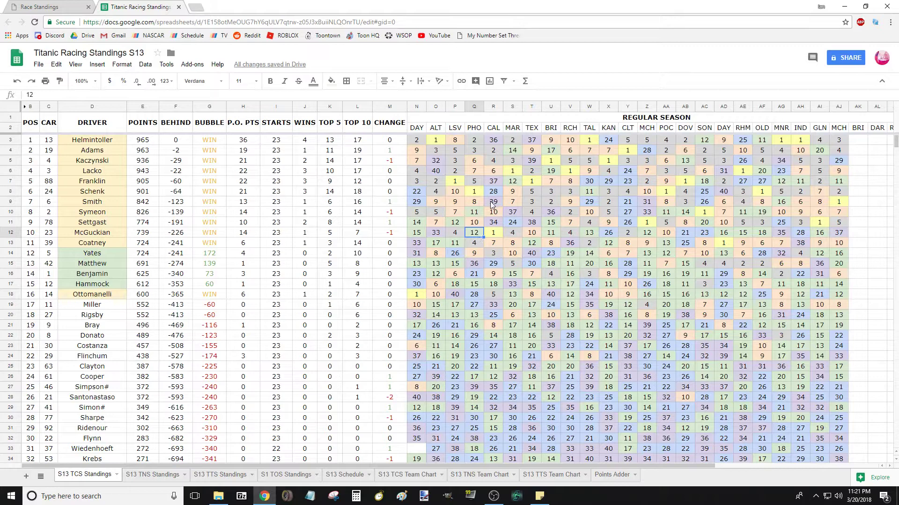
{"action": "left_click", "coordinate": [552, 256]}
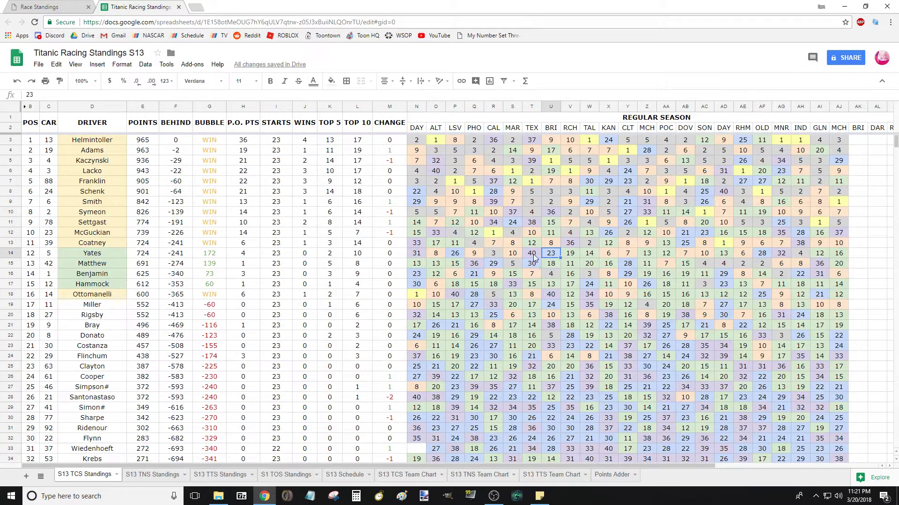
{"action": "left_click", "coordinate": [534, 255]}
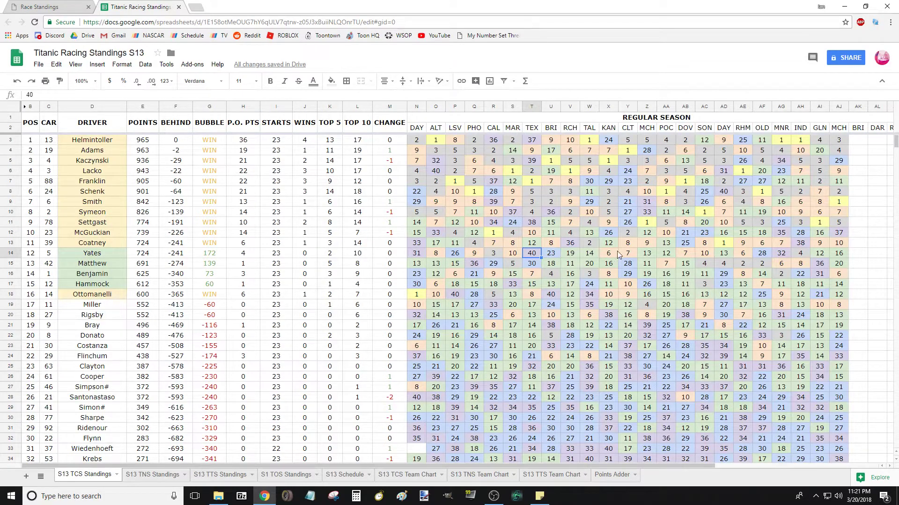
{"action": "left_click", "coordinate": [279, 187]}
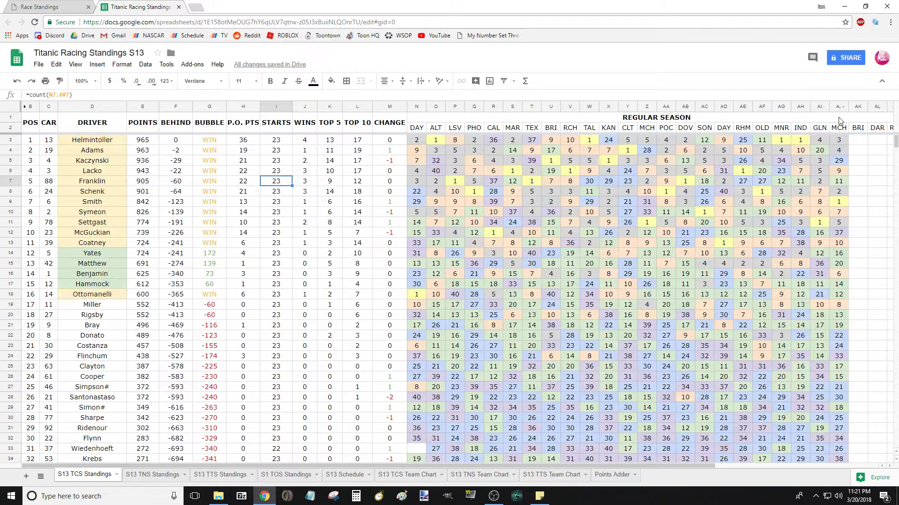
{"action": "left_click_drag", "start_coordinate": [862, 136], "coordinate": [860, 329]}
{"action": "left_click", "coordinate": [762, 284]}
{"action": "left_click", "coordinate": [37, 7]}
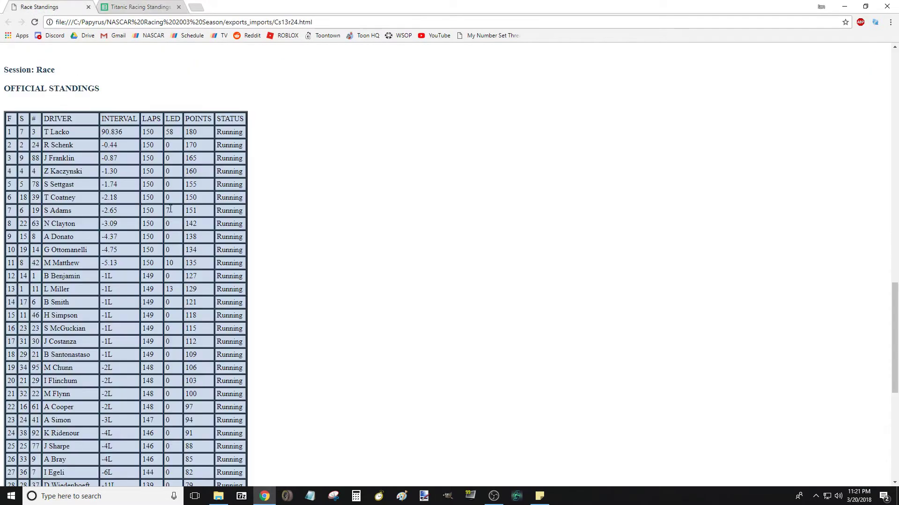
{"action": "left_click", "coordinate": [133, 5]}
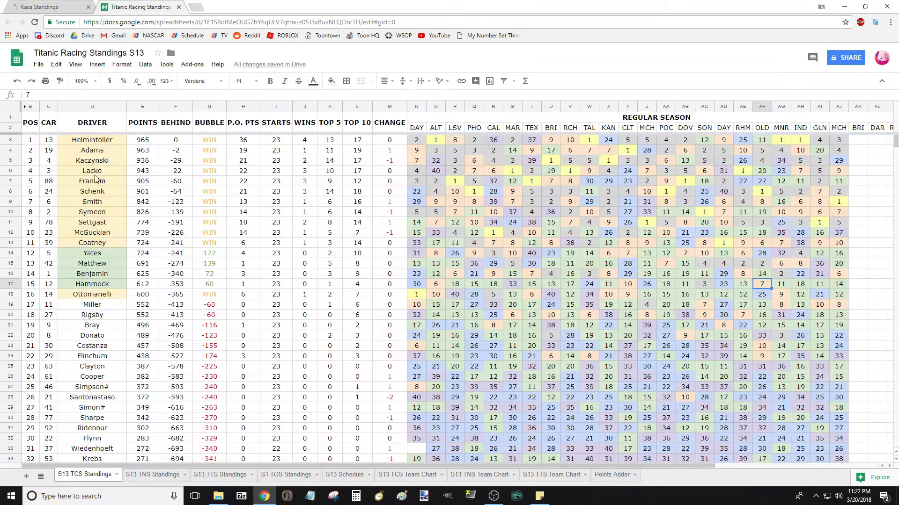
- Set row 6's playoff points to 27 and enter a Bristol (BRI) finish of 1
{"action": "left_click", "coordinate": [243, 171]}
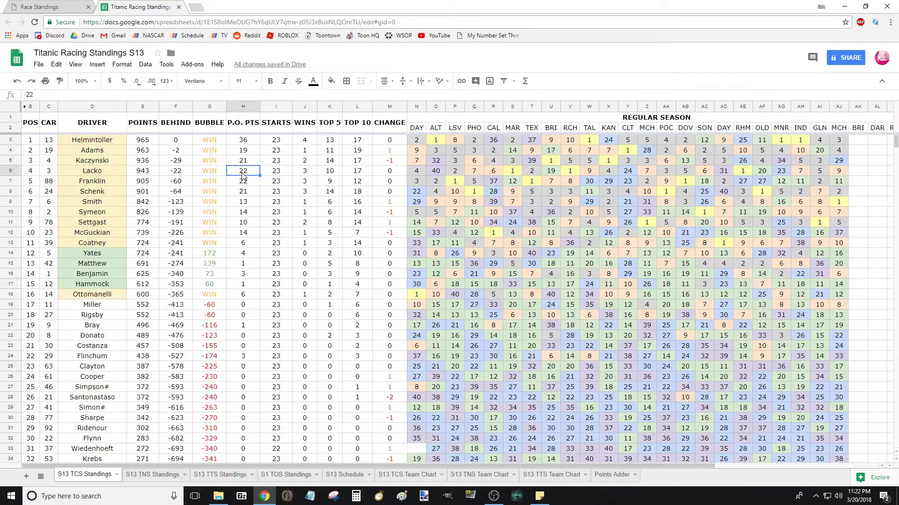
{"action": "type", "text": "27"}
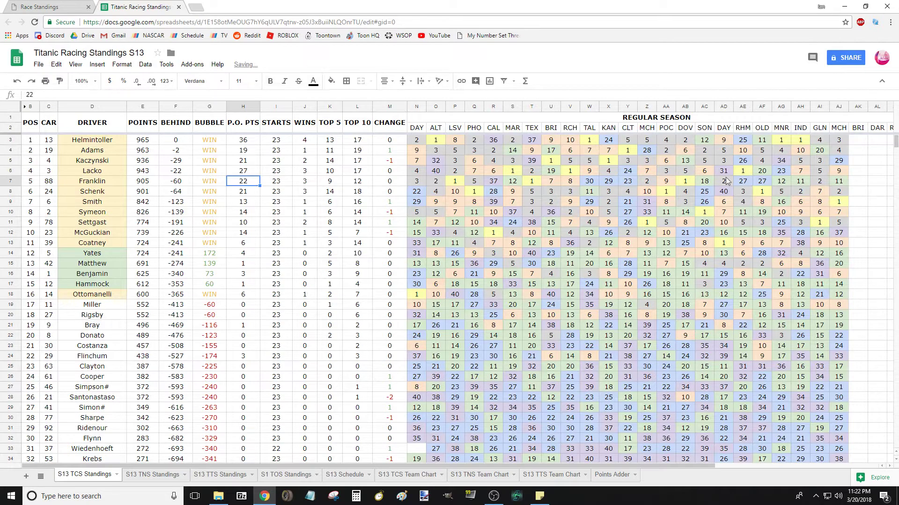
{"action": "left_click", "coordinate": [855, 172]}
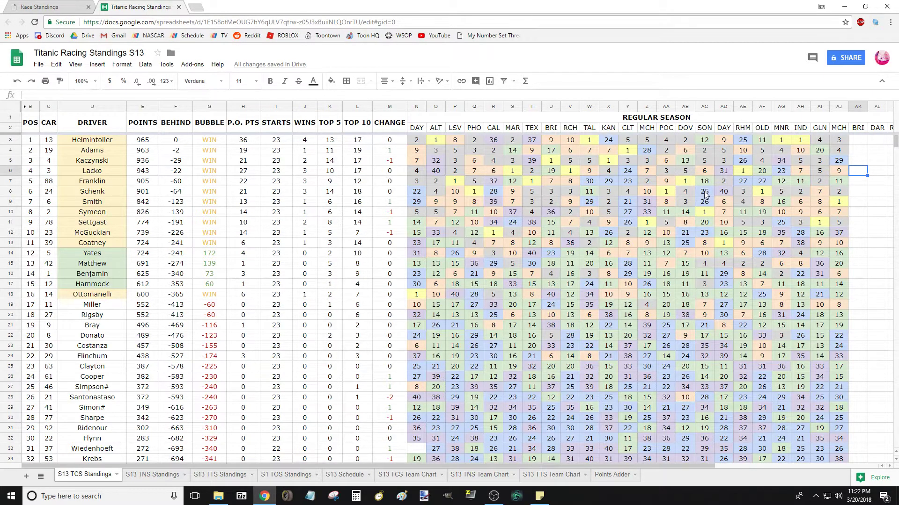
{"action": "type", "text": "1"}
{"action": "key", "text": "Return"}
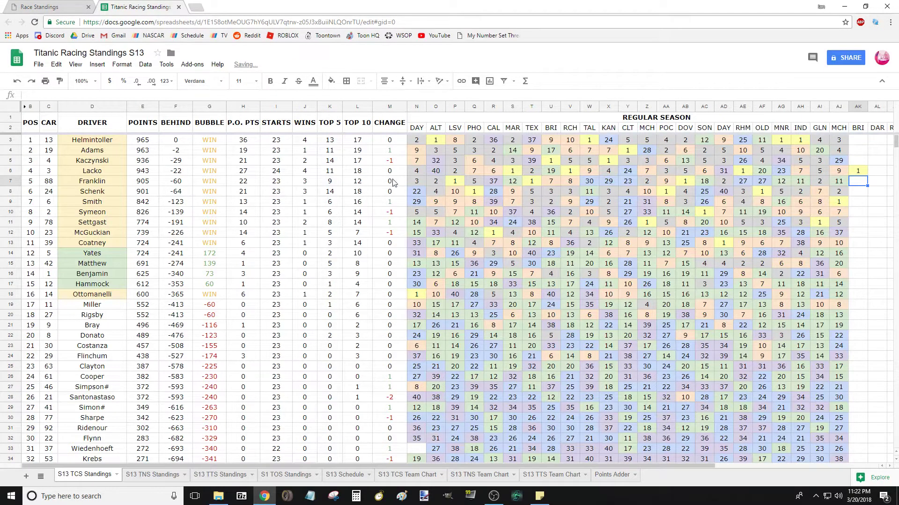
{"action": "left_click", "coordinate": [277, 172]}
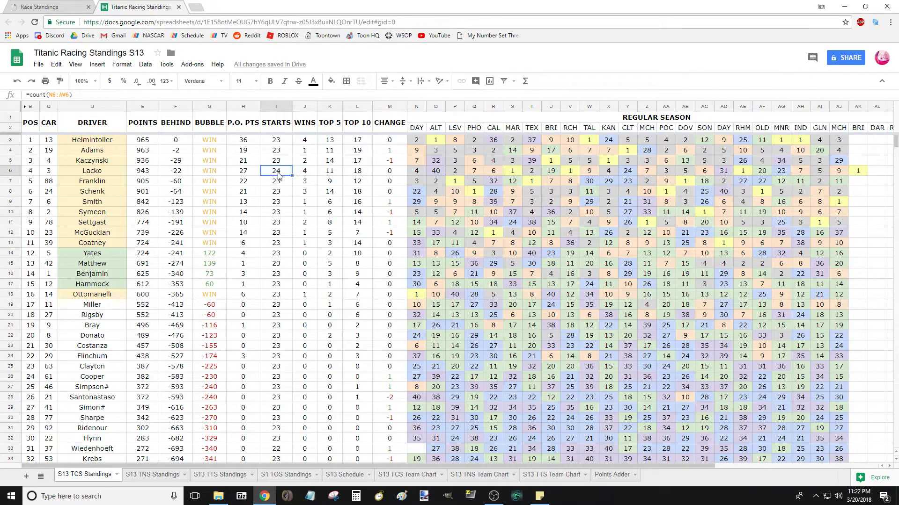
{"action": "left_click", "coordinate": [858, 172]}
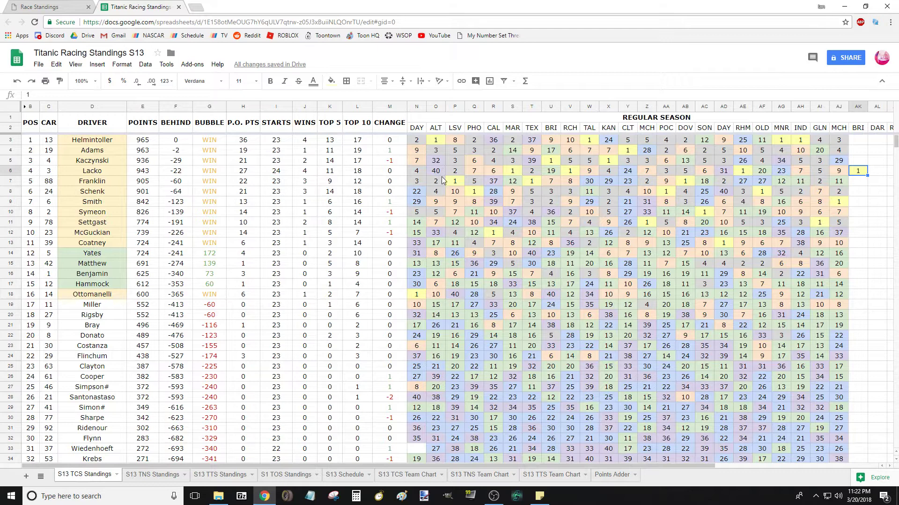
{"action": "left_click_drag", "start_coordinate": [281, 150], "coordinate": [358, 227]}
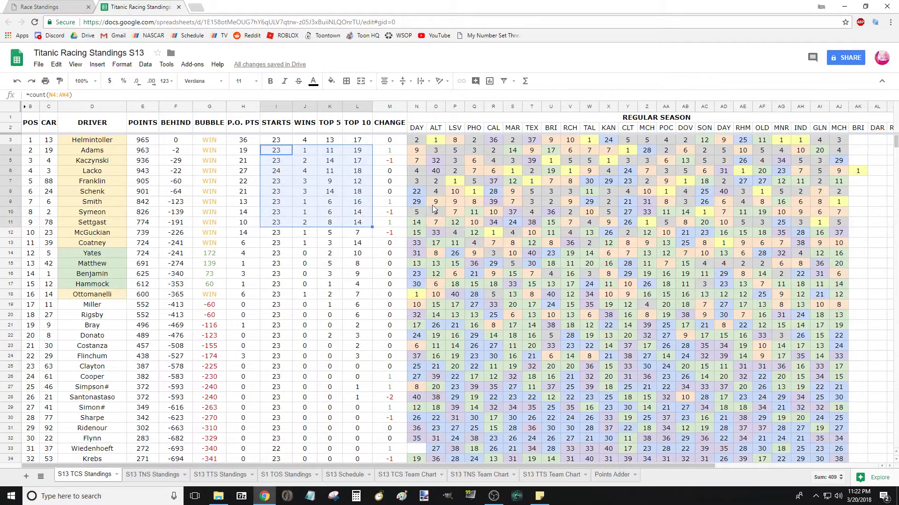
{"action": "left_click", "coordinate": [459, 196]}
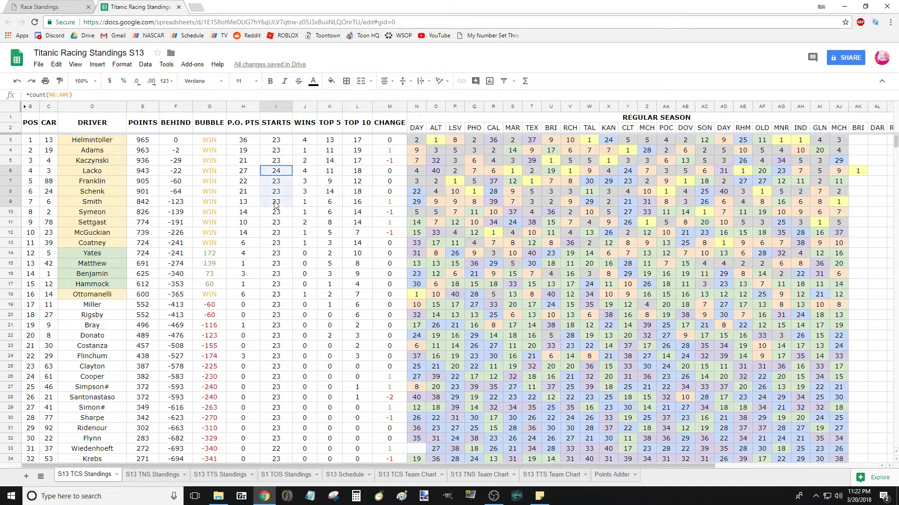
{"action": "left_click", "coordinate": [276, 181]}
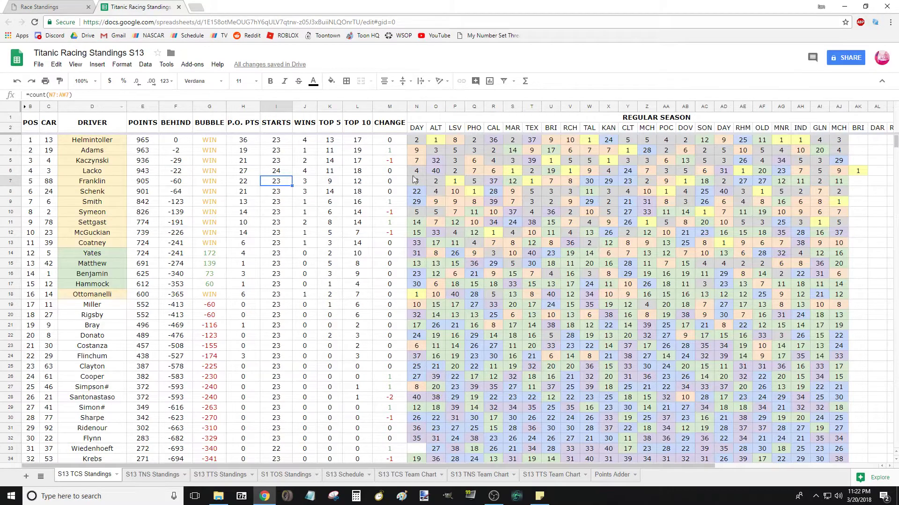
{"action": "left_click", "coordinate": [304, 184]}
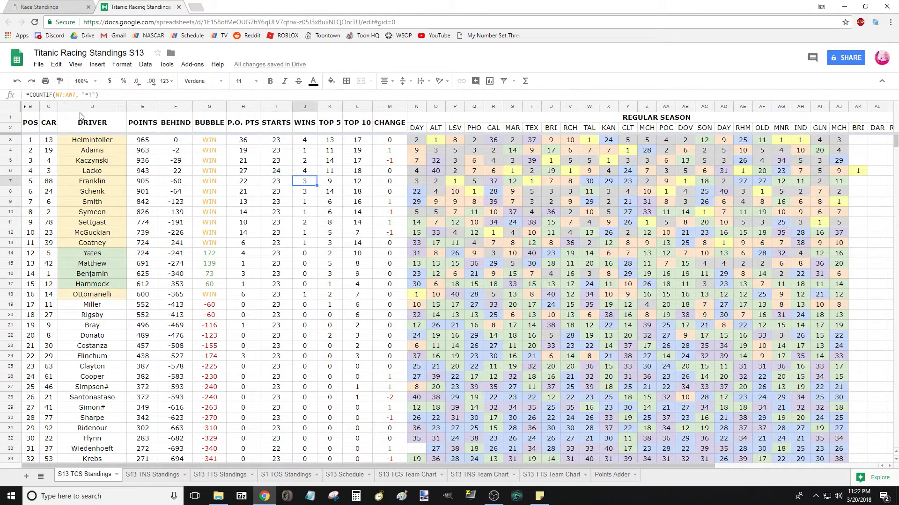
{"action": "left_click", "coordinate": [329, 185]}
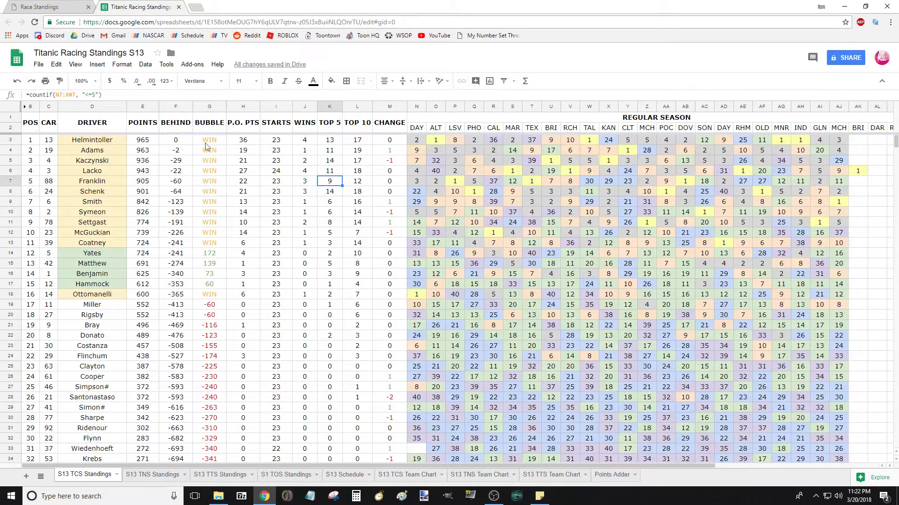
{"action": "left_click", "coordinate": [352, 184]}
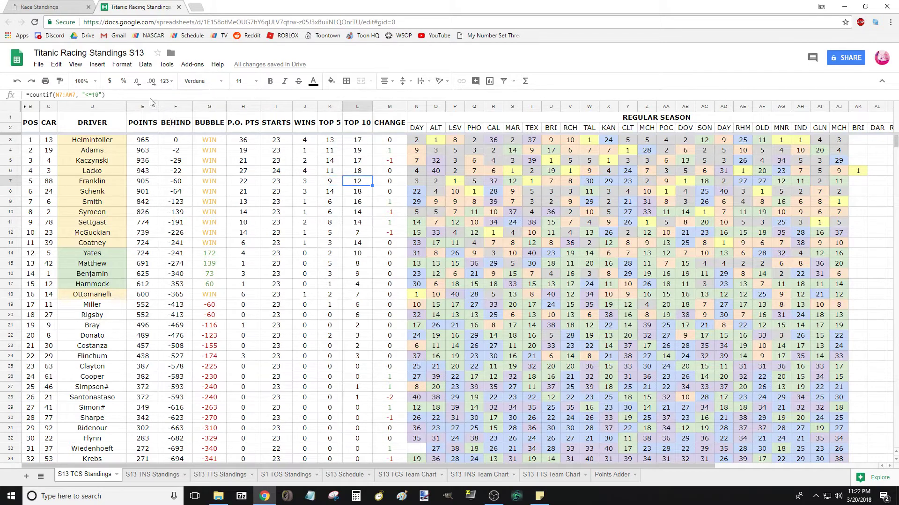
{"action": "left_click", "coordinate": [662, 183]}
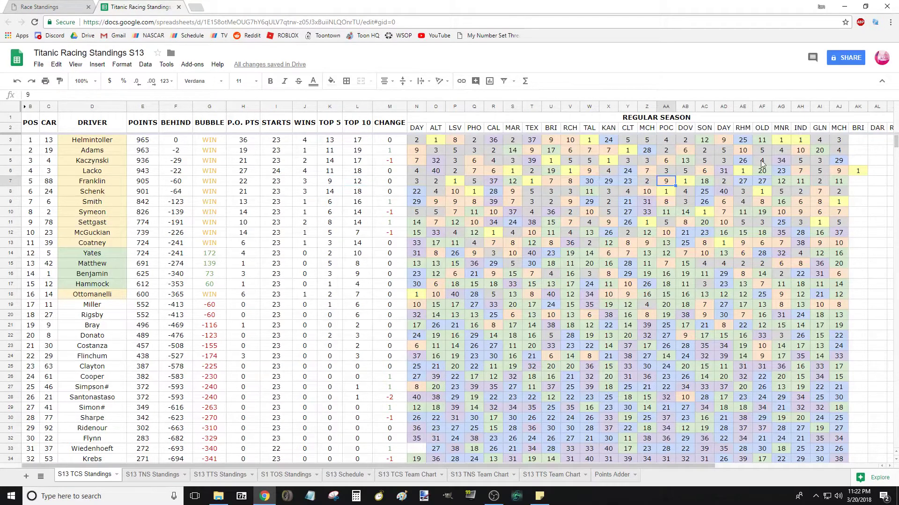
- Enter Bristol finishes 2 and 4 in the BRI column, checking the race results page
{"action": "left_click", "coordinate": [5, 4]}
{"action": "left_click", "coordinate": [92, 4]}
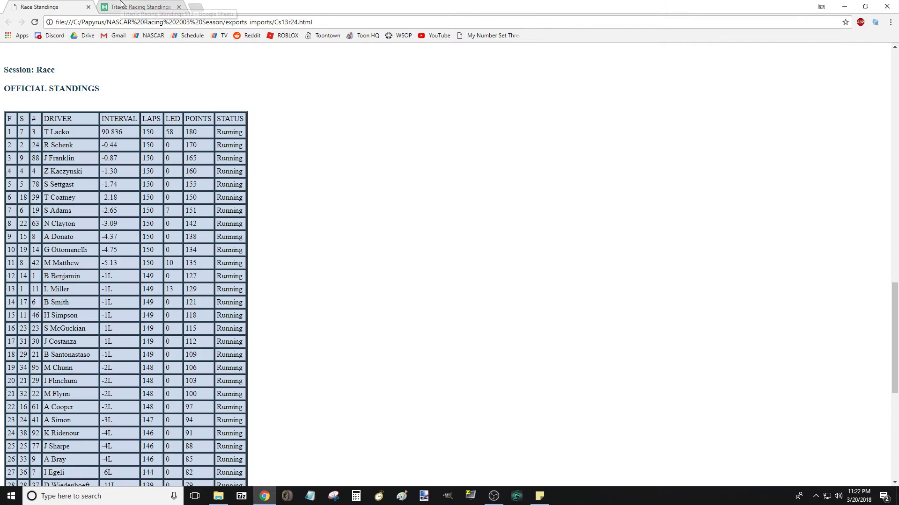
{"action": "left_click", "coordinate": [120, 4]}
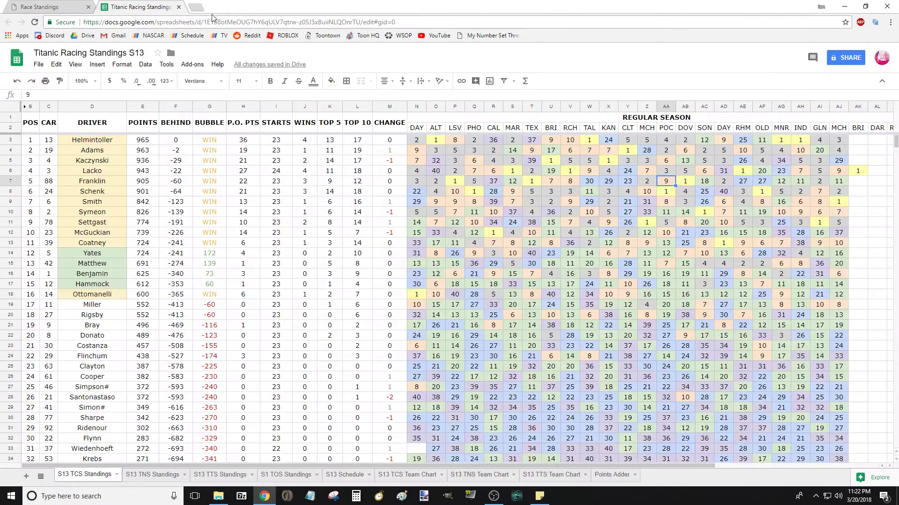
{"action": "left_click", "coordinate": [857, 192]}
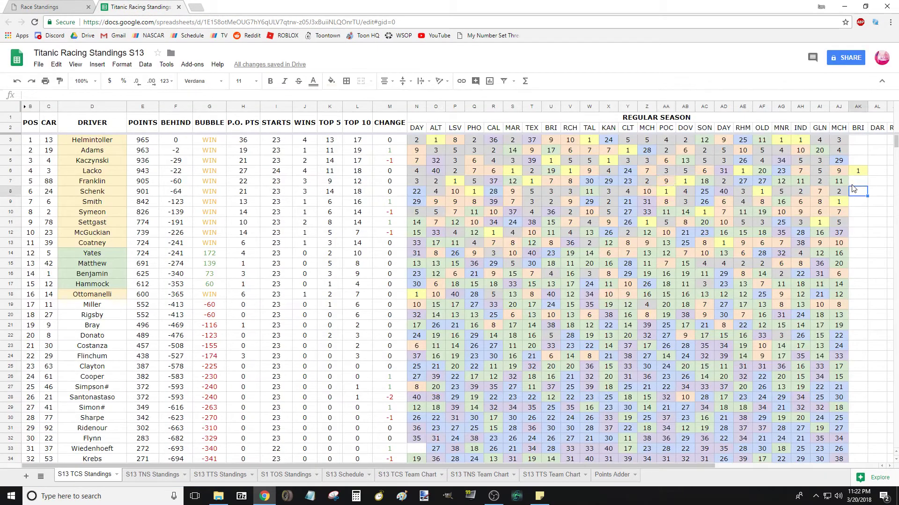
{"action": "type", "text": "2"}
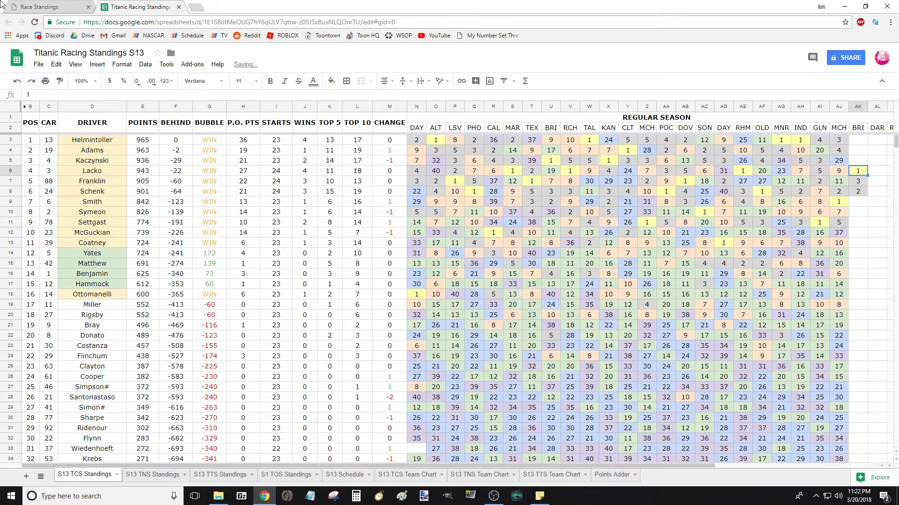
{"action": "left_click", "coordinate": [31, 5]}
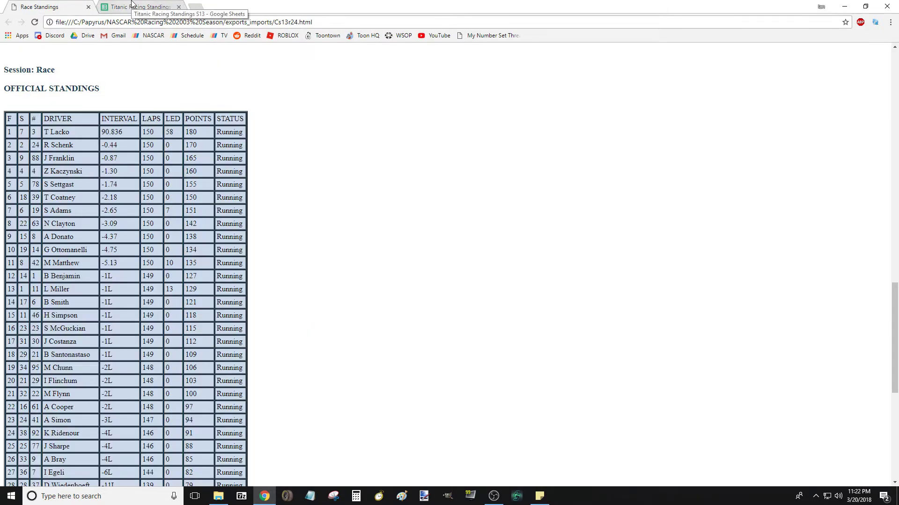
{"action": "left_click", "coordinate": [132, 6]}
{"action": "key", "text": "Up"}
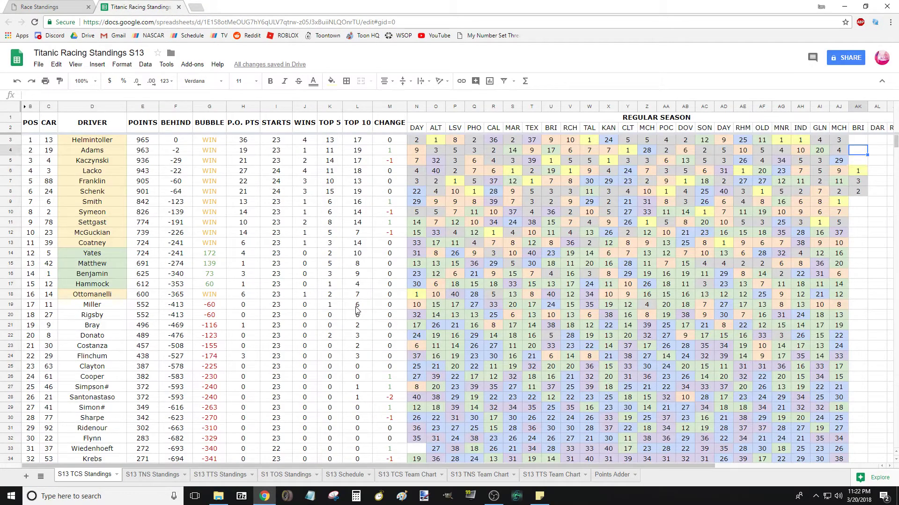
{"action": "type", "text": "4"}
{"action": "key", "text": "Return"}
{"action": "key", "text": "Down"}
- Enter BRI finishes 5 and 6 for the matching drivers, rechecking the results
{"action": "key", "text": "Down"}
{"action": "key", "text": "Down"}
{"action": "key", "text": "Down"}
{"action": "key", "text": "Down"}
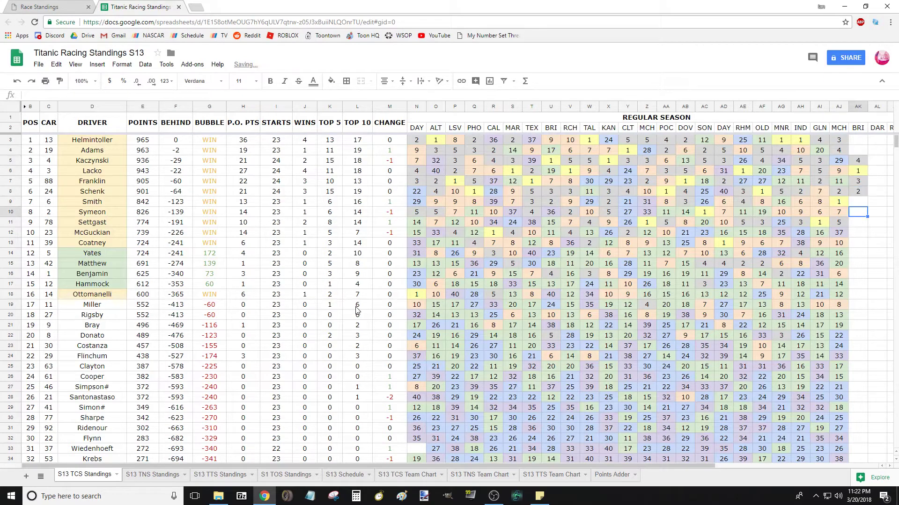
{"action": "type", "text": "5"}
{"action": "key", "text": "Return"}
{"action": "key", "text": "Down"}
{"action": "type", "text": "6"}
{"action": "key", "text": "Up"}
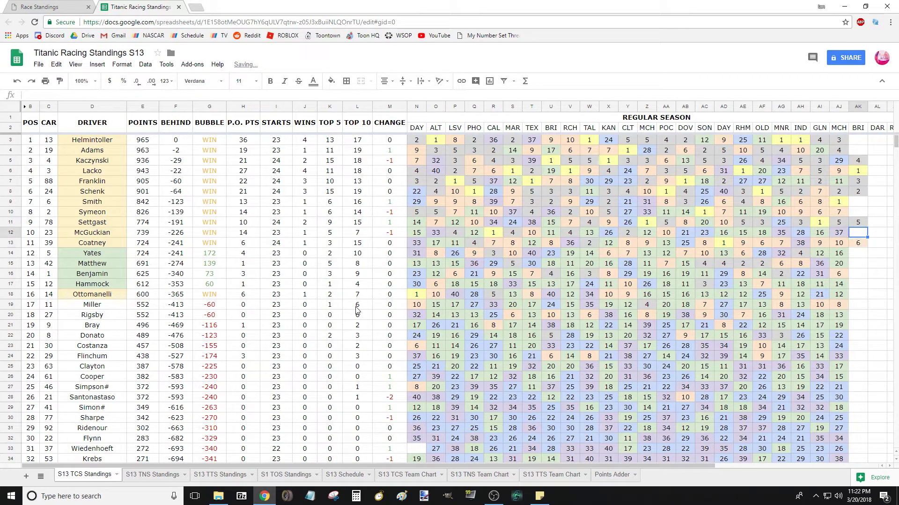
{"action": "left_click", "coordinate": [77, 5]}
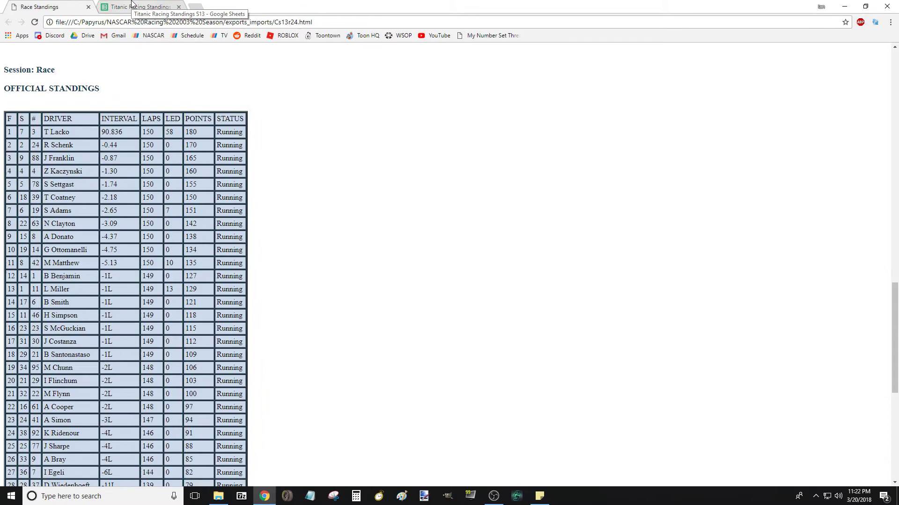
{"action": "left_click", "coordinate": [132, 5]}
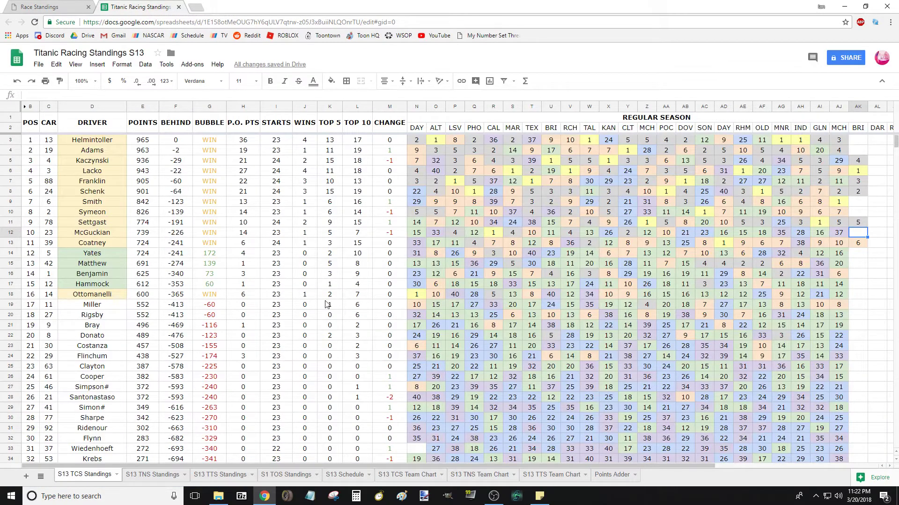
- Enter BRI finishes 7, 8 and 9 for the matching drivers
{"action": "key", "text": "Up"}
{"action": "key", "text": "Up"}
{"action": "key", "text": "Up"}
{"action": "key", "text": "Up"}
{"action": "key", "text": "Up"}
{"action": "key", "text": "Up"}
{"action": "key", "text": "Up"}
{"action": "key", "text": "Up"}
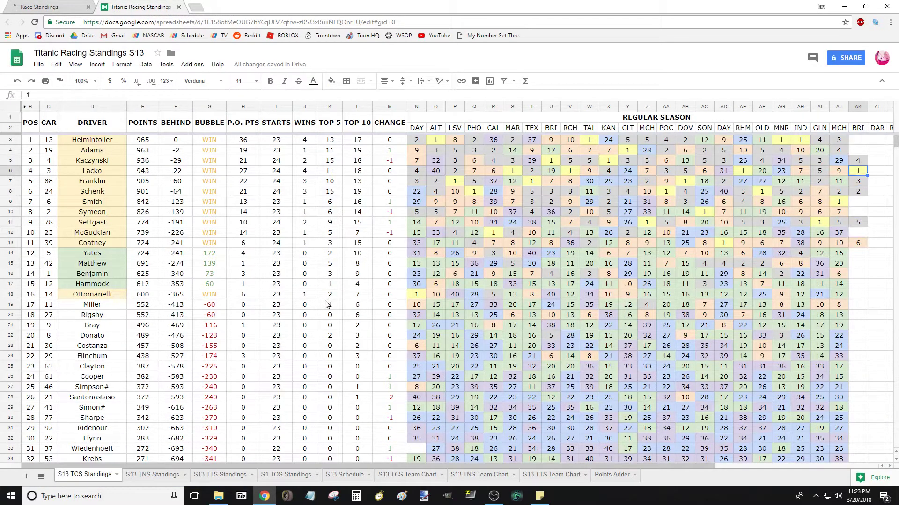
{"action": "type", "text": "7"}
{"action": "key", "text": "Return"}
{"action": "key", "text": "Down"}
{"action": "key", "text": "Down"}
{"action": "key", "text": "Down"}
{"action": "key", "text": "Down"}
{"action": "key", "text": "Down"}
{"action": "key", "text": "Down"}
{"action": "key", "text": "Down"}
{"action": "key", "text": "Down"}
{"action": "key", "text": "Down"}
{"action": "key", "text": "Down"}
{"action": "key", "text": "Down"}
{"action": "key", "text": "Down"}
{"action": "key", "text": "Down"}
{"action": "key", "text": "Down"}
{"action": "key", "text": "Down"}
{"action": "key", "text": "Down"}
{"action": "key", "text": "Down"}
{"action": "key", "text": "Down"}
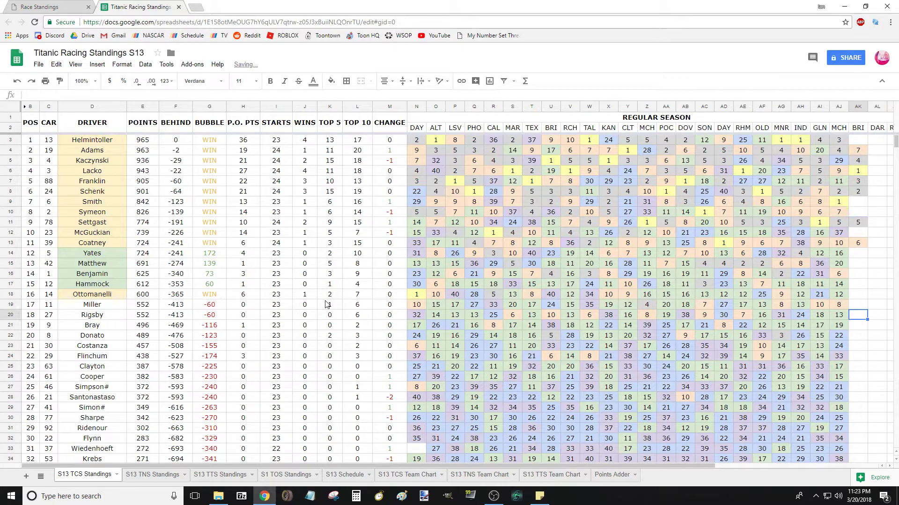
{"action": "key", "text": "Down"}
{"action": "key", "text": "Down"}
{"action": "type", "text": "8"}
{"action": "key", "text": "Up"}
{"action": "key", "text": "Up"}
{"action": "key", "text": "Up"}
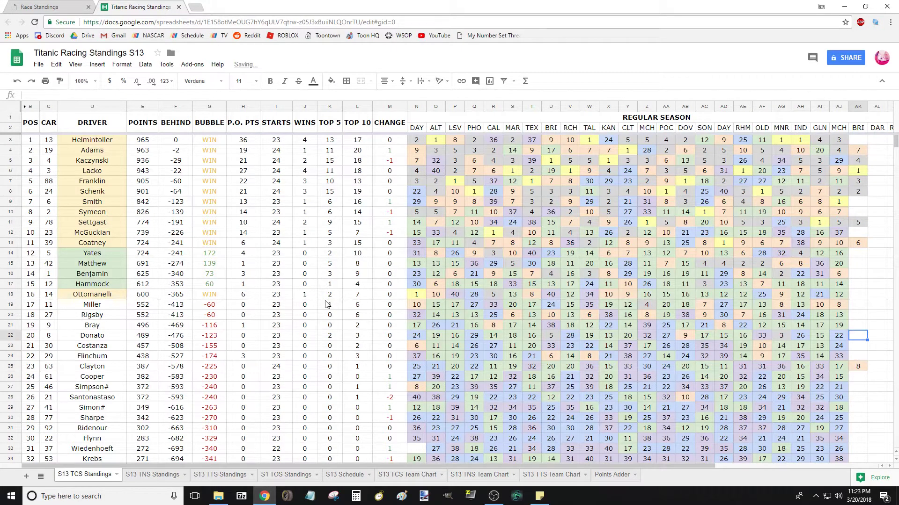
{"action": "type", "text": "9"}
{"action": "key", "text": "Up"}
- Enter BRI finishes 10, 11 and 12 after checking the race results
{"action": "left_click", "coordinate": [31, 3]}
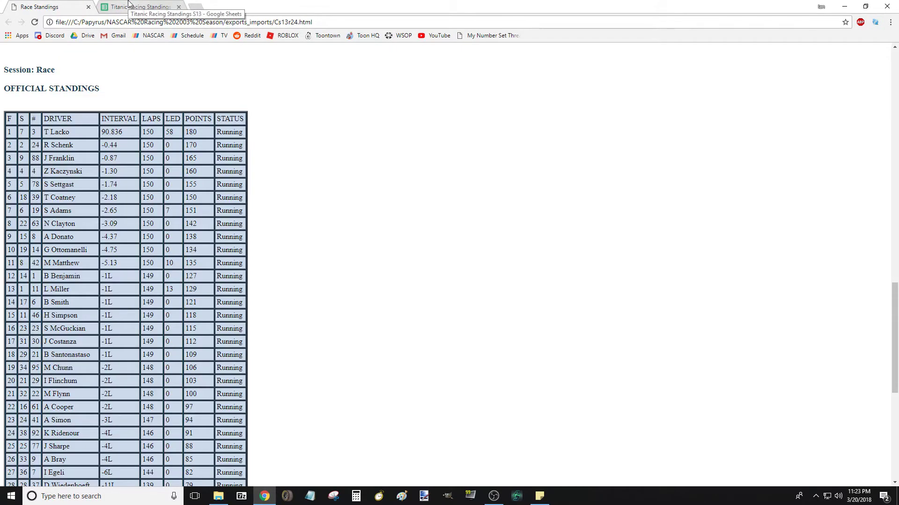
{"action": "left_click", "coordinate": [129, 4]}
{"action": "key", "text": "Up"}
{"action": "key", "text": "Up"}
{"action": "key", "text": "Up"}
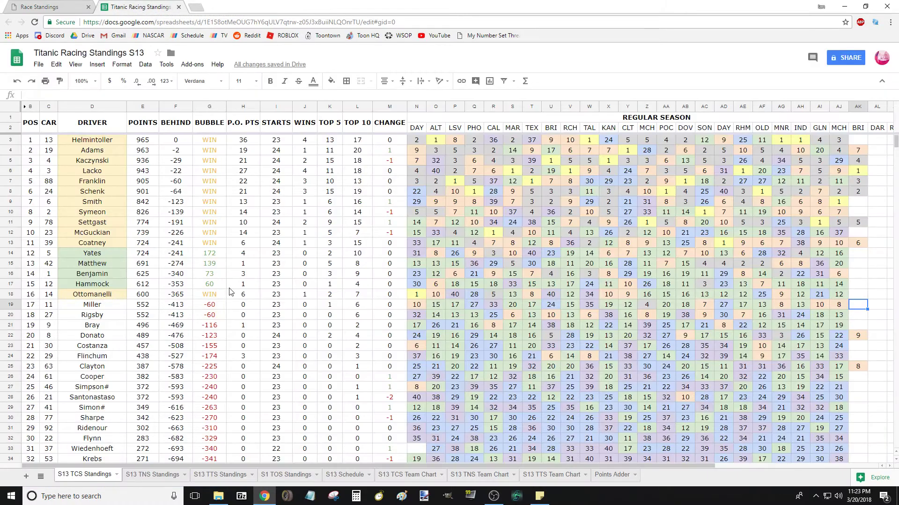
{"action": "type", "text": "10"}
{"action": "key", "text": "Up"}
{"action": "key", "text": "Up"}
{"action": "key", "text": "Up"}
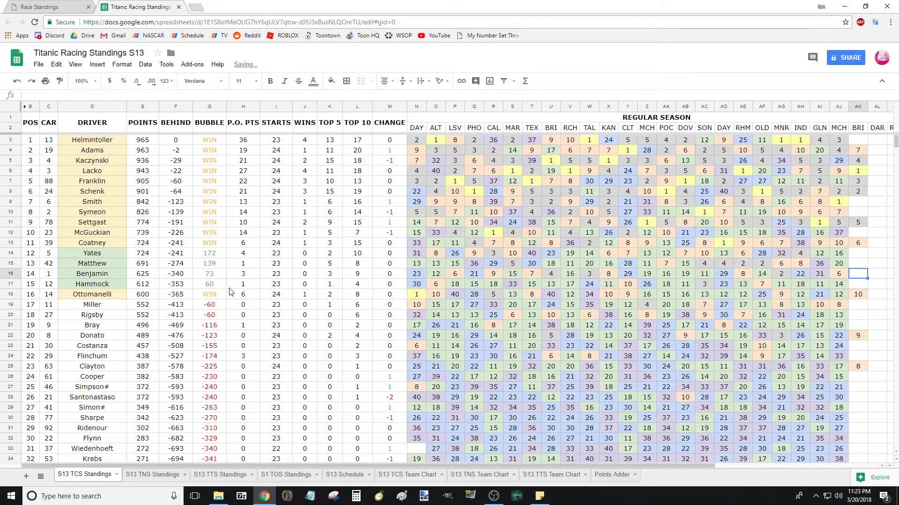
{"action": "type", "text": "11"}
{"action": "key", "text": "Return"}
{"action": "type", "text": "12"}
{"action": "key", "text": "Return"}
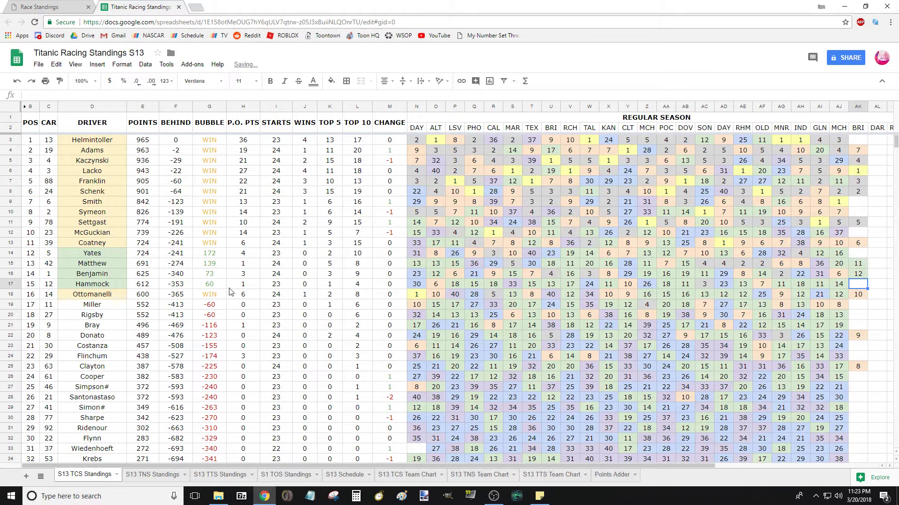
- Enter a BRI finish of 14 for the matching driver
{"action": "left_click", "coordinate": [51, 6]}
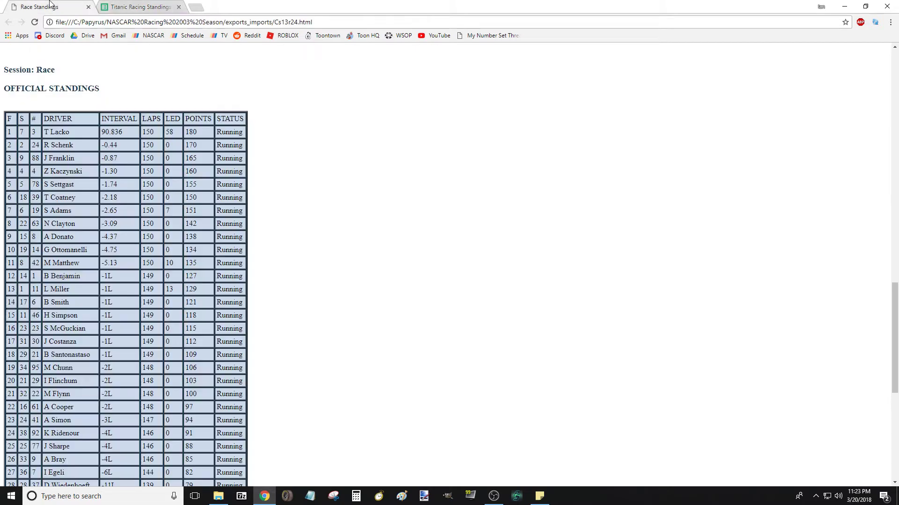
{"action": "left_click", "coordinate": [118, 5]}
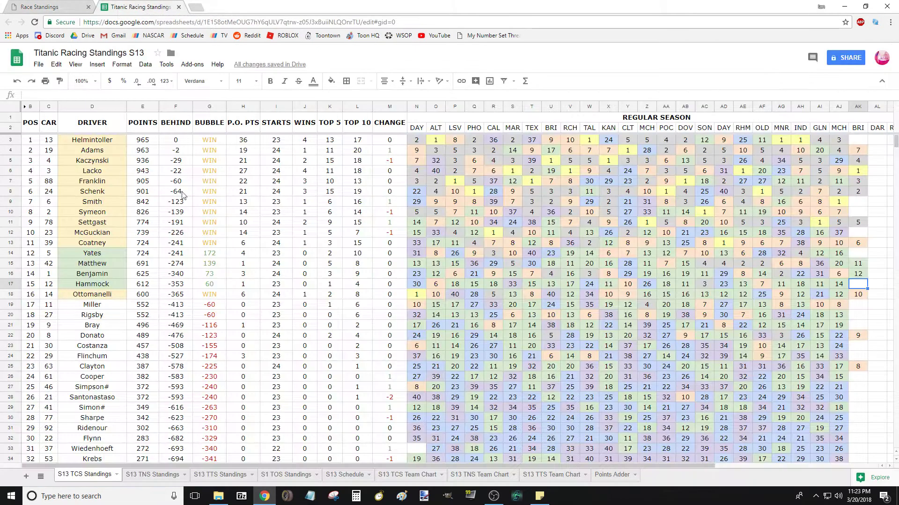
{"action": "key", "text": "Up"}
{"action": "key", "text": "Up"}
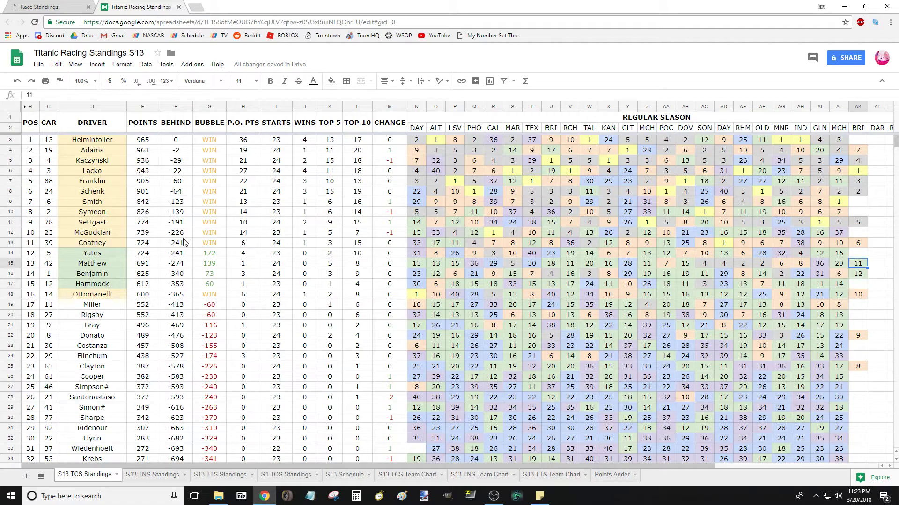
{"action": "key", "text": "Down"}
{"action": "key", "text": "Down"}
{"action": "key", "text": "Down"}
{"action": "key", "text": "Down"}
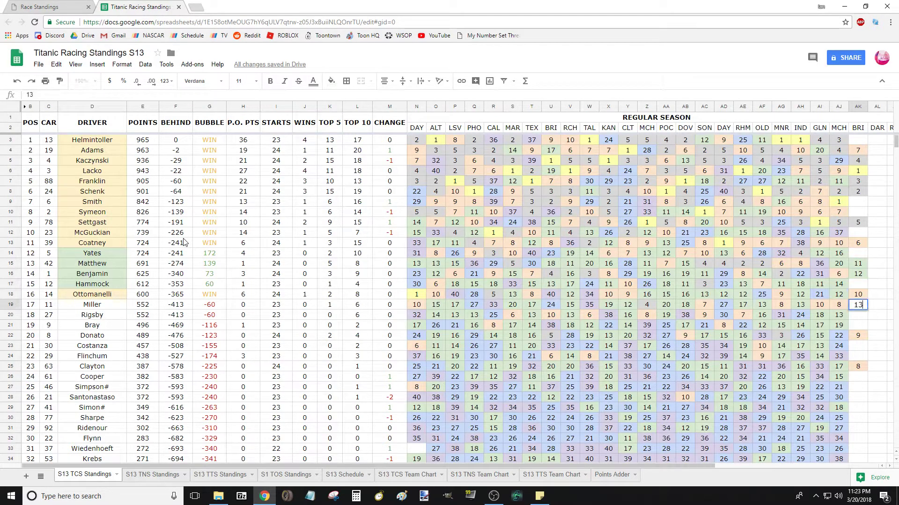
{"action": "key", "text": "Up"}
{"action": "key", "text": "Up"}
{"action": "key", "text": "Up"}
{"action": "key", "text": "Up"}
{"action": "key", "text": "Up"}
{"action": "key", "text": "Up"}
{"action": "key", "text": "Up"}
{"action": "key", "text": "Up"}
{"action": "key", "text": "Up"}
{"action": "key", "text": "Up"}
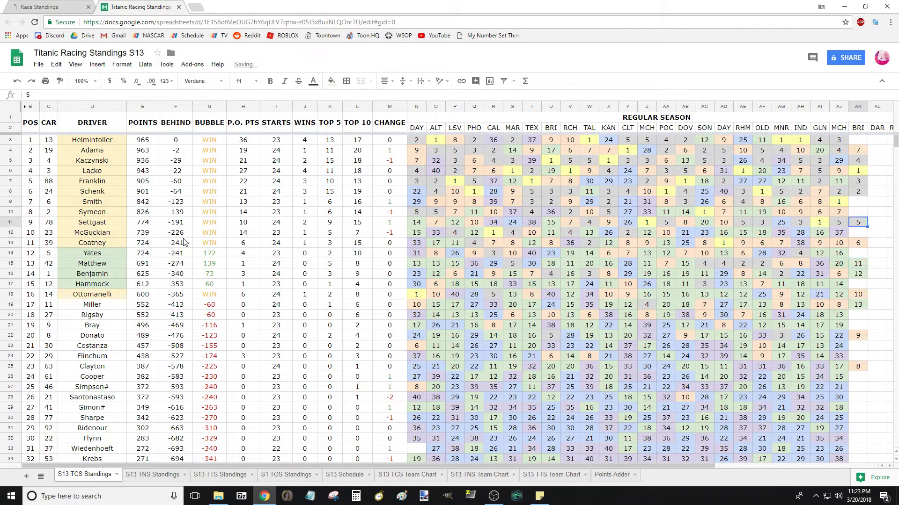
{"action": "type", "text": "14"}
{"action": "key", "text": "Return"}
{"action": "key", "text": "Down"}
{"action": "key", "text": "Down"}
{"action": "key", "text": "Down"}
{"action": "key", "text": "Down"}
{"action": "key", "text": "Down"}
{"action": "key", "text": "Down"}
{"action": "key", "text": "Down"}
{"action": "key", "text": "Down"}
{"action": "key", "text": "Down"}
{"action": "key", "text": "Down"}
{"action": "key", "text": "Down"}
{"action": "key", "text": "Down"}
{"action": "key", "text": "Down"}
{"action": "key", "text": "Down"}
{"action": "key", "text": "Down"}
{"action": "key", "text": "Down"}
{"action": "key", "text": "Down"}
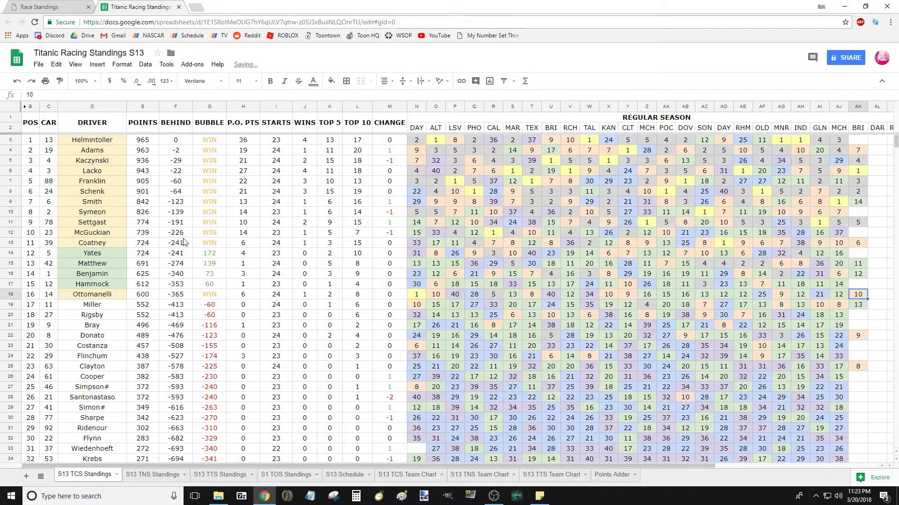
- Enter a BRI finish of 16 after checking the race results
{"action": "key", "text": "ctrl+Tab"}
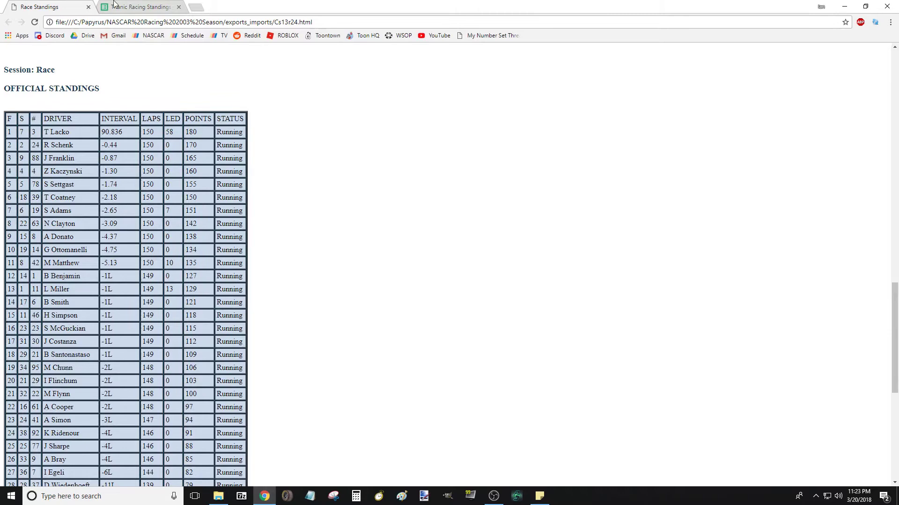
{"action": "key", "text": "ctrl+Tab"}
{"action": "key", "text": "Up"}
{"action": "key", "text": "Up"}
{"action": "key", "text": "Up"}
{"action": "key", "text": "Up"}
{"action": "key", "text": "Up"}
{"action": "key", "text": "Up"}
{"action": "key", "text": "Up"}
{"action": "key", "text": "Up"}
{"action": "key", "text": "Up"}
{"action": "key", "text": "Up"}
{"action": "key", "text": "Up"}
{"action": "key", "text": "Up"}
{"action": "key", "text": "Up"}
{"action": "key", "text": "Up"}
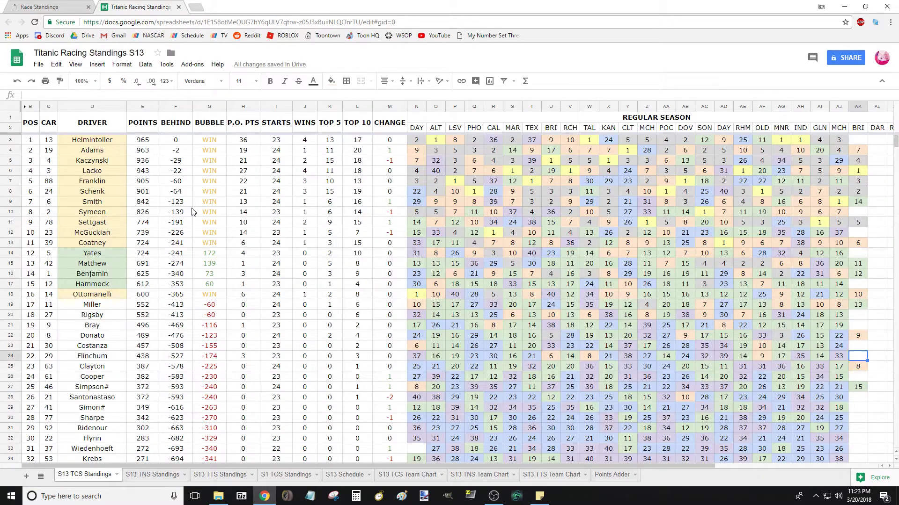
{"action": "type", "text": "16"}
{"action": "key", "text": "Return"}
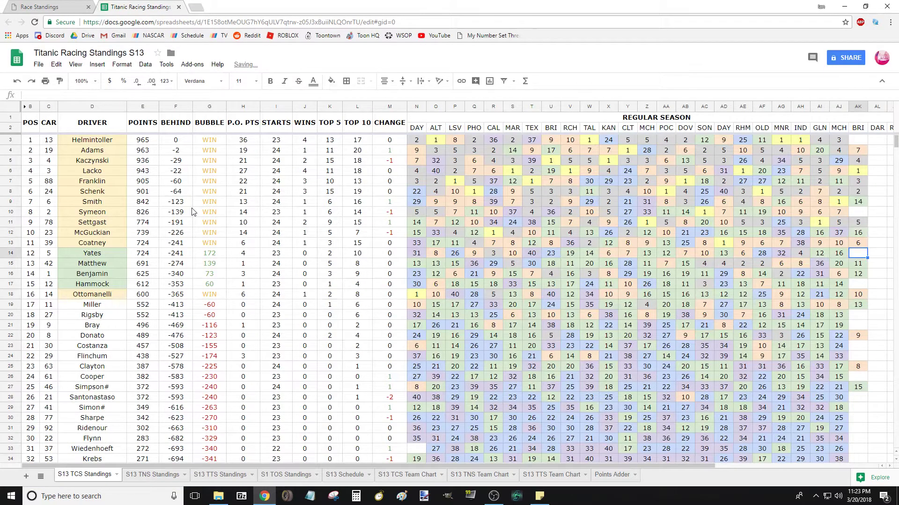
{"action": "key", "text": "Down"}
{"action": "key", "text": "Down"}
{"action": "key", "text": "Down"}
{"action": "key", "text": "Down"}
{"action": "key", "text": "Down"}
{"action": "key", "text": "Down"}
{"action": "key", "text": "Down"}
{"action": "key", "text": "Down"}
{"action": "key", "text": "Down"}
{"action": "key", "text": "Down"}
{"action": "key", "text": "Down"}
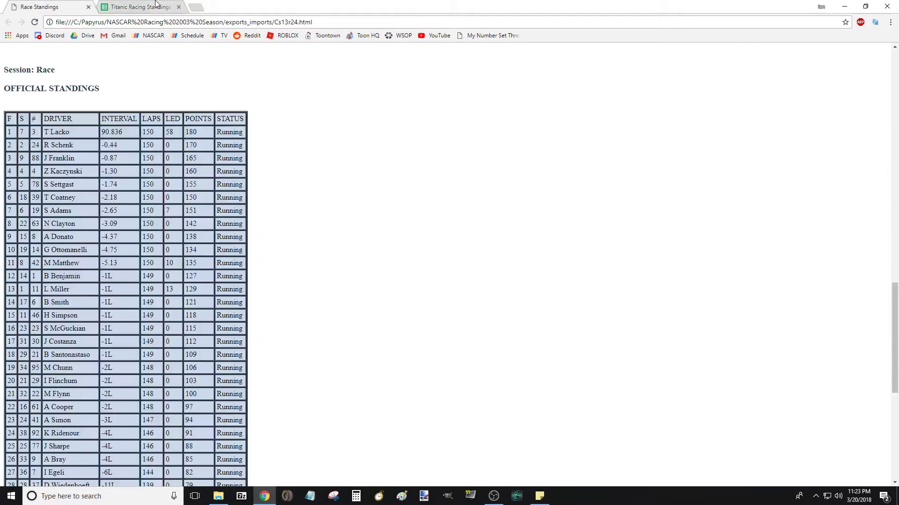
- Enter BRI finishes 17 and 18 for the matching drivers
{"action": "key", "text": "ctrl+Tab"}
{"action": "left_click", "coordinate": [154, 4]}
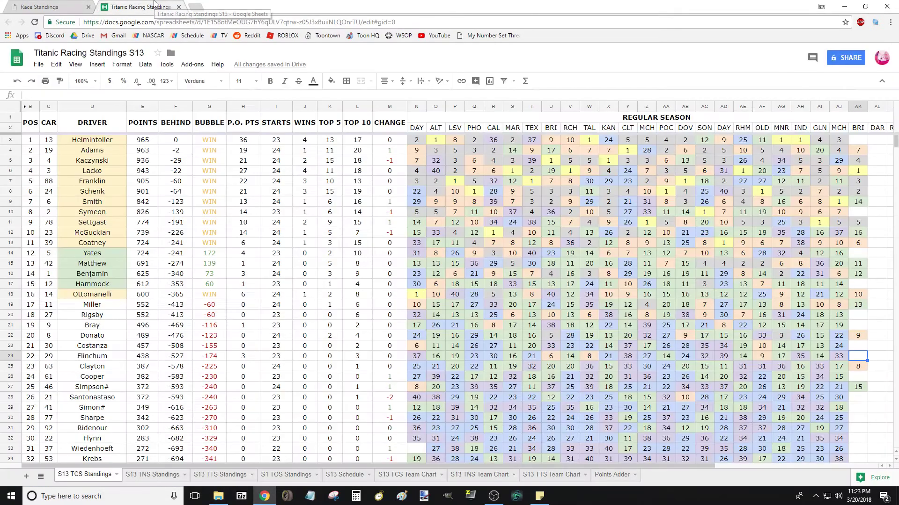
{"action": "key", "text": "Up"}
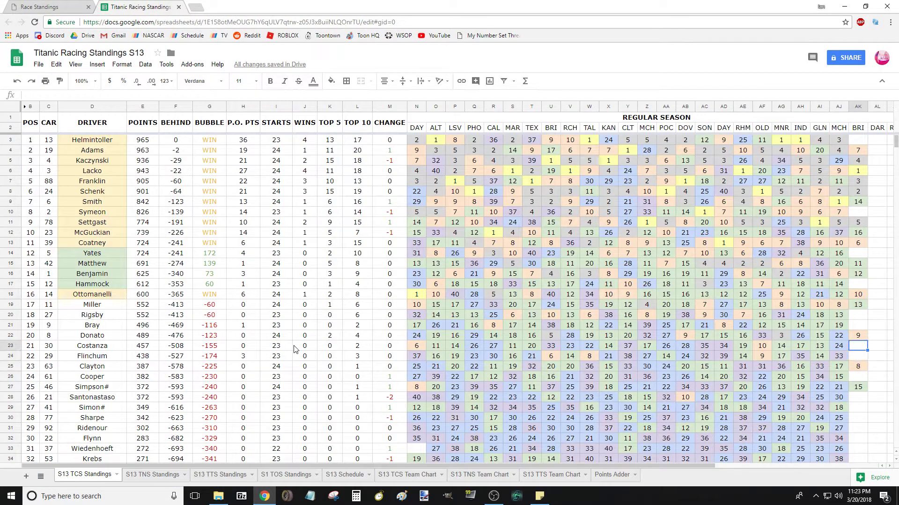
{"action": "type", "text": "17"}
{"action": "key", "text": "Return"}
{"action": "key", "text": "Down"}
{"action": "key", "text": "Down"}
{"action": "key", "text": "Down"}
{"action": "key", "text": "Down"}
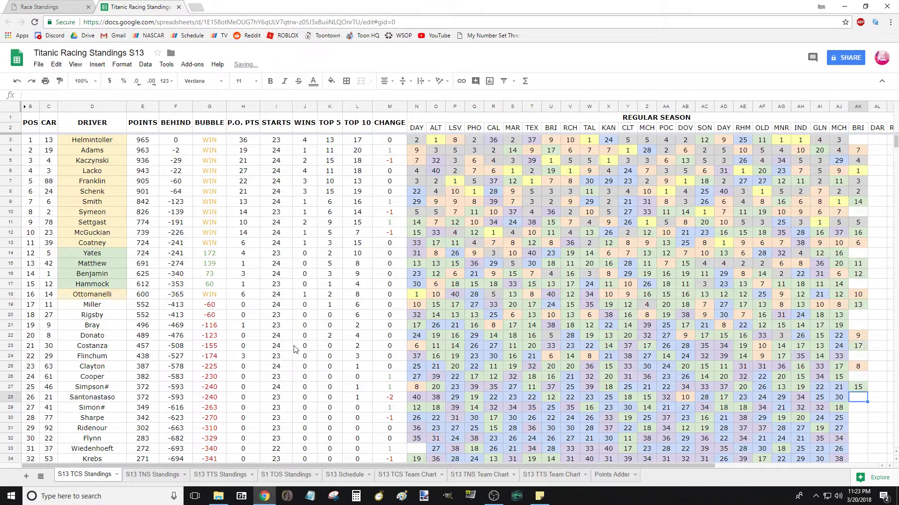
{"action": "type", "text": "18"}
{"action": "key", "text": "Up"}
- Enter BRI finishes 19 and 20 for the matching drivers
{"action": "left_click", "coordinate": [42, 7]}
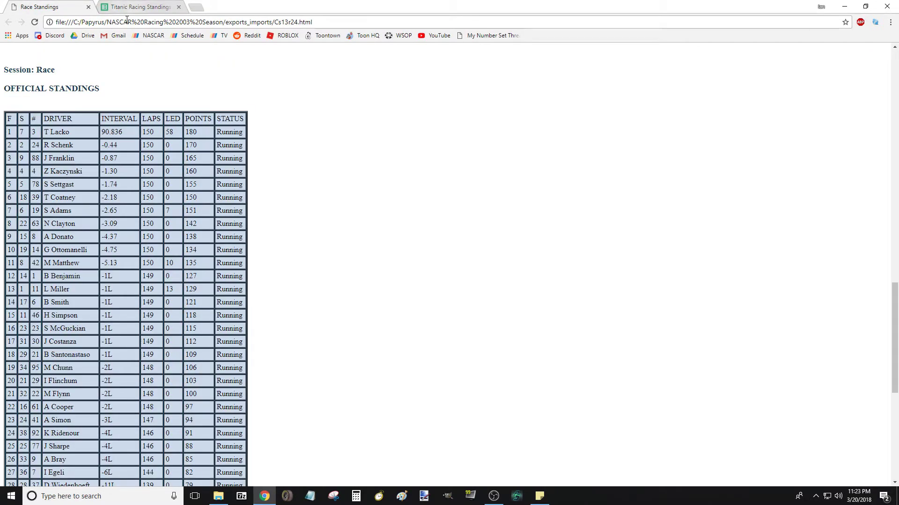
{"action": "left_click", "coordinate": [134, 7]}
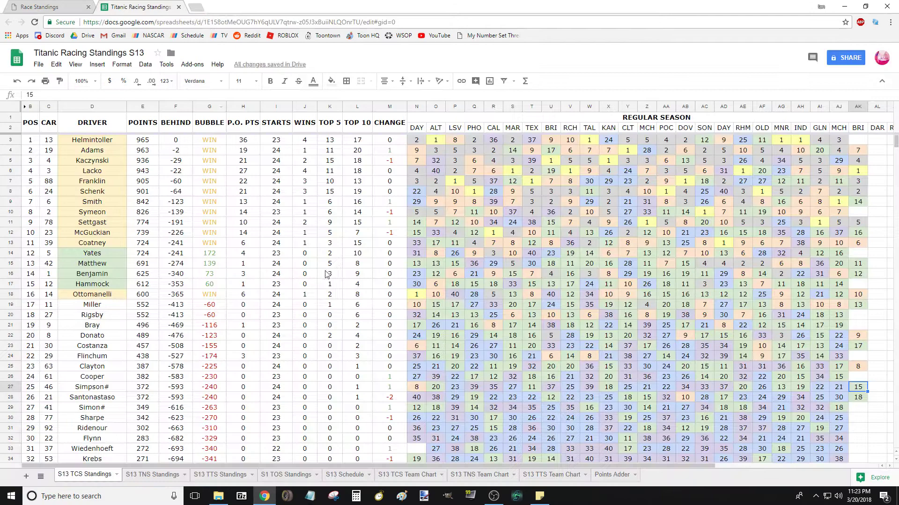
{"action": "key", "text": "Down"}
{"action": "key", "text": "Down"}
{"action": "key", "text": "Down"}
{"action": "key", "text": "Down"}
{"action": "key", "text": "Down"}
{"action": "key", "text": "Down"}
{"action": "key", "text": "Down"}
{"action": "key", "text": "Down"}
{"action": "key", "text": "Down"}
{"action": "key", "text": "Down"}
{"action": "key", "text": "Down"}
{"action": "key", "text": "Down"}
{"action": "key", "text": "Down"}
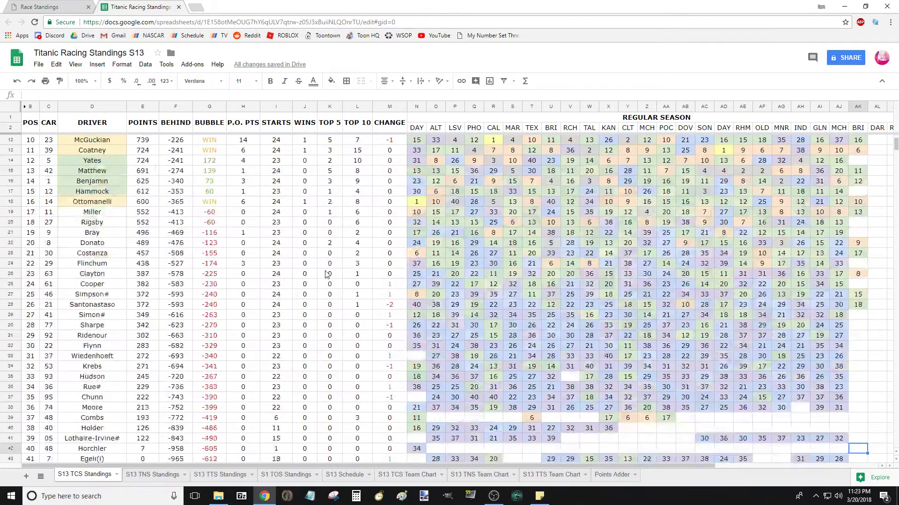
{"action": "key", "text": "Up"}
{"action": "key", "text": "Up"}
{"action": "key", "text": "Up"}
{"action": "type", "text": "19"}
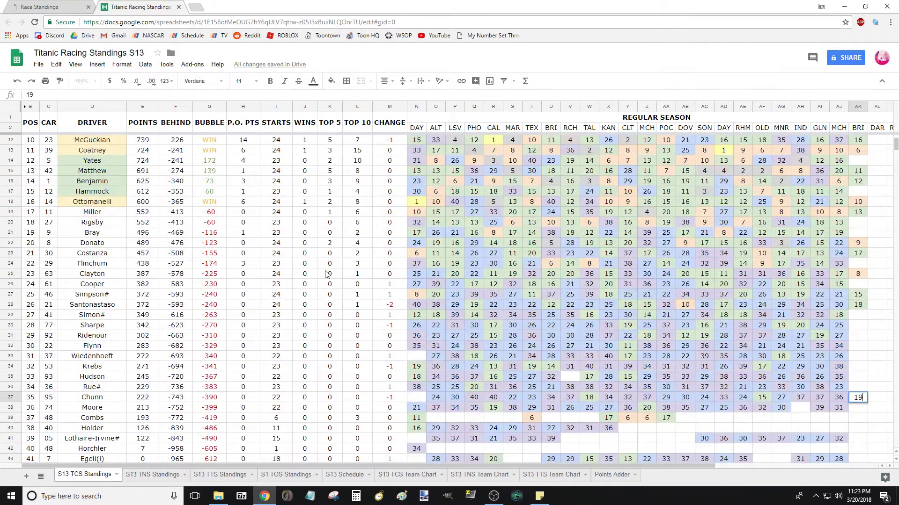
{"action": "key", "text": "Up"}
{"action": "key", "text": "Up"}
{"action": "key", "text": "Up"}
{"action": "key", "text": "Up"}
{"action": "key", "text": "Up"}
{"action": "key", "text": "Up"}
{"action": "key", "text": "Up"}
{"action": "key", "text": "Up"}
{"action": "key", "text": "Up"}
{"action": "key", "text": "Up"}
{"action": "key", "text": "Up"}
{"action": "key", "text": "Up"}
{"action": "key", "text": "Up"}
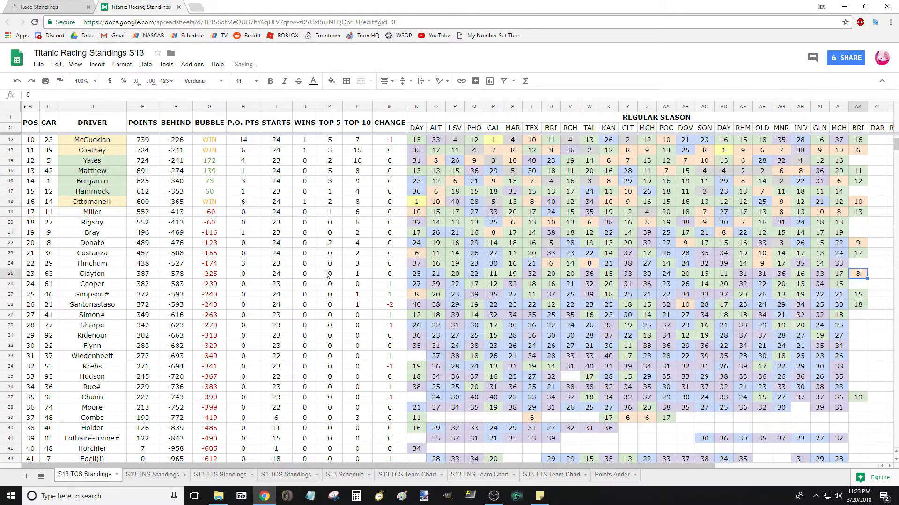
{"action": "type", "text": "20"}
{"action": "key", "text": "Down"}
{"action": "key", "text": "Down"}
{"action": "key", "text": "Down"}
{"action": "key", "text": "Down"}
{"action": "key", "text": "Down"}
{"action": "key", "text": "Down"}
{"action": "key", "text": "Down"}
{"action": "key", "text": "Down"}
{"action": "key", "text": "Down"}
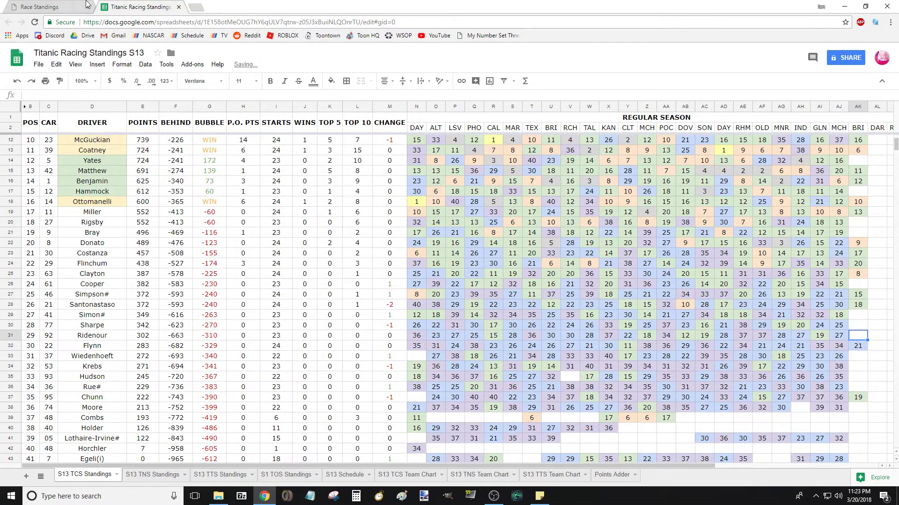
- Enter BRI finishes 22 and 23 after checking the official results
{"action": "left_click", "coordinate": [74, 6]}
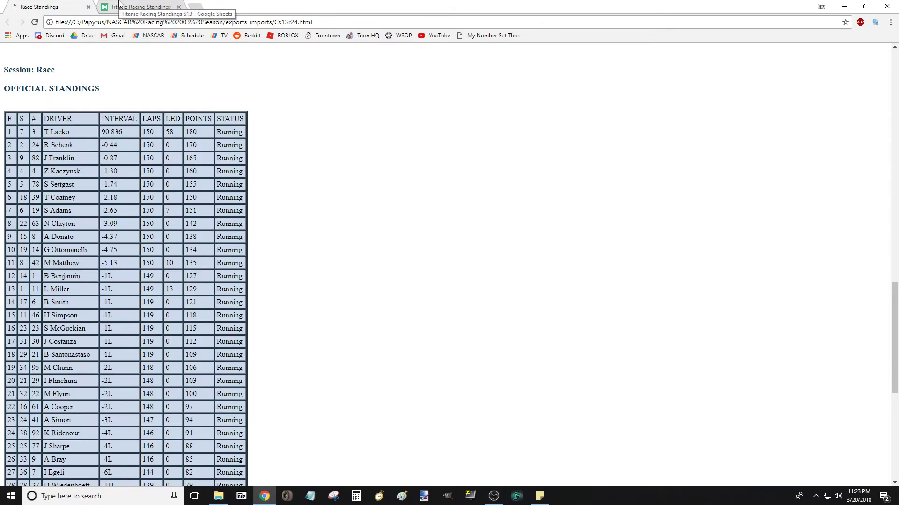
{"action": "left_click", "coordinate": [119, 5]}
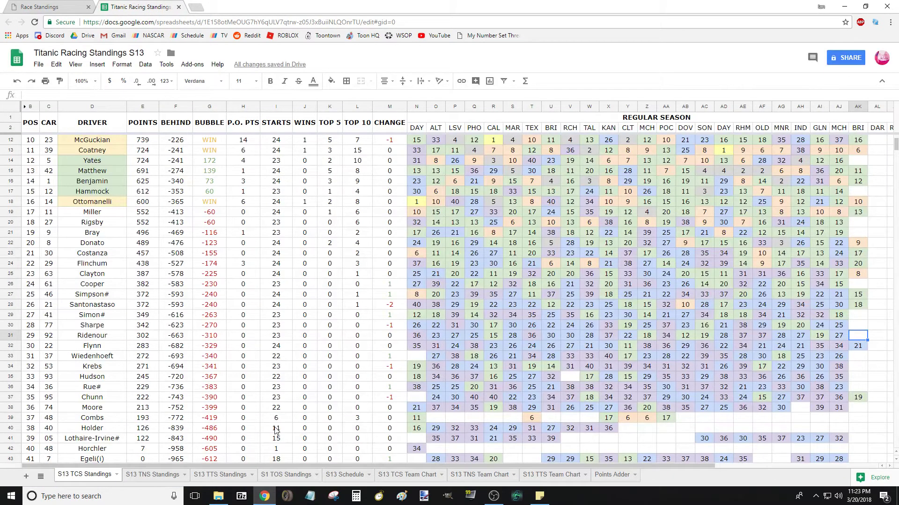
{"action": "key", "text": "Up"}
{"action": "key", "text": "Up"}
{"action": "key", "text": "Up"}
{"action": "key", "text": "Up"}
{"action": "key", "text": "Up"}
{"action": "type", "text": "22"}
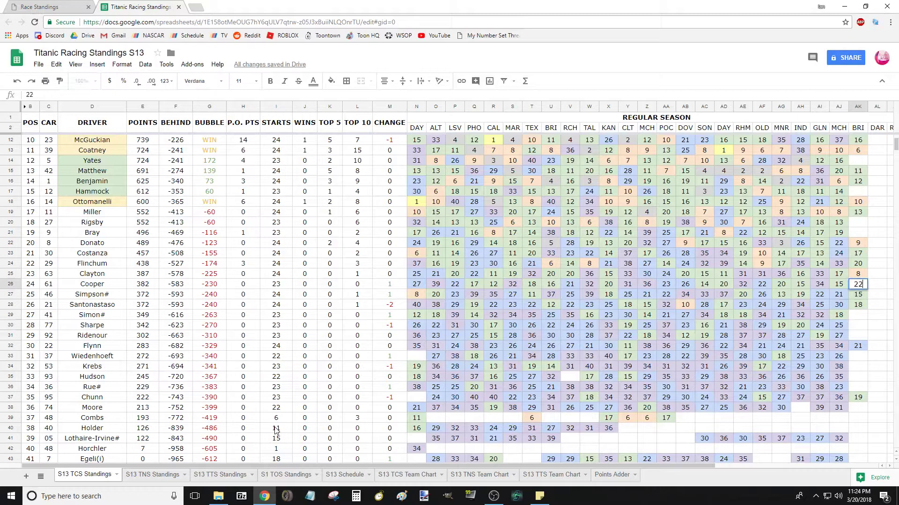
{"action": "key", "text": "Return"}
{"action": "key", "text": "Down"}
{"action": "key", "text": "Down"}
{"action": "key", "text": "Down"}
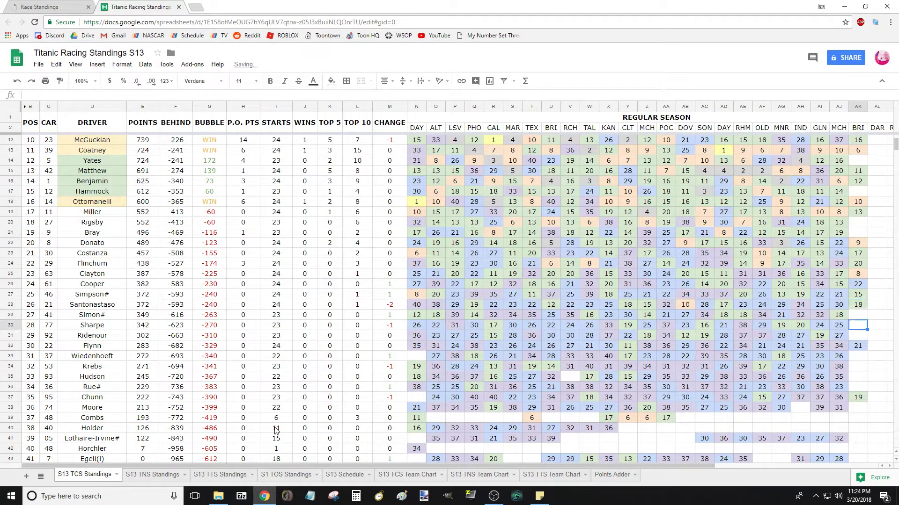
{"action": "key", "text": "Up"}
{"action": "type", "text": "23"}
{"action": "key", "text": "Return"}
{"action": "key", "text": "Down"}
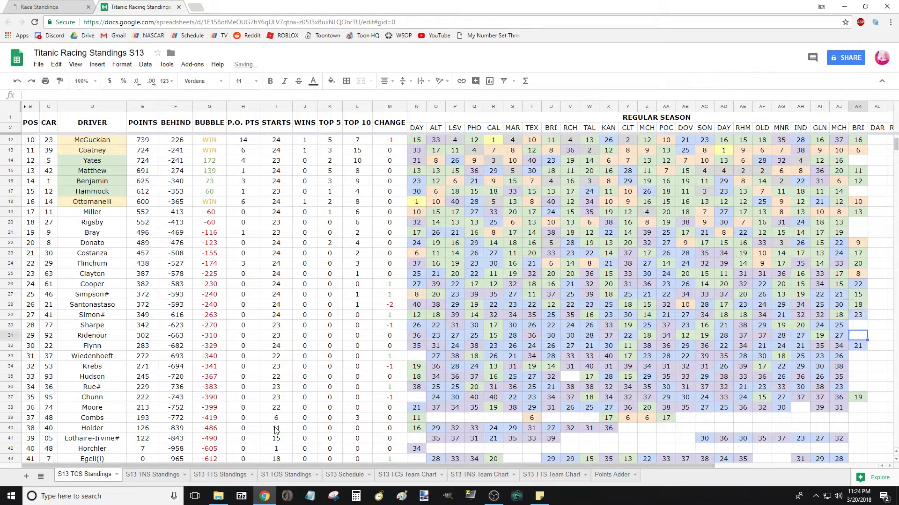
- Enter a BRI finish of 25 for the matching driver
{"action": "left_click", "coordinate": [68, 5]}
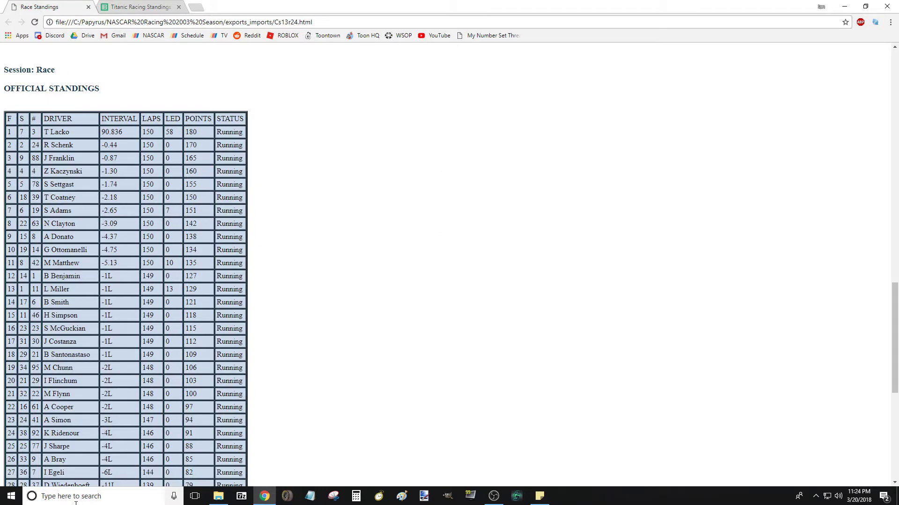
{"action": "left_click", "coordinate": [126, 7]}
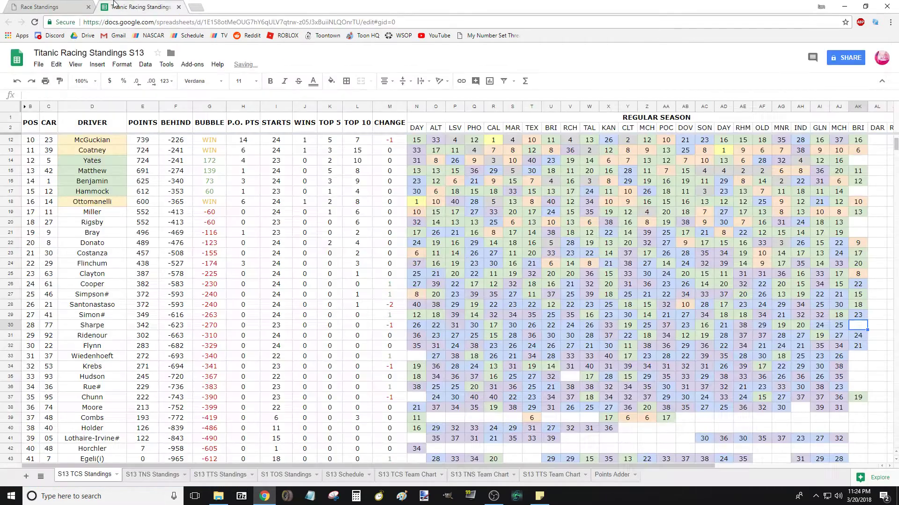
{"action": "key", "text": "Down"}
{"action": "key", "text": "Down"}
{"action": "key", "text": "Down"}
{"action": "key", "text": "Down"}
{"action": "key", "text": "Down"}
{"action": "key", "text": "Down"}
{"action": "key", "text": "Down"}
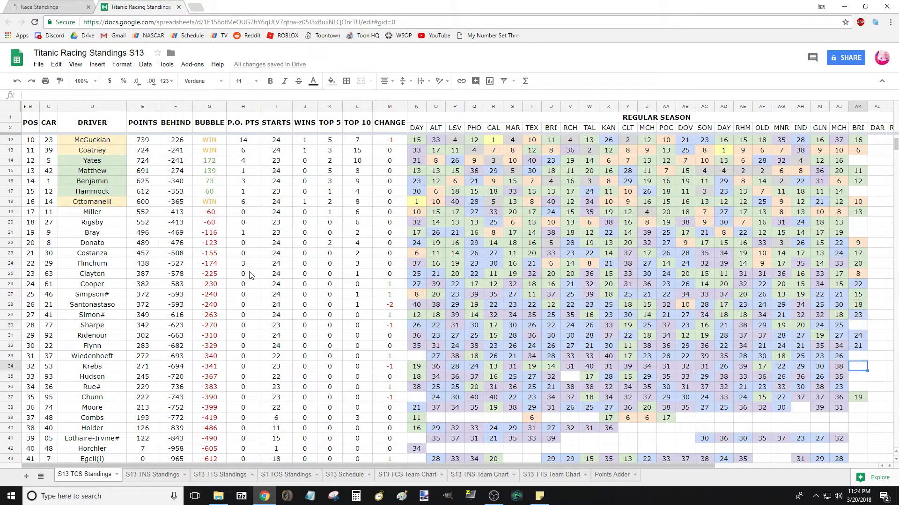
{"action": "key", "text": "Down"}
{"action": "key", "text": "Down"}
{"action": "key", "text": "Down"}
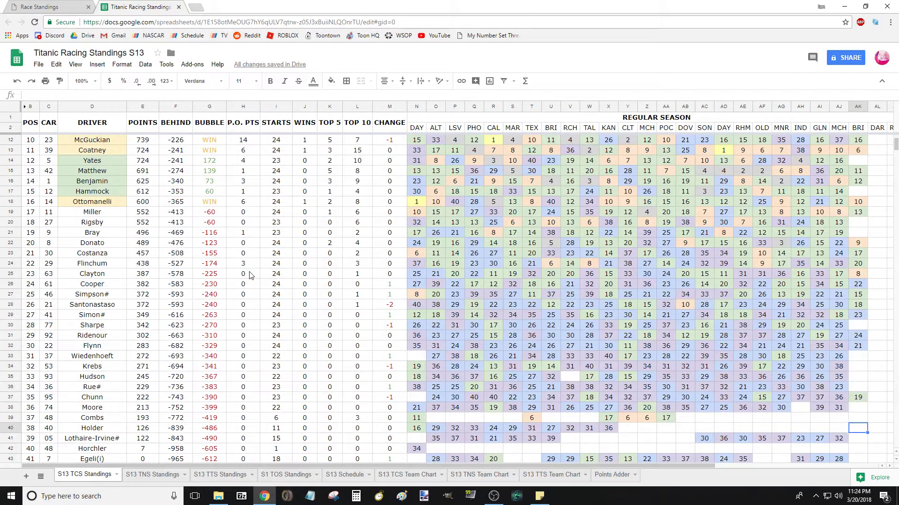
{"action": "key", "text": "Up"}
{"action": "key", "text": "Up"}
{"action": "key", "text": "Up"}
{"action": "key", "text": "Up"}
{"action": "key", "text": "Up"}
{"action": "key", "text": "Up"}
{"action": "key", "text": "Up"}
{"action": "key", "text": "Up"}
{"action": "key", "text": "Up"}
{"action": "key", "text": "Up"}
{"action": "key", "text": "Up"}
{"action": "key", "text": "Up"}
{"action": "key", "text": "Down"}
{"action": "key", "text": "Down"}
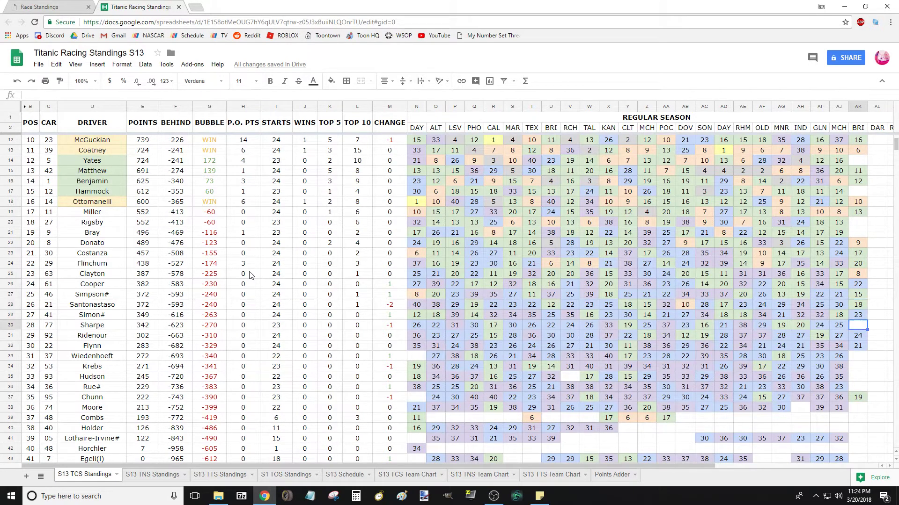
{"action": "type", "text": "25"}
{"action": "key", "text": "Return"}
{"action": "key", "text": "Down"}
{"action": "key", "text": "Down"}
{"action": "key", "text": "Down"}
{"action": "key", "text": "Down"}
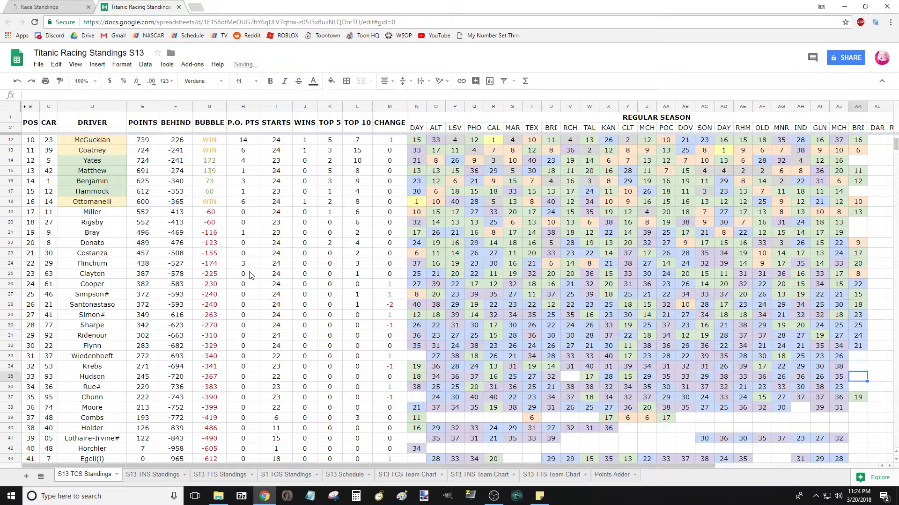
- Enter BRI finishes 26 and 27 for the last drivers
{"action": "key", "text": "Up"}
{"action": "key", "text": "Up"}
{"action": "key", "text": "Up"}
{"action": "key", "text": "Up"}
{"action": "key", "text": "Up"}
{"action": "key", "text": "Up"}
{"action": "key", "text": "Up"}
{"action": "key", "text": "Up"}
{"action": "key", "text": "Up"}
{"action": "key", "text": "Up"}
{"action": "key", "text": "Up"}
{"action": "key", "text": "Up"}
{"action": "key", "text": "Up"}
{"action": "key", "text": "Up"}
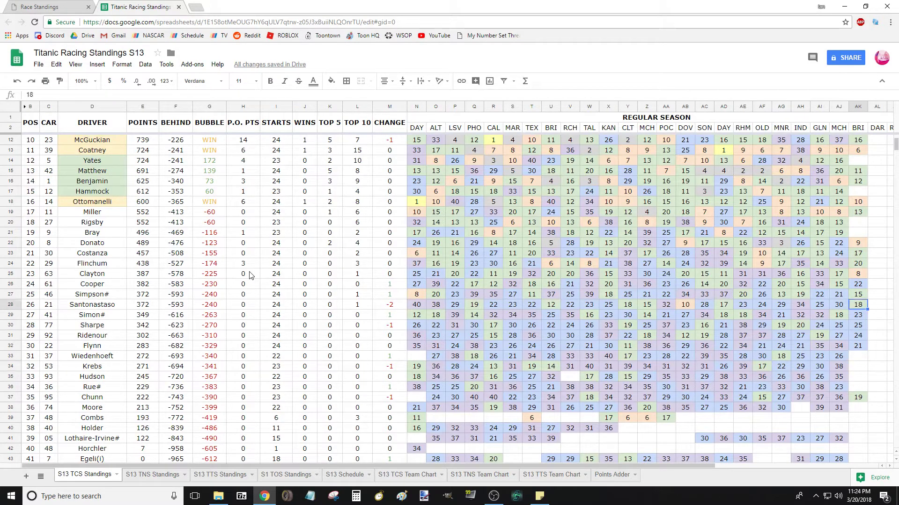
{"action": "type", "text": "26"}
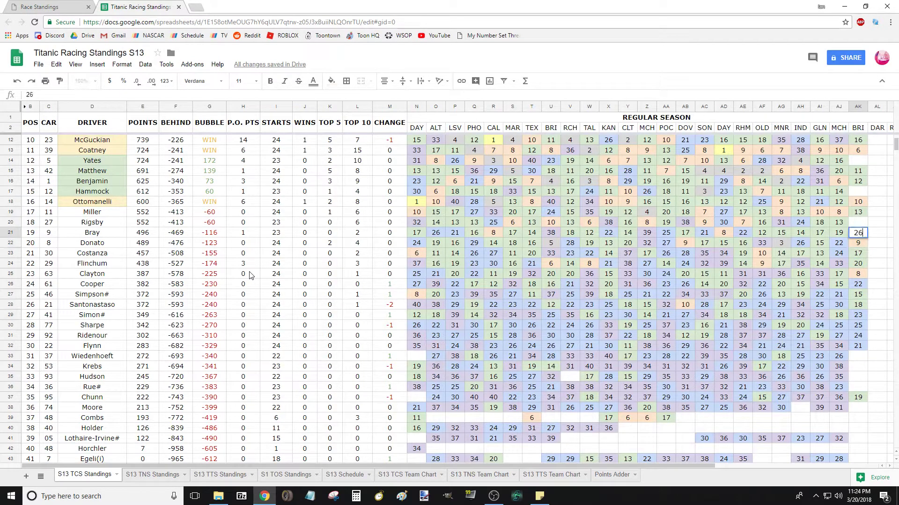
{"action": "key", "text": "Return"}
{"action": "key", "text": "Down"}
{"action": "key", "text": "Down"}
{"action": "key", "text": "Down"}
{"action": "key", "text": "Down"}
{"action": "key", "text": "Down"}
{"action": "key", "text": "Down"}
{"action": "key", "text": "Down"}
{"action": "key", "text": "Down"}
{"action": "key", "text": "Down"}
{"action": "key", "text": "Down"}
{"action": "key", "text": "Down"}
{"action": "key", "text": "Down"}
{"action": "key", "text": "Down"}
{"action": "key", "text": "Down"}
{"action": "key", "text": "Down"}
{"action": "key", "text": "Down"}
{"action": "key", "text": "Down"}
{"action": "key", "text": "Down"}
{"action": "key", "text": "Down"}
{"action": "key", "text": "Down"}
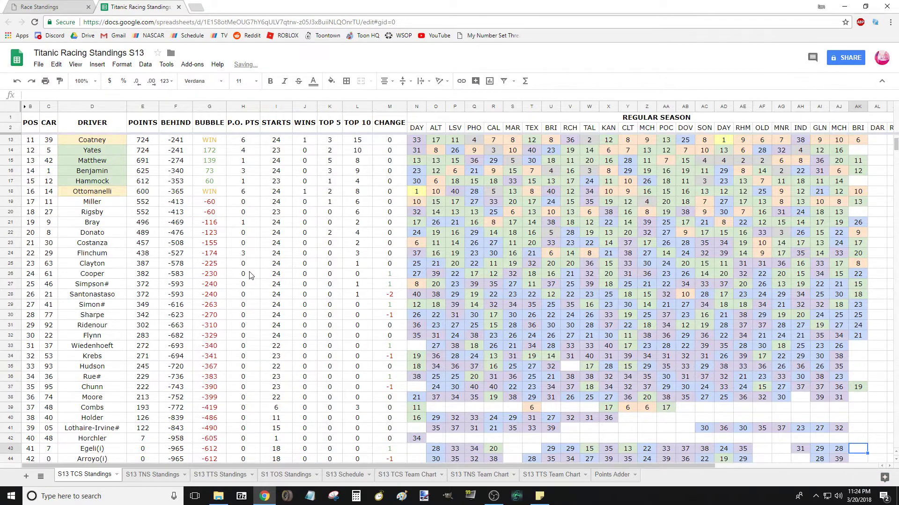
{"action": "type", "text": "27"}
{"action": "key", "text": "Up"}
- Check the race results and enter Bristol positions 28, 29 and 30 in the BRI column
{"action": "left_click", "coordinate": [42, 6]}
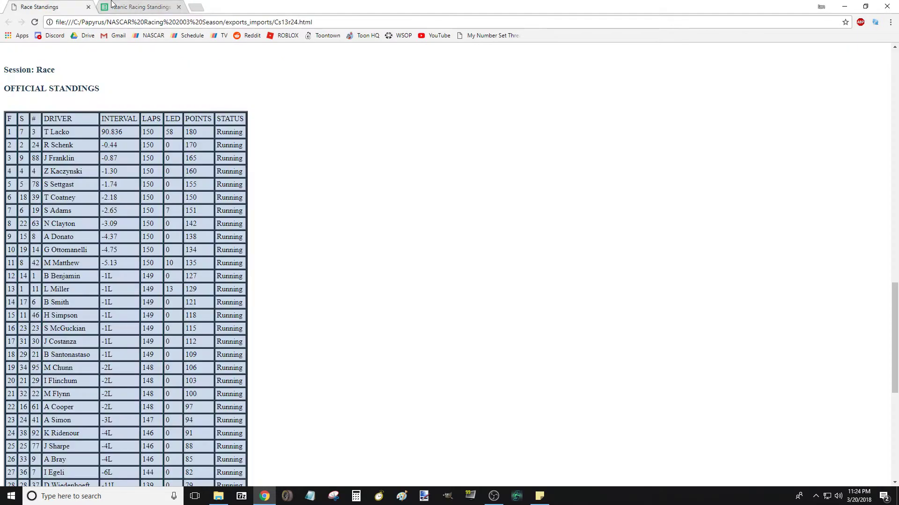
{"action": "scroll", "coordinate": [72, 428], "scroll_direction": "down", "scroll_amount": 3}
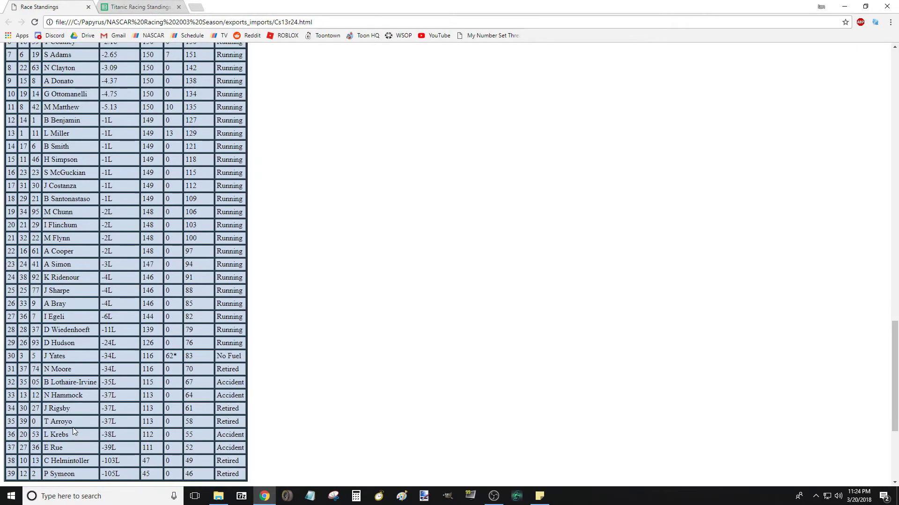
{"action": "left_click", "coordinate": [152, 6]}
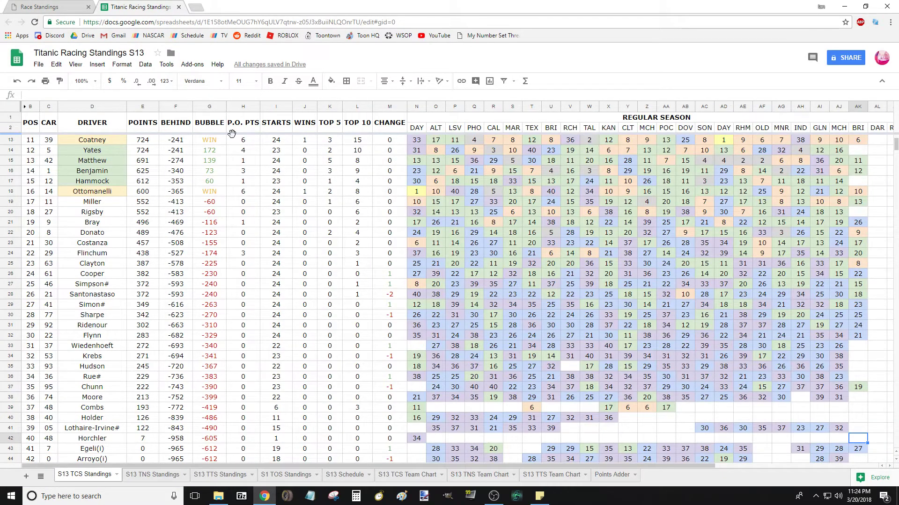
{"action": "key", "text": "Up"}
{"action": "key", "text": "Up"}
{"action": "key", "text": "Up"}
{"action": "key", "text": "Up"}
{"action": "key", "text": "Up"}
{"action": "key", "text": "Up"}
{"action": "key", "text": "Up"}
{"action": "key", "text": "Up"}
{"action": "key", "text": "Up"}
{"action": "type", "text": "2"}
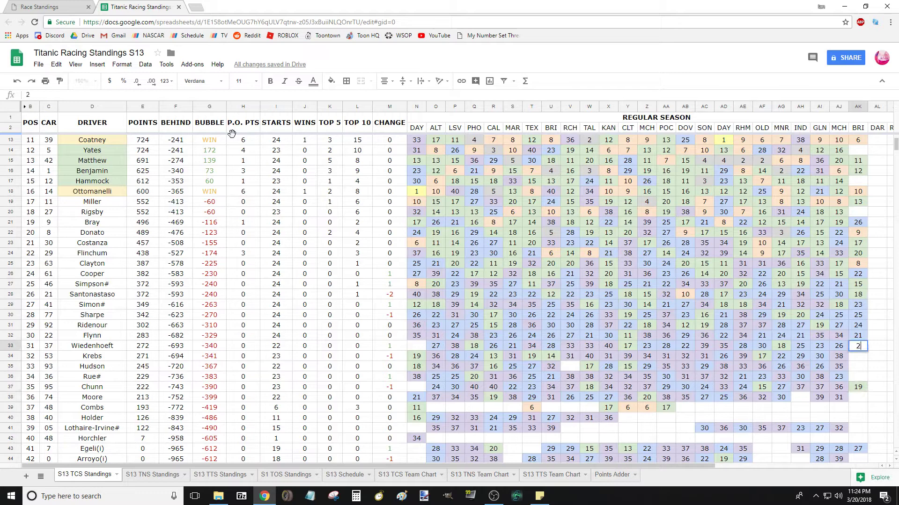
{"action": "type", "text": "8"}
{"action": "key", "text": "Return"}
{"action": "key", "text": "Down"}
{"action": "type", "text": "29"}
{"action": "key", "text": "Up"}
{"action": "key", "text": "Up"}
{"action": "key", "text": "Up"}
{"action": "key", "text": "Up"}
{"action": "key", "text": "Up"}
{"action": "key", "text": "Up"}
{"action": "key", "text": "Up"}
{"action": "key", "text": "Up"}
{"action": "key", "text": "Up"}
{"action": "key", "text": "Up"}
{"action": "key", "text": "Up"}
{"action": "key", "text": "Up"}
{"action": "key", "text": "Up"}
{"action": "key", "text": "Up"}
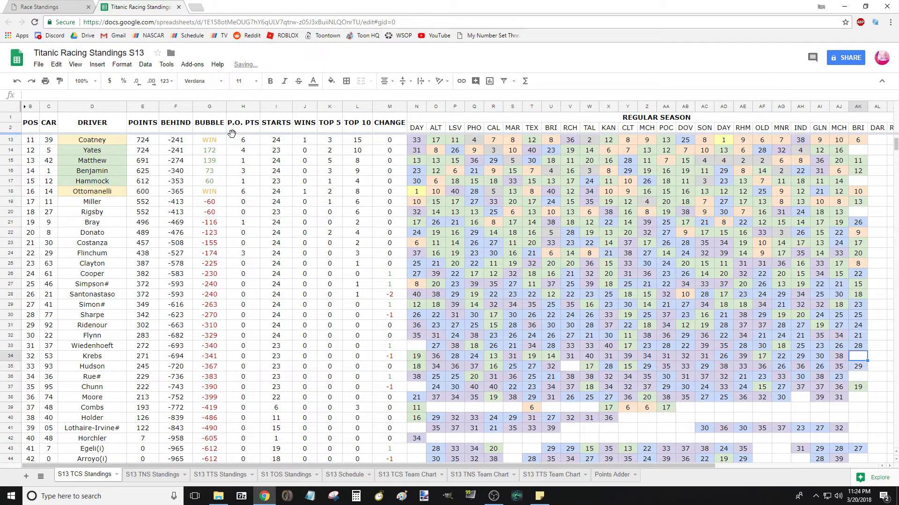
{"action": "key", "text": "Up"}
{"action": "key", "text": "Up"}
{"action": "key", "text": "Up"}
{"action": "key", "text": "Up"}
{"action": "key", "text": "Up"}
{"action": "key", "text": "Up"}
{"action": "key", "text": "Up"}
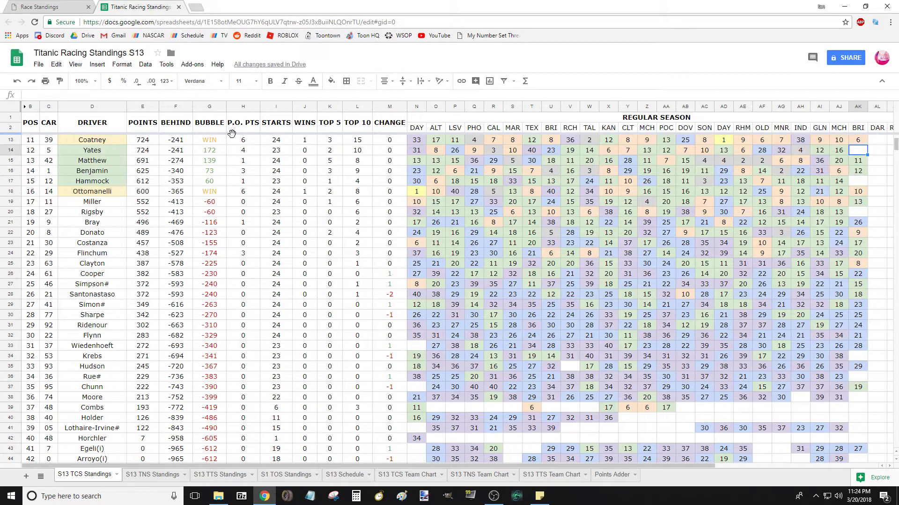
{"action": "type", "text": "30"}
{"action": "key", "text": "Return"}
- Enter Bristol finishing positions 31, 32 and 33 for the next drivers
{"action": "left_click", "coordinate": [34, 5]}
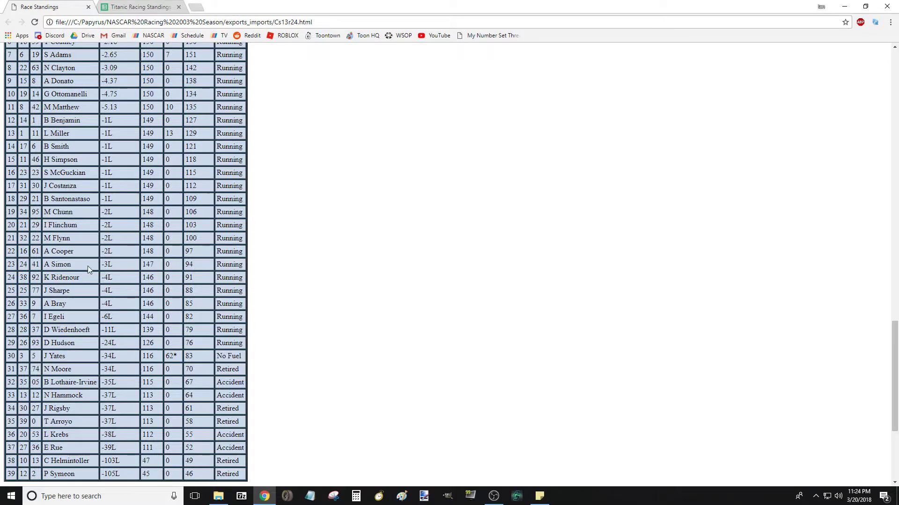
{"action": "left_click", "coordinate": [133, 7]}
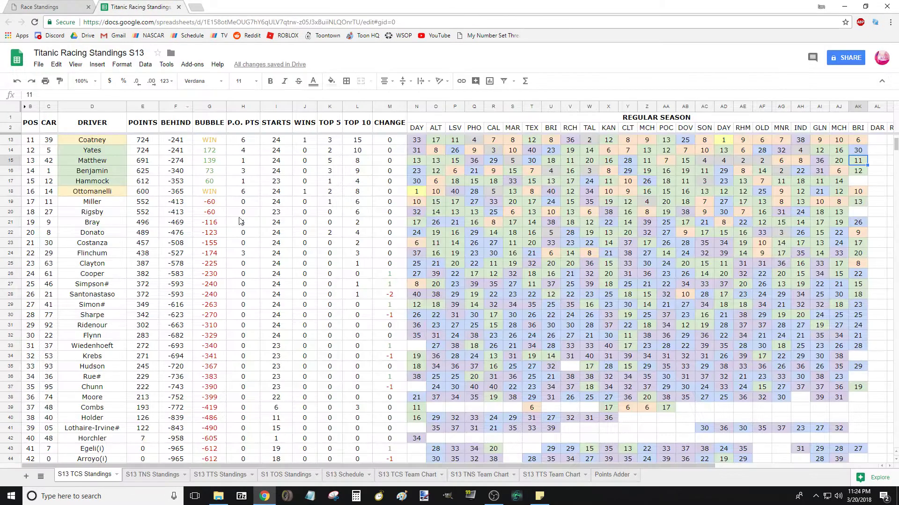
{"action": "key", "text": "Down"}
{"action": "key", "text": "Down"}
{"action": "key", "text": "Down"}
{"action": "key", "text": "Down"}
{"action": "key", "text": "Down"}
{"action": "key", "text": "Down"}
{"action": "key", "text": "Down"}
{"action": "key", "text": "Down"}
{"action": "key", "text": "Down"}
{"action": "key", "text": "Down"}
{"action": "key", "text": "Down"}
{"action": "key", "text": "Down"}
{"action": "key", "text": "Down"}
{"action": "key", "text": "Down"}
{"action": "key", "text": "Down"}
{"action": "key", "text": "Down"}
{"action": "key", "text": "Down"}
{"action": "key", "text": "Down"}
{"action": "key", "text": "Down"}
{"action": "key", "text": "Down"}
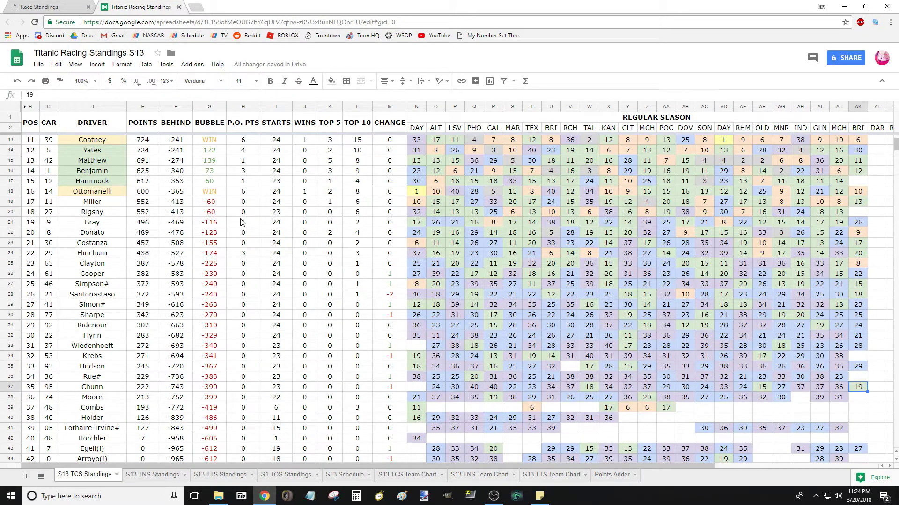
{"action": "type", "text": "31"}
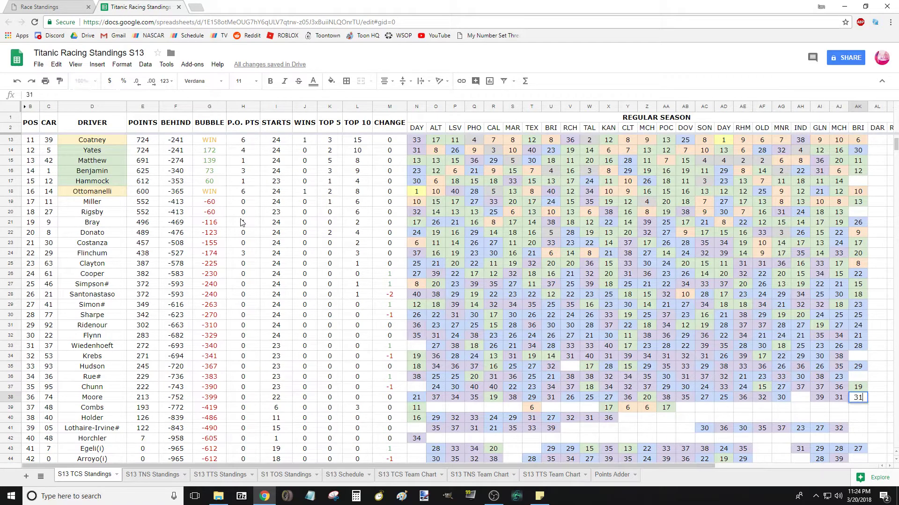
{"action": "key", "text": "Return"}
{"action": "key", "text": "Down"}
{"action": "key", "text": "Down"}
{"action": "type", "text": "32"}
{"action": "key", "text": "Return"}
{"action": "key", "text": "Up"}
{"action": "key", "text": "Up"}
{"action": "key", "text": "Up"}
{"action": "key", "text": "Up"}
{"action": "key", "text": "Up"}
{"action": "key", "text": "Up"}
{"action": "key", "text": "Up"}
{"action": "key", "text": "Up"}
{"action": "key", "text": "Up"}
{"action": "key", "text": "Up"}
{"action": "key", "text": "Up"}
{"action": "key", "text": "Up"}
{"action": "key", "text": "Up"}
{"action": "key", "text": "Up"}
{"action": "key", "text": "Up"}
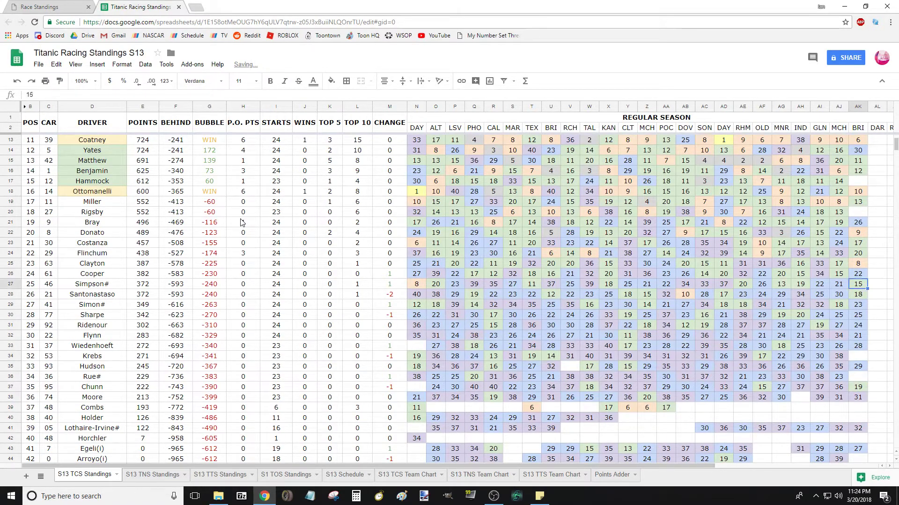
{"action": "key", "text": "Up"}
{"action": "key", "text": "Up"}
{"action": "key", "text": "Up"}
{"action": "key", "text": "Up"}
{"action": "key", "text": "Up"}
{"action": "key", "text": "Up"}
{"action": "key", "text": "Up"}
{"action": "key", "text": "Up"}
{"action": "key", "text": "Up"}
{"action": "key", "text": "Up"}
{"action": "type", "text": "33"}
{"action": "key", "text": "Return"}
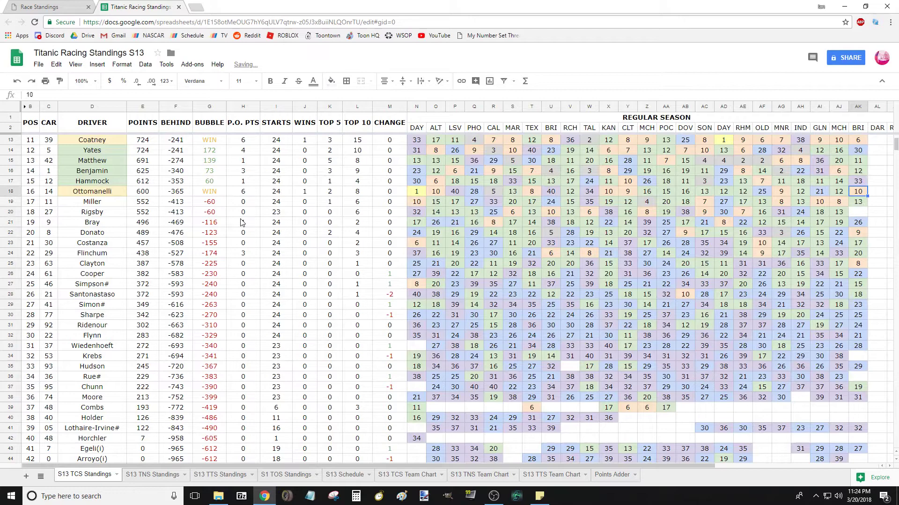
- Enter position 34, then 35 for Arroyo and 36 for Krebs
{"action": "left_click", "coordinate": [70, 6]}
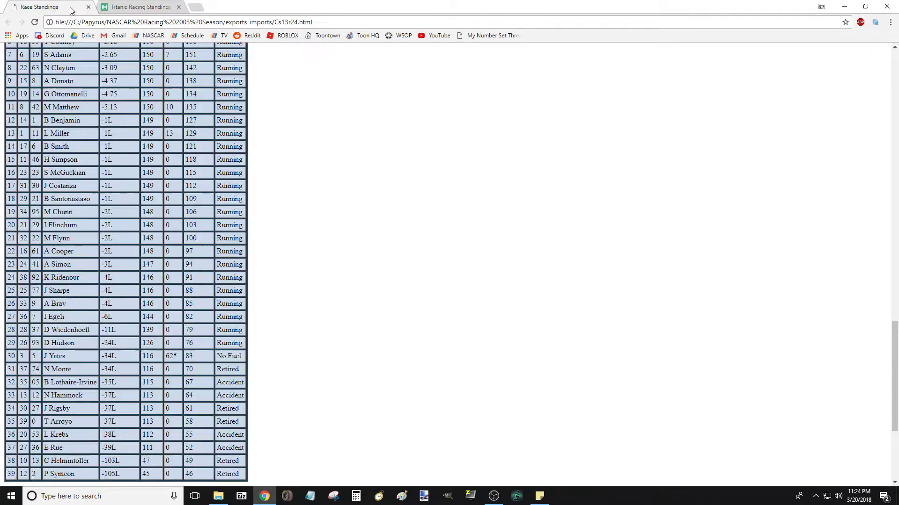
{"action": "left_click", "coordinate": [131, 6]}
{"action": "key", "text": "Down"}
{"action": "key", "text": "Down"}
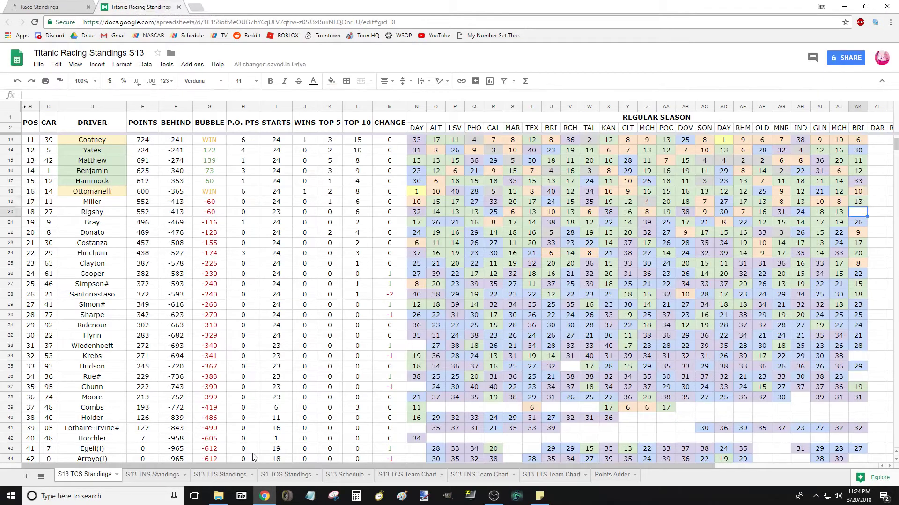
{"action": "type", "text": "34"}
{"action": "key", "text": "Return"}
{"action": "key", "text": "Down"}
{"action": "key", "text": "Down"}
{"action": "key", "text": "Down"}
{"action": "key", "text": "Down"}
{"action": "key", "text": "Down"}
{"action": "key", "text": "Down"}
{"action": "key", "text": "Down"}
{"action": "key", "text": "Down"}
{"action": "key", "text": "Down"}
{"action": "key", "text": "Down"}
{"action": "key", "text": "Down"}
{"action": "key", "text": "Down"}
{"action": "key", "text": "Down"}
{"action": "key", "text": "Down"}
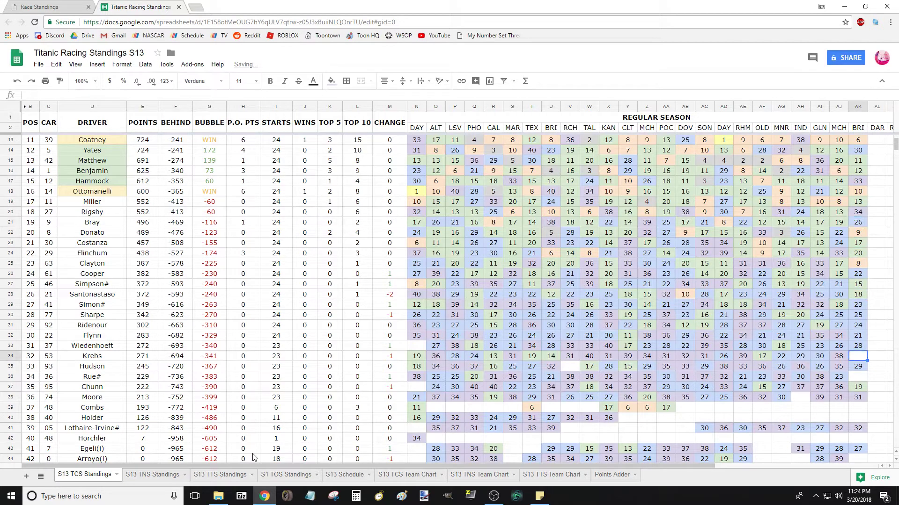
{"action": "key", "text": "Down"}
{"action": "key", "text": "Down"}
{"action": "key", "text": "Down"}
{"action": "key", "text": "Down"}
{"action": "key", "text": "Down"}
{"action": "key", "text": "Down"}
{"action": "key", "text": "Down"}
{"action": "key", "text": "Down"}
{"action": "key", "text": "Down"}
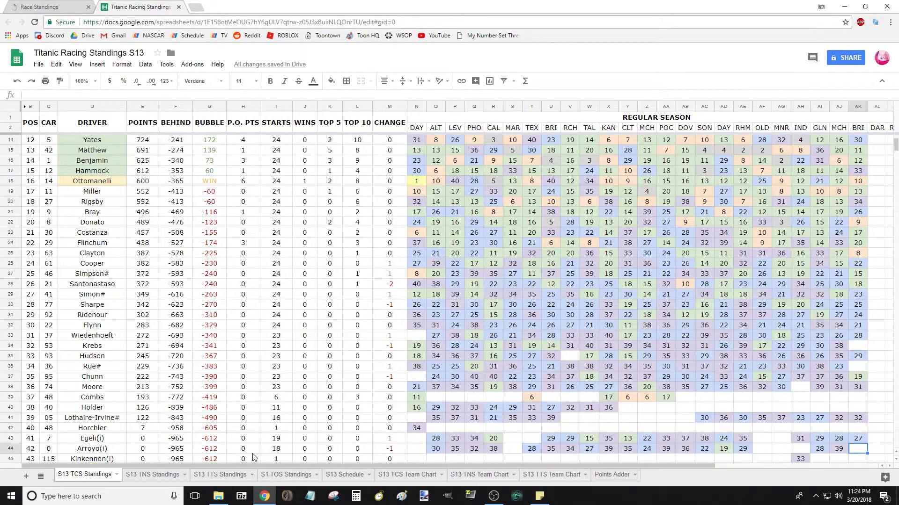
{"action": "type", "text": "35"}
{"action": "key", "text": "Up"}
{"action": "key", "text": "Up"}
{"action": "key", "text": "Up"}
{"action": "key", "text": "Up"}
{"action": "key", "text": "Up"}
{"action": "key", "text": "Up"}
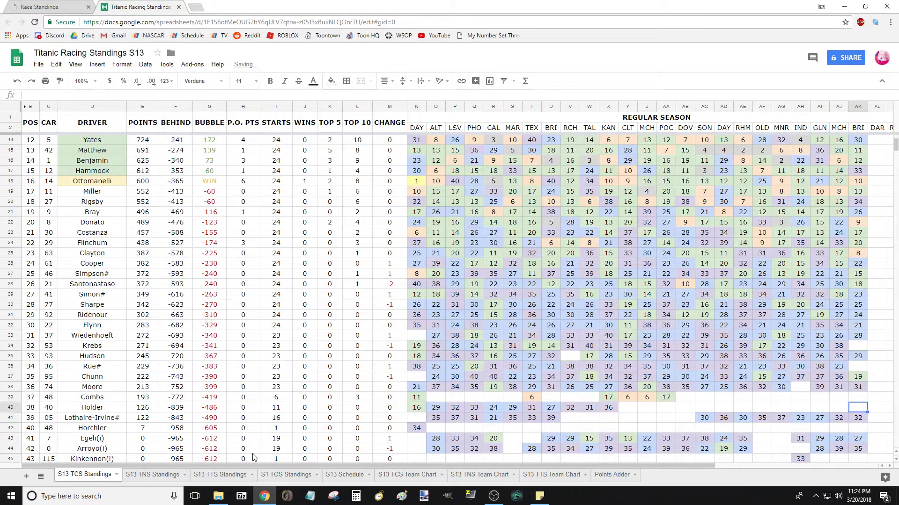
{"action": "key", "text": "Up"}
{"action": "key", "text": "Up"}
{"action": "key", "text": "Up"}
{"action": "key", "text": "Up"}
{"action": "type", "text": "36"}
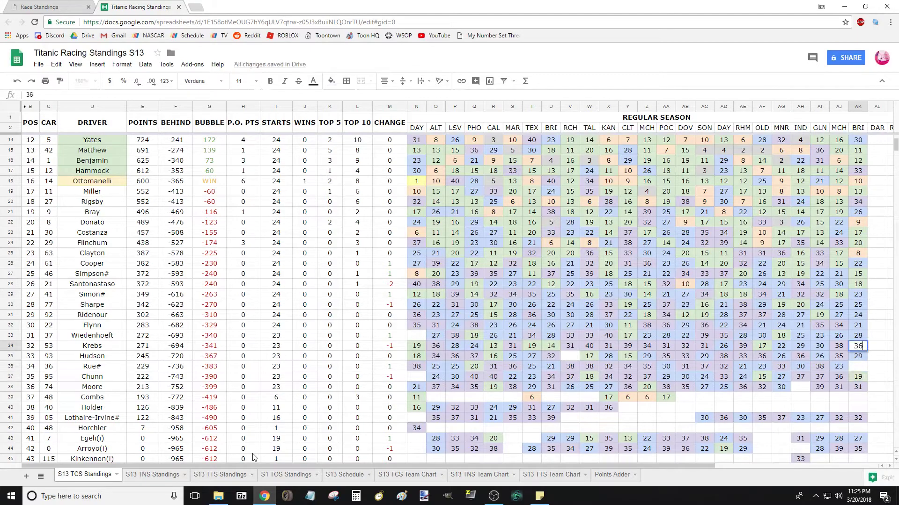
{"action": "key", "text": "Up"}
- Enter position 37, then 38 for Helmintoller and 39 for Symeon
{"action": "left_click", "coordinate": [19, 5]}
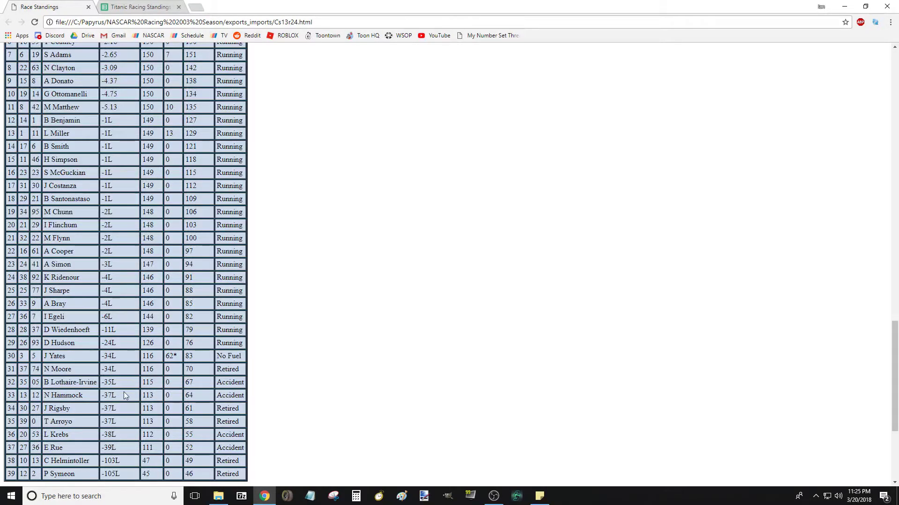
{"action": "left_click", "coordinate": [155, 5]}
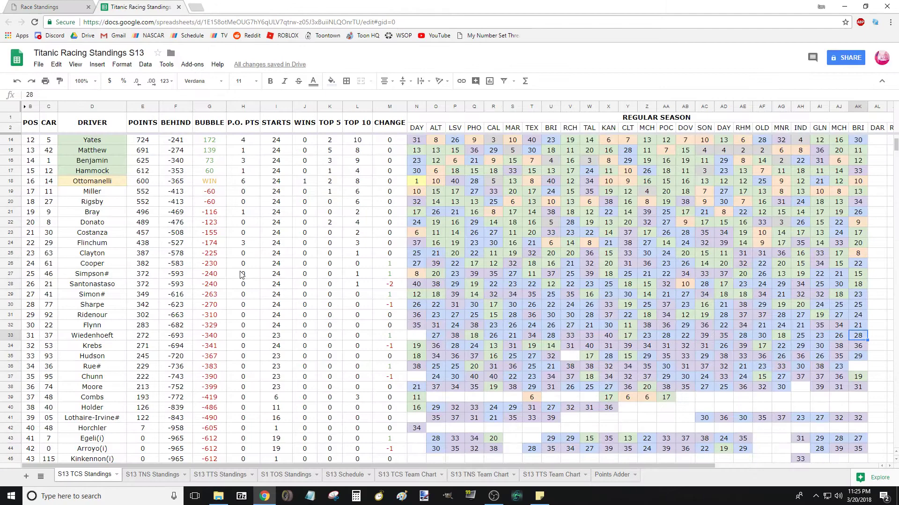
{"action": "key", "text": "Down"}
{"action": "key", "text": "Down"}
{"action": "key", "text": "Down"}
{"action": "type", "text": "37"}
{"action": "key", "text": "Up"}
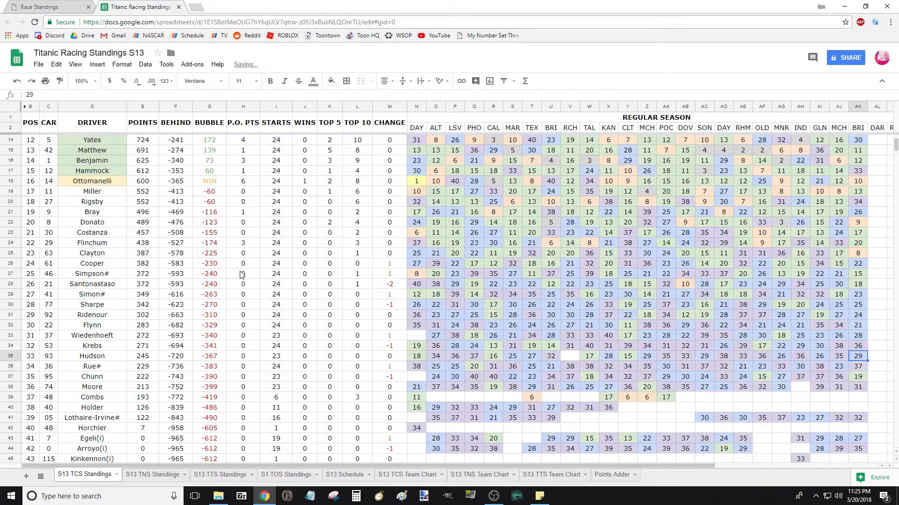
{"action": "key", "text": "Up"}
{"action": "key", "text": "Up"}
{"action": "key", "text": "Up"}
{"action": "key", "text": "Up"}
{"action": "key", "text": "Up"}
{"action": "key", "text": "Up"}
{"action": "key", "text": "Up"}
{"action": "key", "text": "Up"}
{"action": "key", "text": "Up"}
{"action": "key", "text": "Up"}
{"action": "key", "text": "Up"}
{"action": "key", "text": "Up"}
{"action": "key", "text": "Up"}
{"action": "key", "text": "Up"}
{"action": "key", "text": "Up"}
{"action": "key", "text": "Up"}
{"action": "key", "text": "Up"}
{"action": "key", "text": "Up"}
{"action": "key", "text": "Up"}
{"action": "key", "text": "Up"}
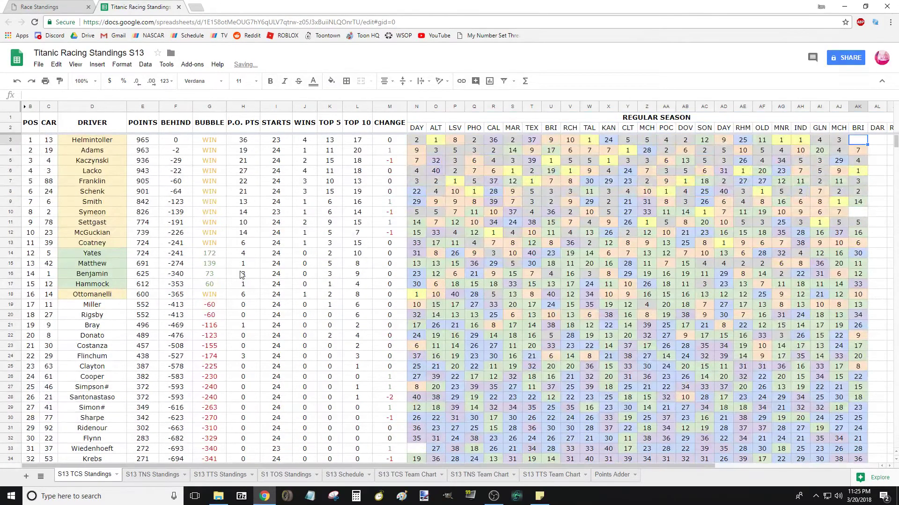
{"action": "type", "text": "3"}
{"action": "key", "text": "Return"}
{"action": "key", "text": "Down"}
{"action": "key", "text": "Down"}
{"action": "key", "text": "Down"}
{"action": "key", "text": "Down"}
{"action": "key", "text": "Down"}
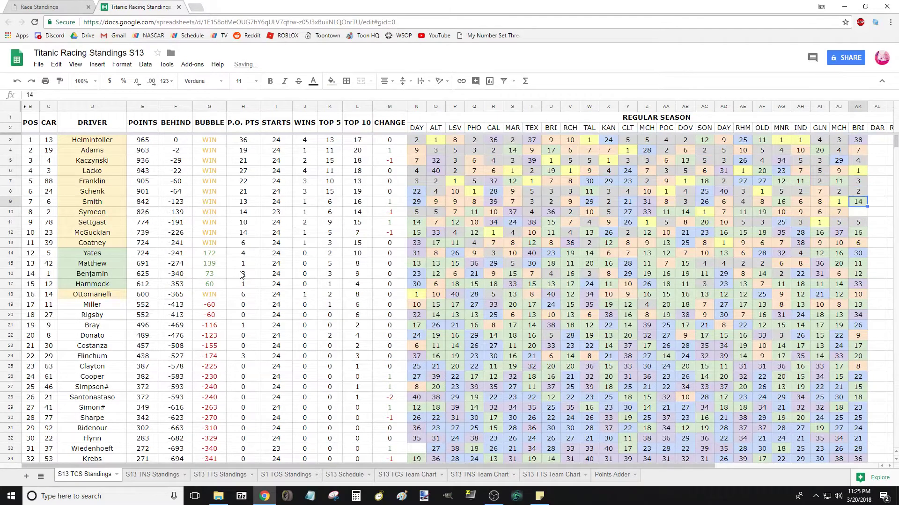
{"action": "key", "text": "Down"}
{"action": "type", "text": "39"}
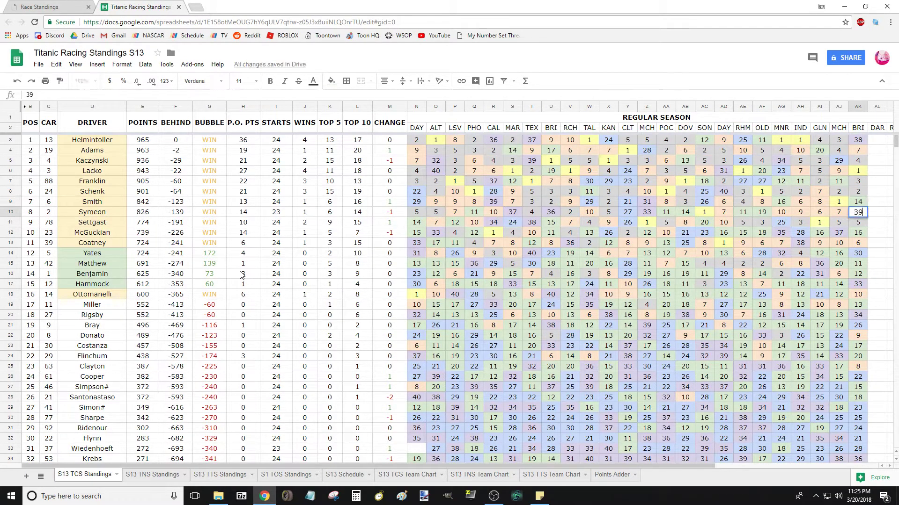
{"action": "key", "text": "Left"}
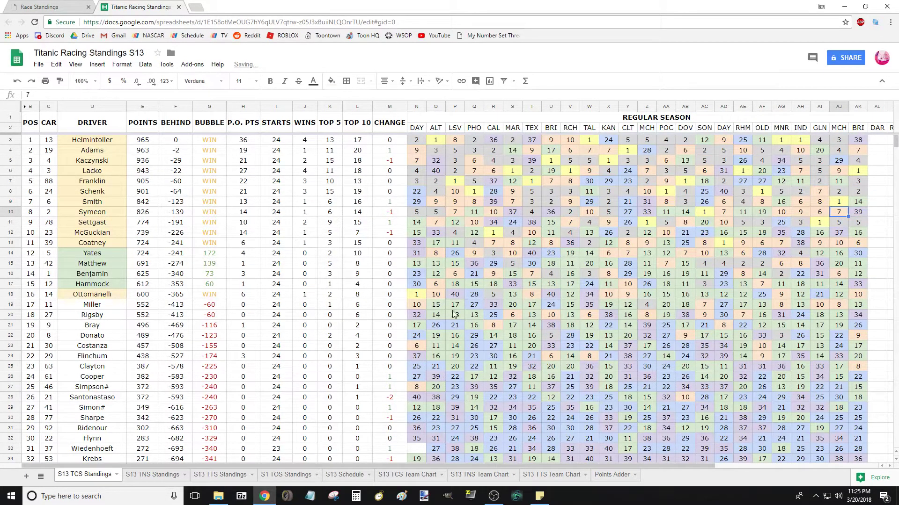
- Review the top drivers' BRI results and POINTS, checking Schenk's and Kaczynski's entries
{"action": "key", "text": "Up"}
{"action": "key", "text": "Up"}
{"action": "key", "text": "Up"}
{"action": "key", "text": "Up"}
{"action": "key", "text": "Up"}
{"action": "key", "text": "Right"}
{"action": "key", "text": "shift+Down"}
{"action": "key", "text": "shift+Down"}
{"action": "key", "text": "shift+Down"}
{"action": "key", "text": "shift+Down"}
{"action": "key", "text": "shift+Down"}
{"action": "key", "text": "shift+Down"}
{"action": "key", "text": "shift+Down"}
{"action": "key", "text": "shift+Down"}
{"action": "key", "text": "shift+Down"}
{"action": "key", "text": "Up"}
{"action": "key", "text": "Up"}
{"action": "key", "text": "Down"}
{"action": "key", "text": "shift+Down"}
{"action": "key", "text": "shift+Down"}
{"action": "key", "text": "shift+Down"}
{"action": "key", "text": "shift+Down"}
{"action": "key", "text": "shift+Down"}
{"action": "key", "text": "shift+Down"}
{"action": "key", "text": "shift+Down"}
{"action": "key", "text": "shift+Down"}
{"action": "key", "text": "shift+Down"}
{"action": "key", "text": "shift+Down"}
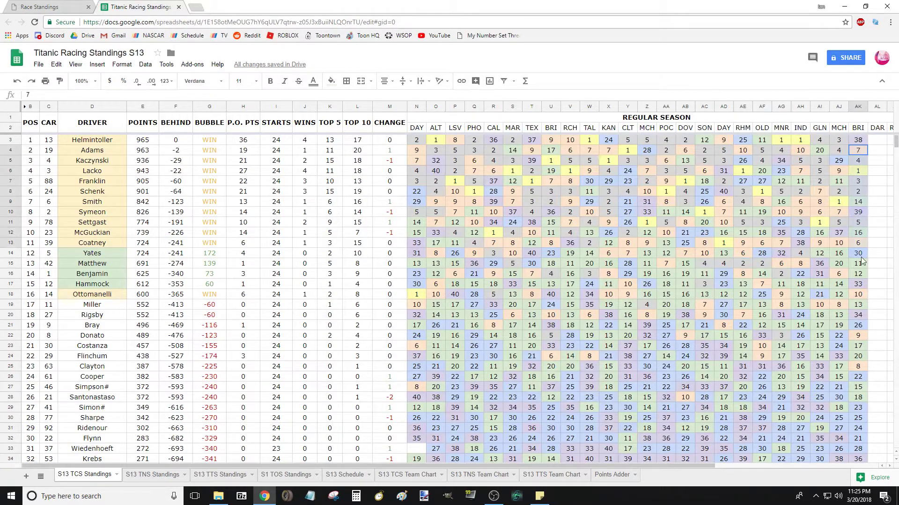
{"action": "left_click_drag", "start_coordinate": [138, 146], "coordinate": [143, 305]}
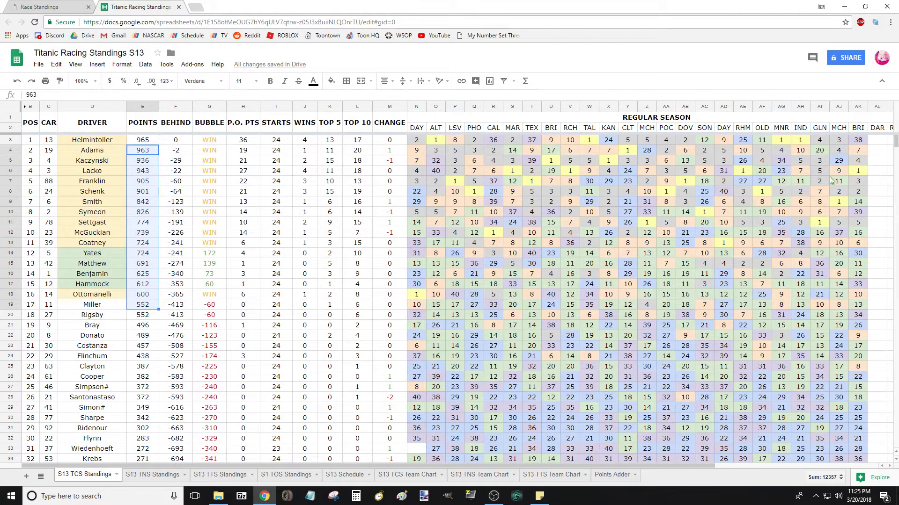
{"action": "left_click", "coordinate": [852, 191]}
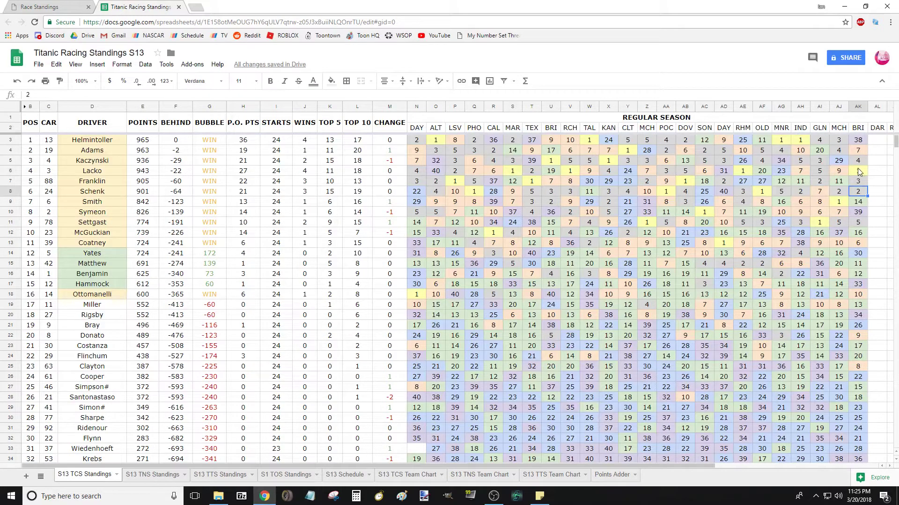
{"action": "left_click", "coordinate": [859, 172]}
{"action": "left_click", "coordinate": [860, 162]}
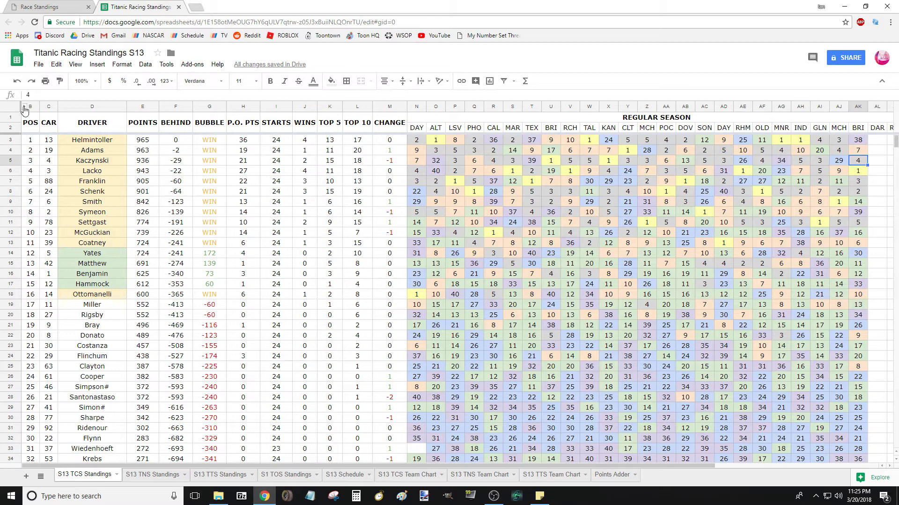
- Unhide PREV POS and compare previous positions, current positions and CHANGE formulas
{"action": "left_click", "coordinate": [25, 107]}
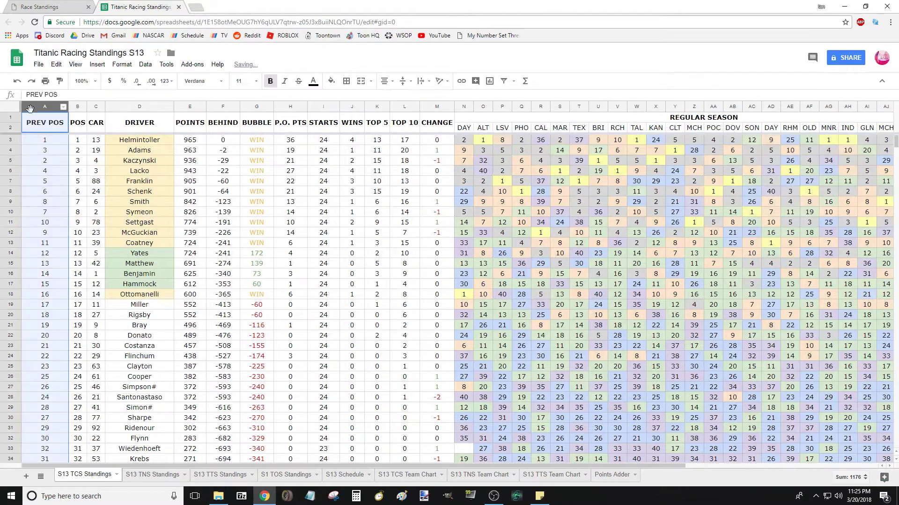
{"action": "left_click", "coordinate": [47, 127]}
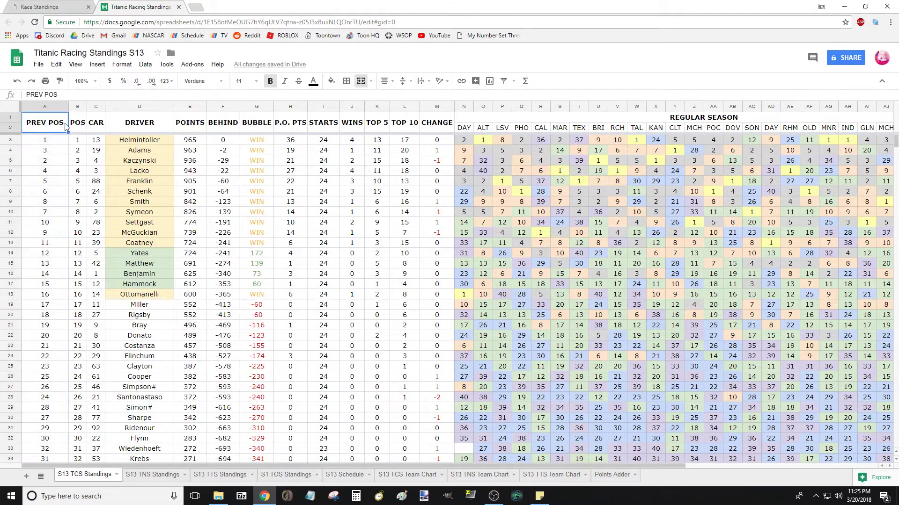
{"action": "left_click", "coordinate": [53, 182]}
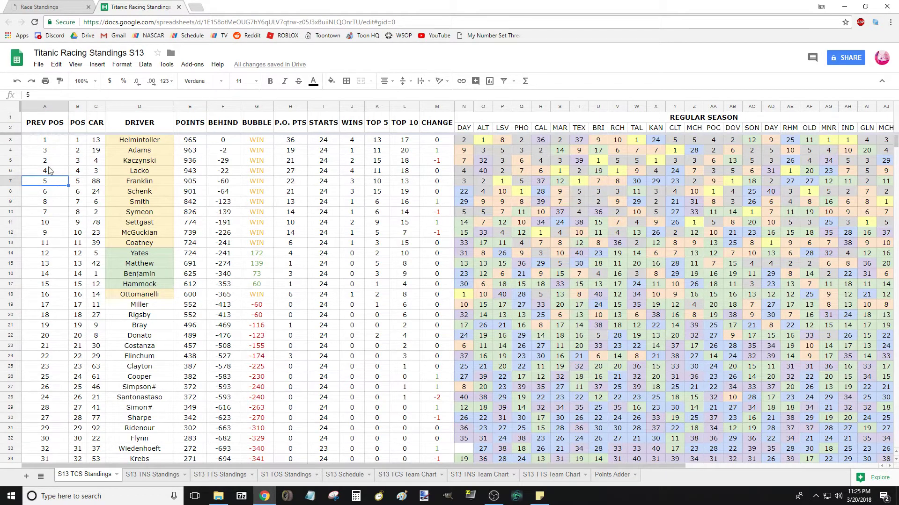
{"action": "left_click_drag", "start_coordinate": [47, 150], "coordinate": [61, 241]}
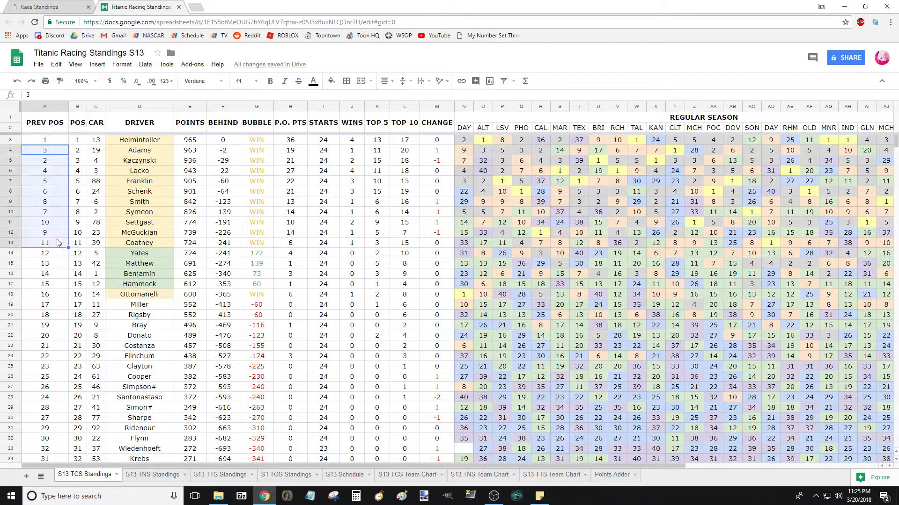
{"action": "left_click", "coordinate": [440, 149]}
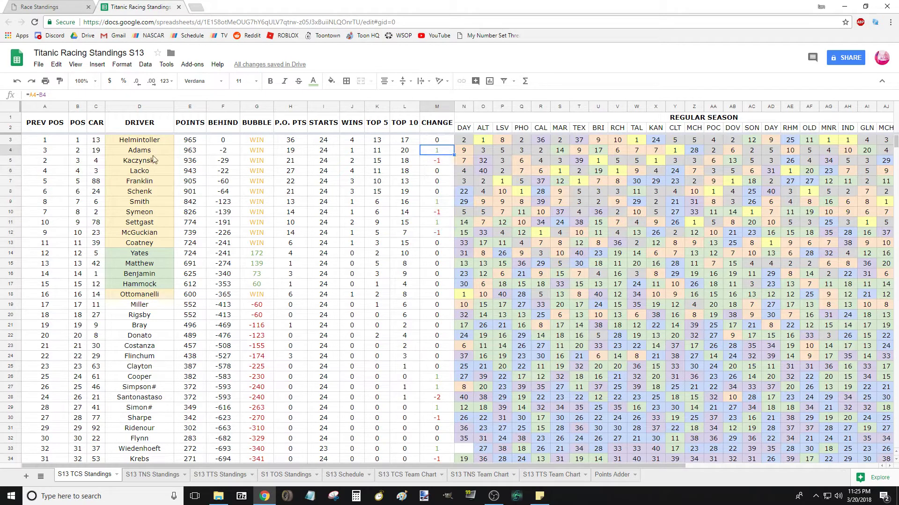
{"action": "left_click", "coordinate": [78, 152]}
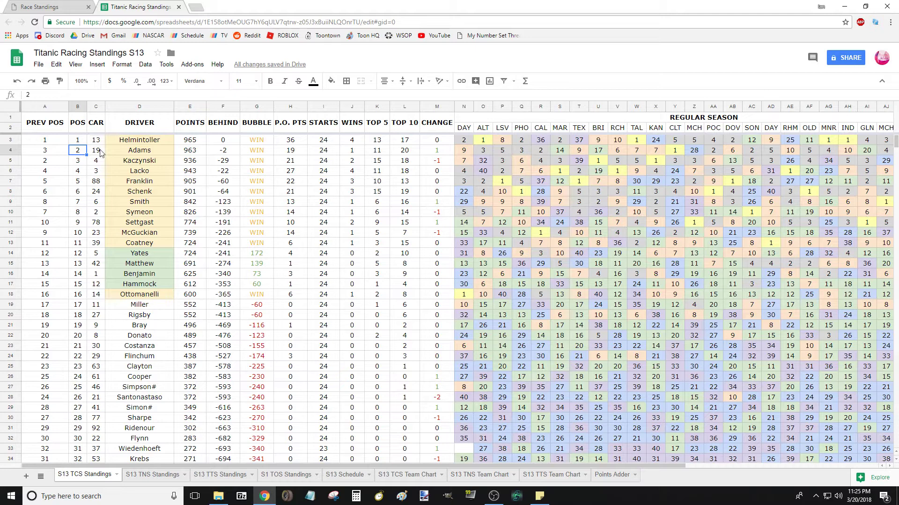
{"action": "left_click", "coordinate": [438, 154]}
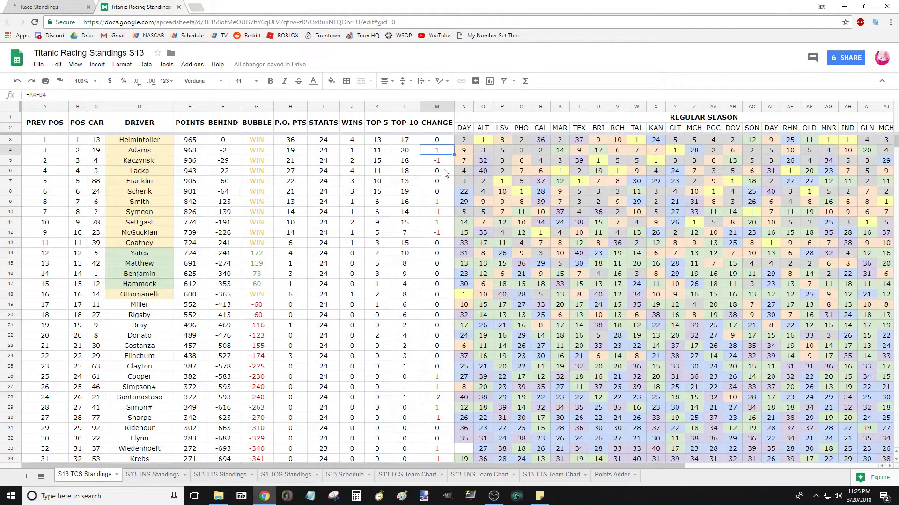
{"action": "left_click", "coordinate": [442, 162]}
{"action": "left_click", "coordinate": [51, 161]}
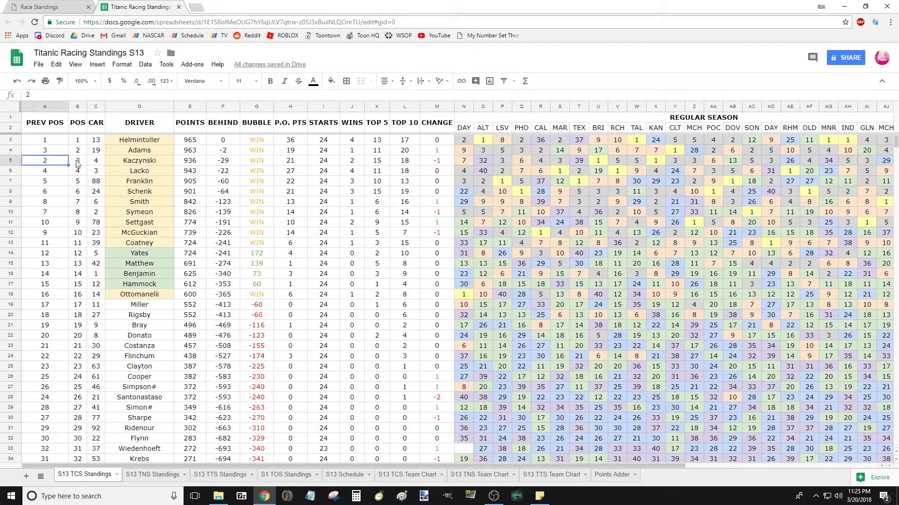
{"action": "left_click", "coordinate": [438, 162]}
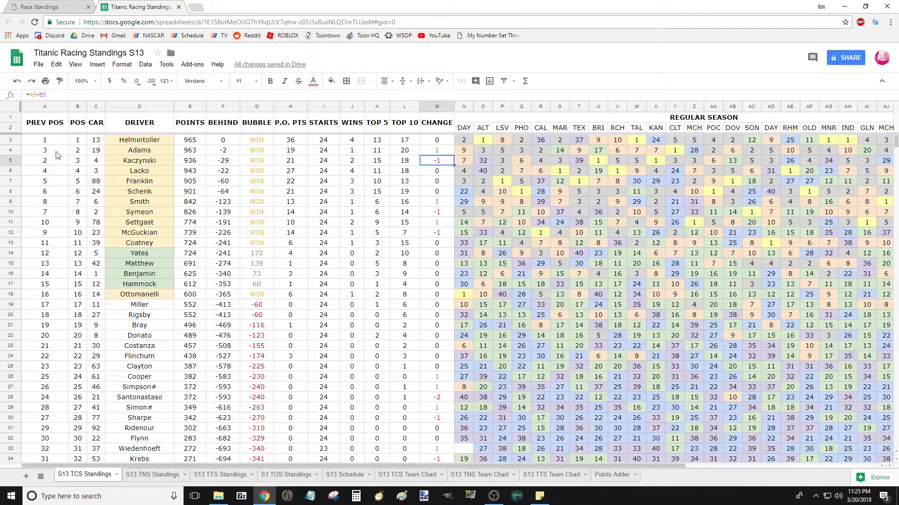
{"action": "left_click", "coordinate": [43, 161]}
{"action": "left_click", "coordinate": [78, 162]}
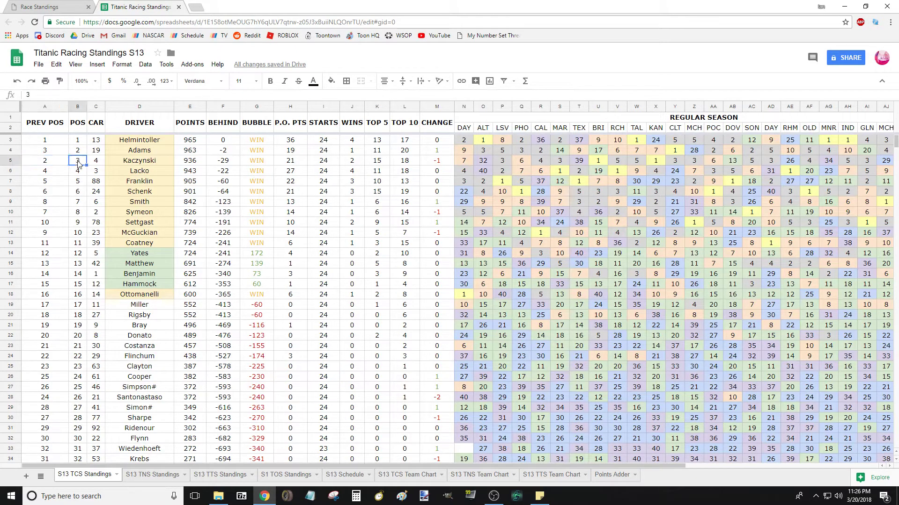
- Enter 2 in A4 and fill the 1, 2 sequence down the PREV POS column
{"action": "left_click", "coordinate": [53, 155]}
{"action": "type", "text": "2"}
{"action": "left_click", "coordinate": [45, 140]}
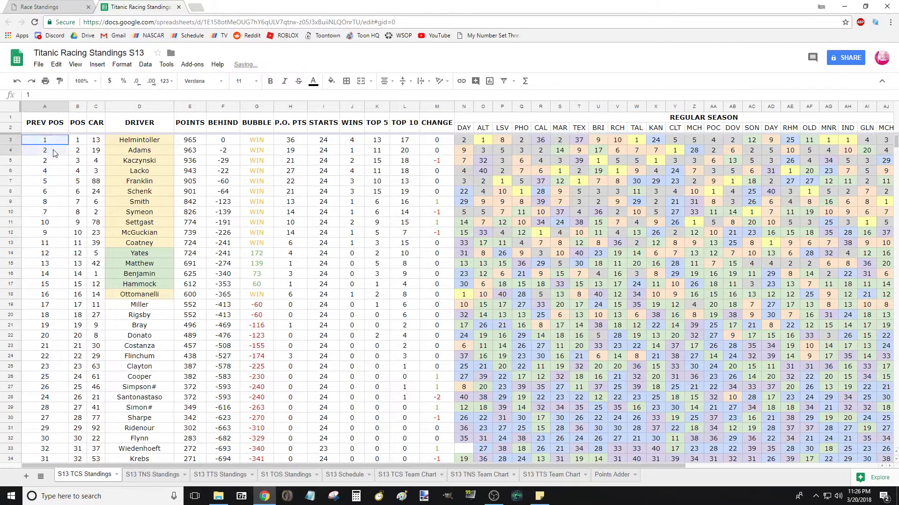
{"action": "left_click", "coordinate": [45, 149], "text": "shift"}
{"action": "left_click_drag", "start_coordinate": [69, 155], "coordinate": [71, 335]}
{"action": "scroll", "coordinate": [161, 303], "scroll_direction": "up", "scroll_amount": 6}
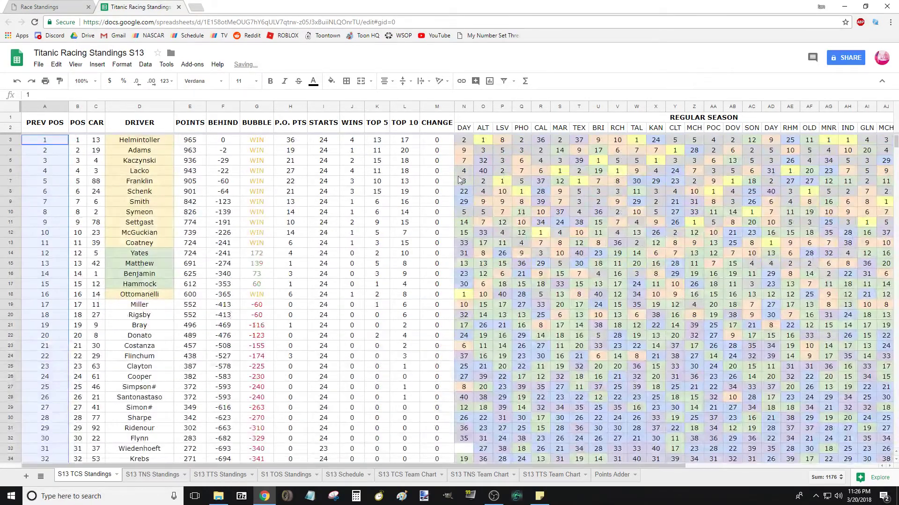
- Hide the PREV POS column and unmerge the REGULAR SEASON header
{"action": "right_click", "coordinate": [47, 109]}
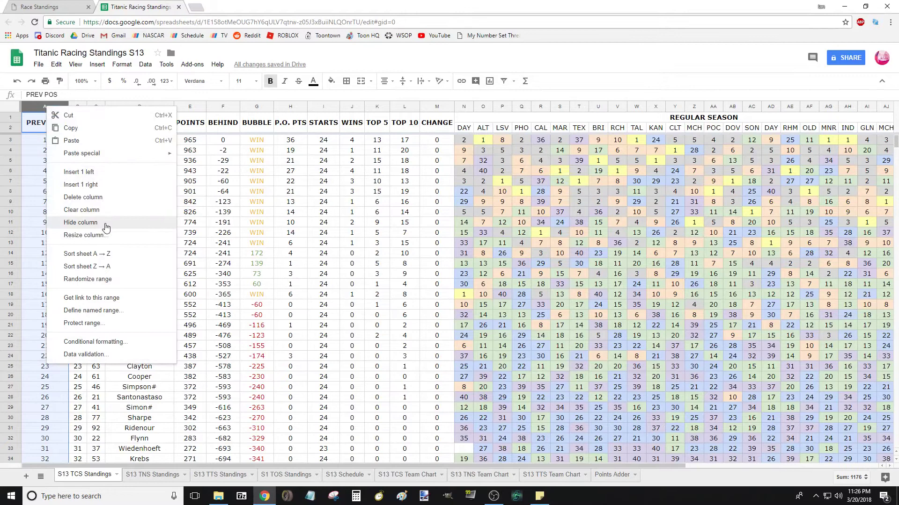
{"action": "left_click", "coordinate": [109, 228]}
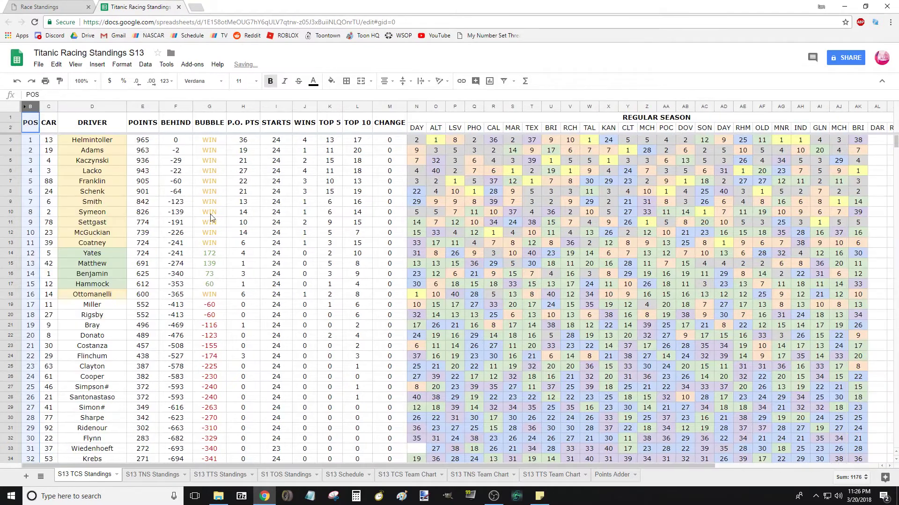
{"action": "left_click", "coordinate": [655, 121]}
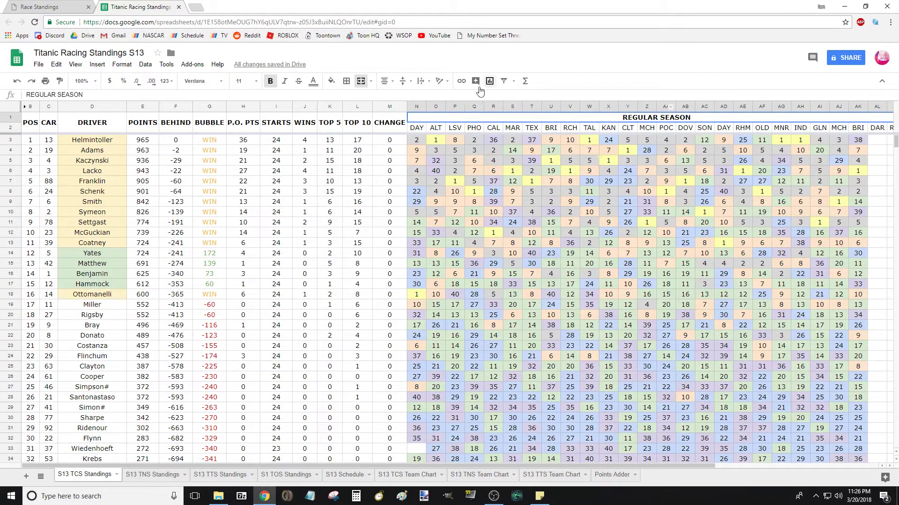
{"action": "left_click", "coordinate": [360, 83]}
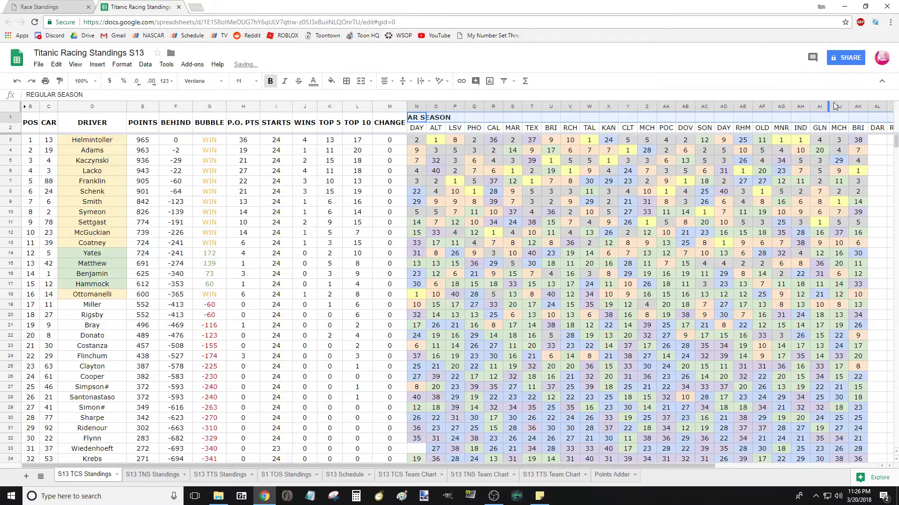
- Sort the sheet A→Z by the BRI column, then select the POINTS values
{"action": "left_click", "coordinate": [856, 107]}
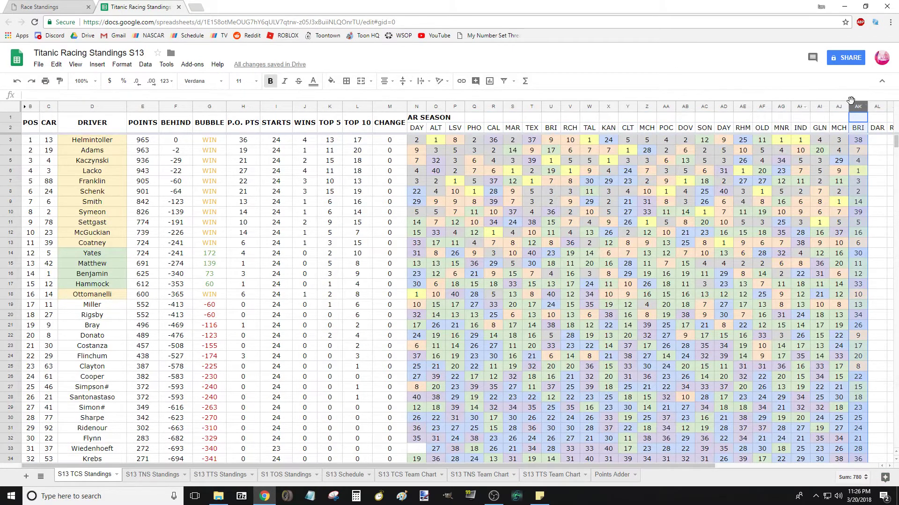
{"action": "right_click", "coordinate": [856, 108]}
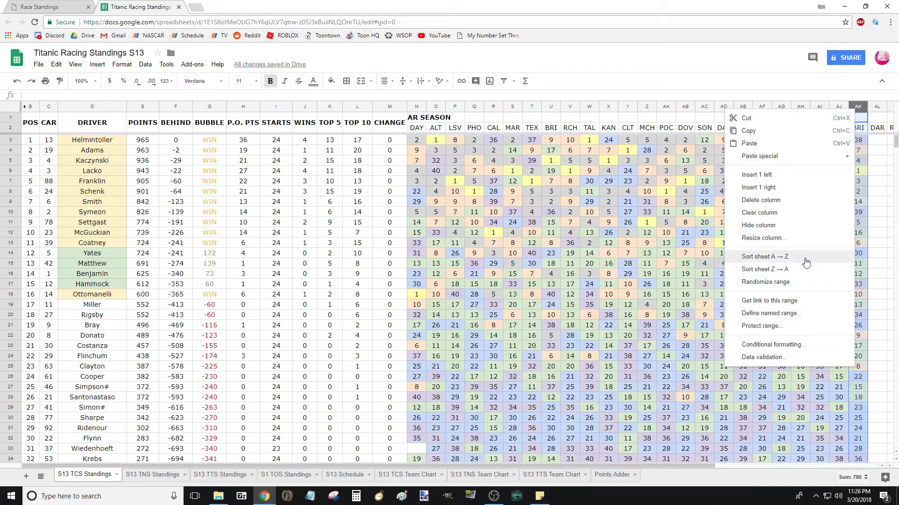
{"action": "left_click", "coordinate": [805, 260]}
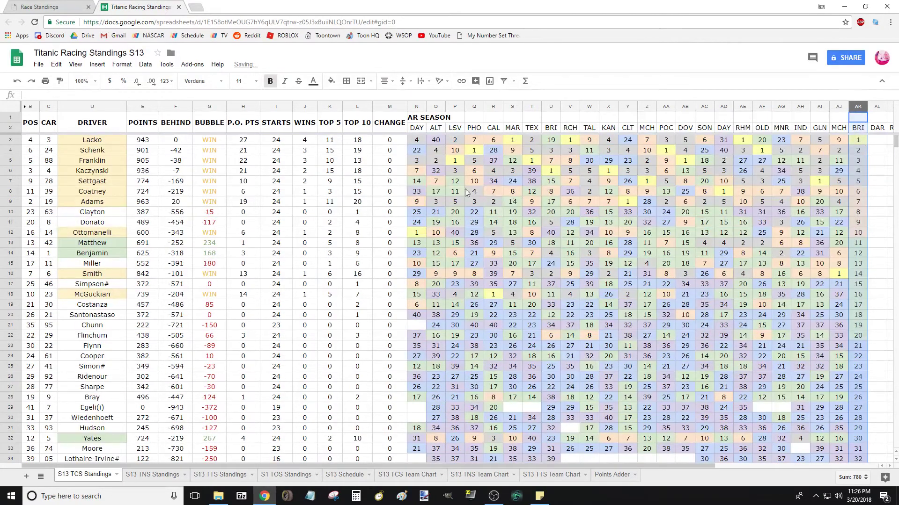
{"action": "left_click_drag", "start_coordinate": [143, 139], "coordinate": [154, 429]}
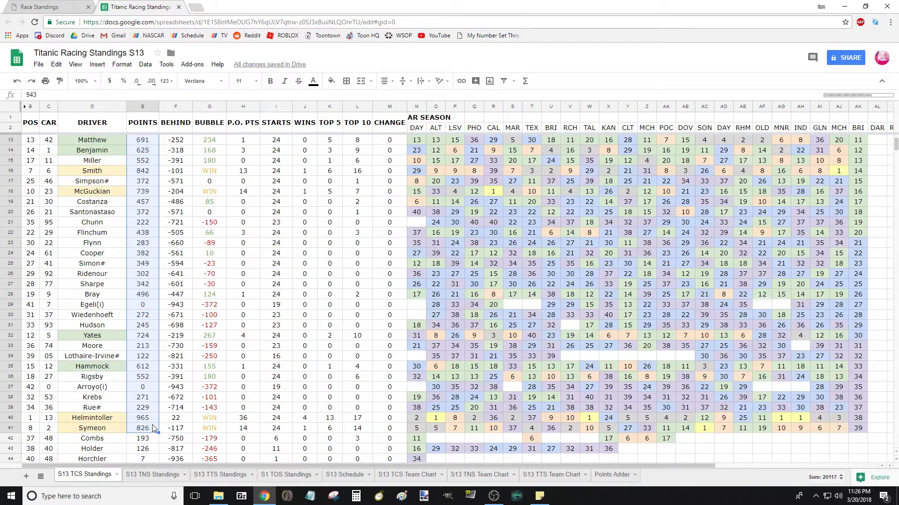
- Paste the copied points into Points Adder column A and select the column C totals
{"action": "left_click", "coordinate": [614, 478]}
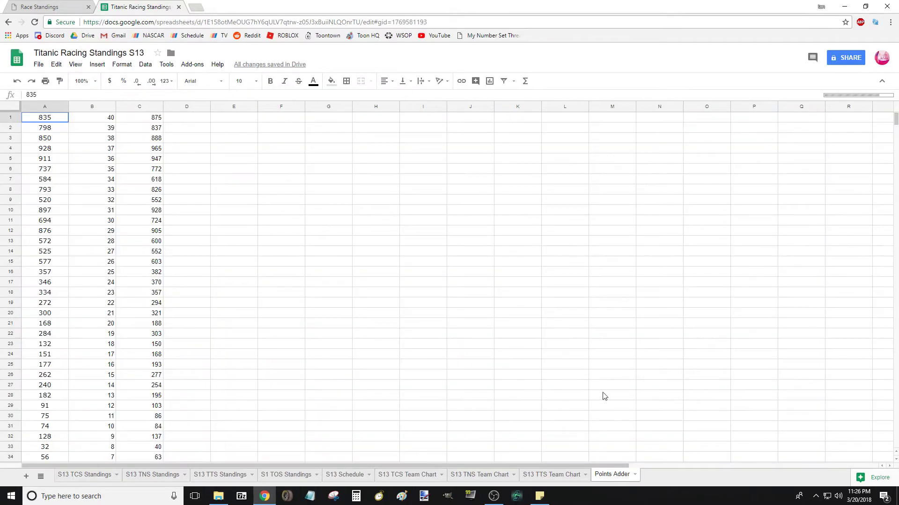
{"action": "scroll", "coordinate": [138, 241], "scroll_direction": "down", "scroll_amount": 5}
{"action": "scroll", "coordinate": [139, 241], "scroll_direction": "up", "scroll_amount": 5}
{"action": "left_click_drag", "start_coordinate": [47, 129], "coordinate": [45, 426]}
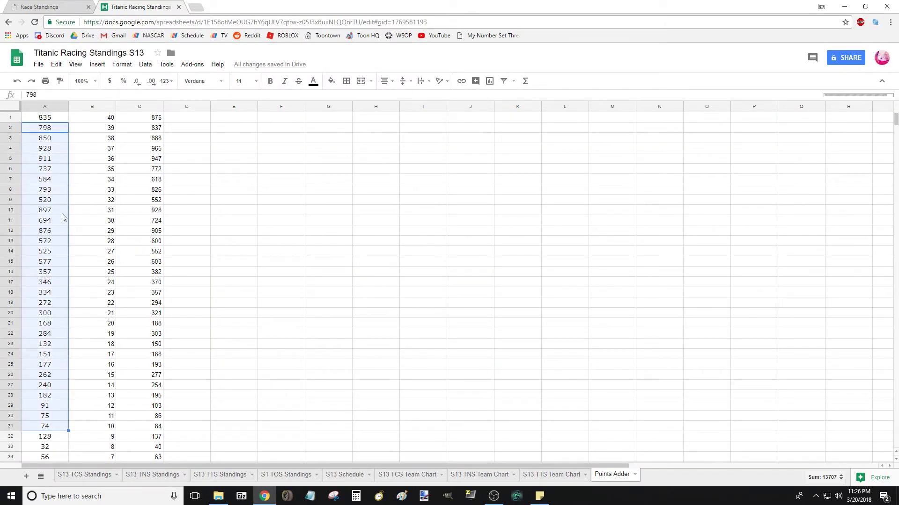
{"action": "left_click_drag", "start_coordinate": [93, 131], "coordinate": [94, 374]}
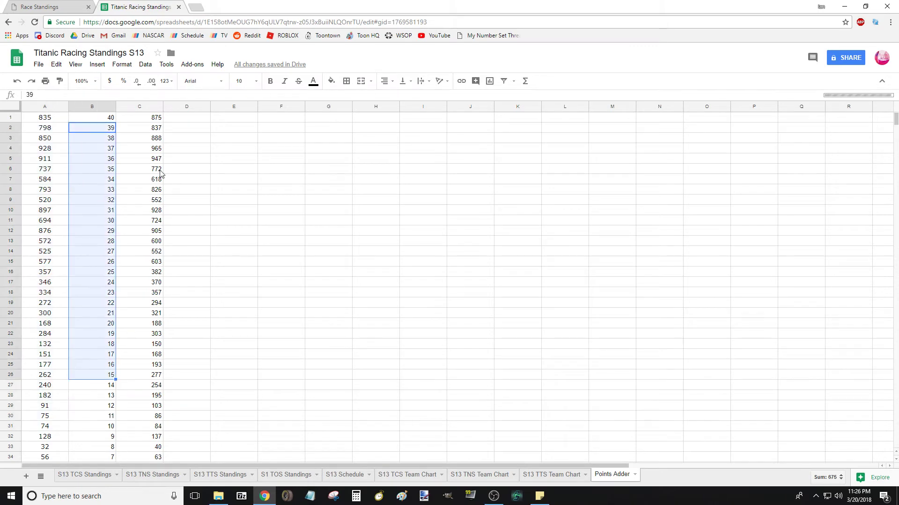
{"action": "left_click_drag", "start_coordinate": [150, 138], "coordinate": [159, 337]}
{"action": "left_click", "coordinate": [233, 229]}
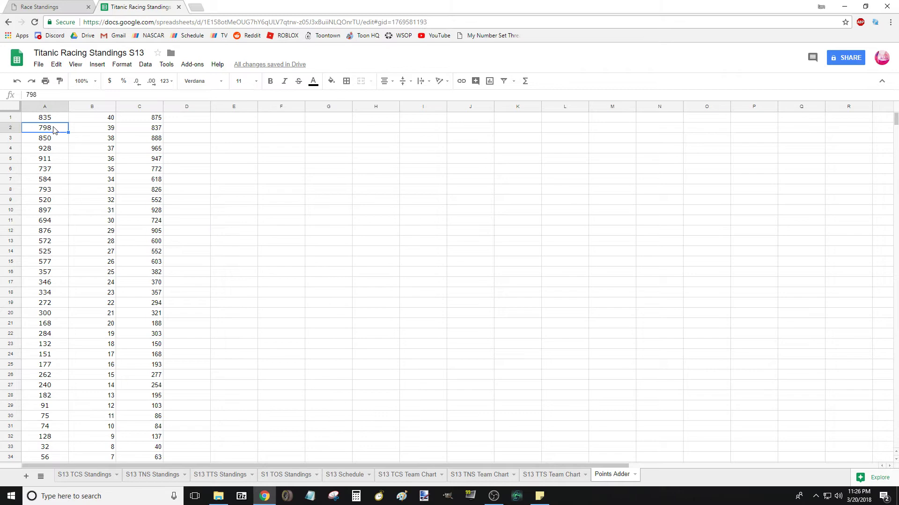
{"action": "key", "text": "ctrl+v"}
{"action": "scroll", "coordinate": [124, 190], "scroll_direction": "down", "scroll_amount": 2}
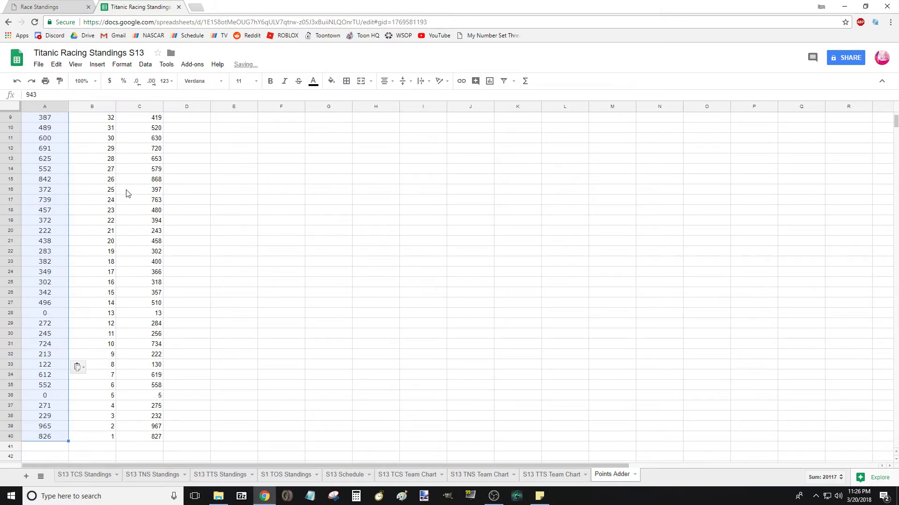
{"action": "scroll", "coordinate": [145, 209], "scroll_direction": "up", "scroll_amount": 2}
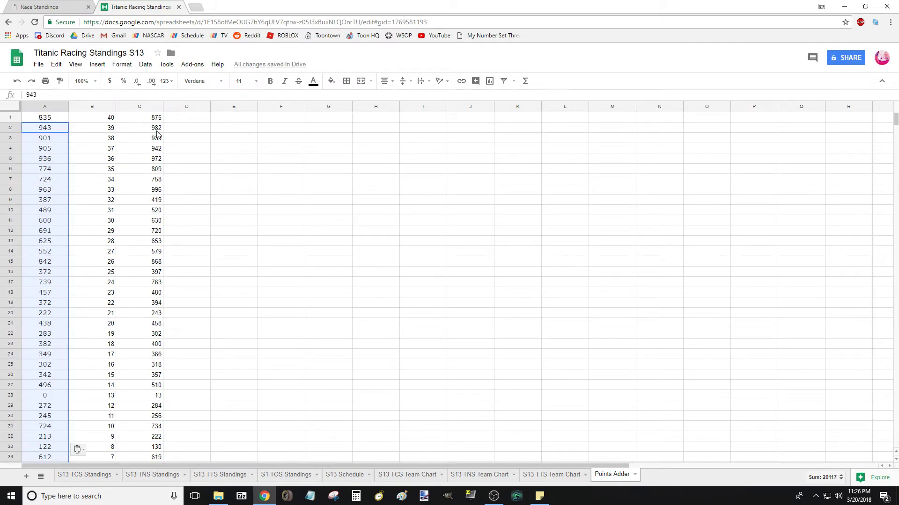
{"action": "left_click_drag", "start_coordinate": [153, 132], "coordinate": [147, 378]}
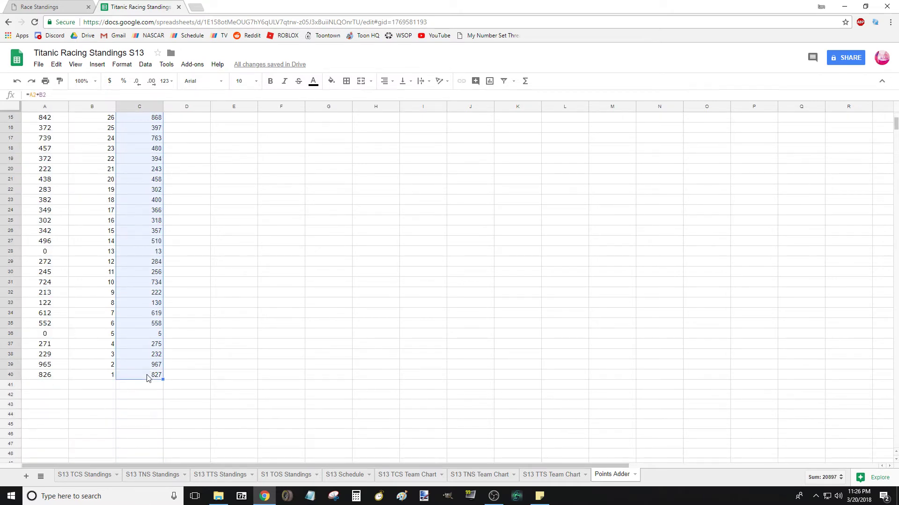
- Paste values only of the new totals over the POINTS cells, leaving Lacko on 982
{"action": "left_click", "coordinate": [98, 475]}
{"action": "right_click", "coordinate": [140, 291]}
{"action": "mouse_move", "coordinate": [187, 337]}
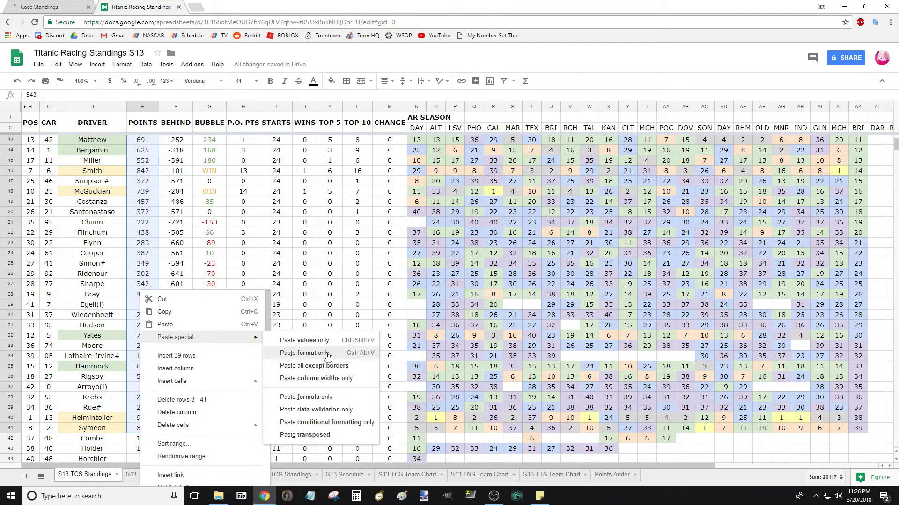
{"action": "left_click", "coordinate": [328, 341]}
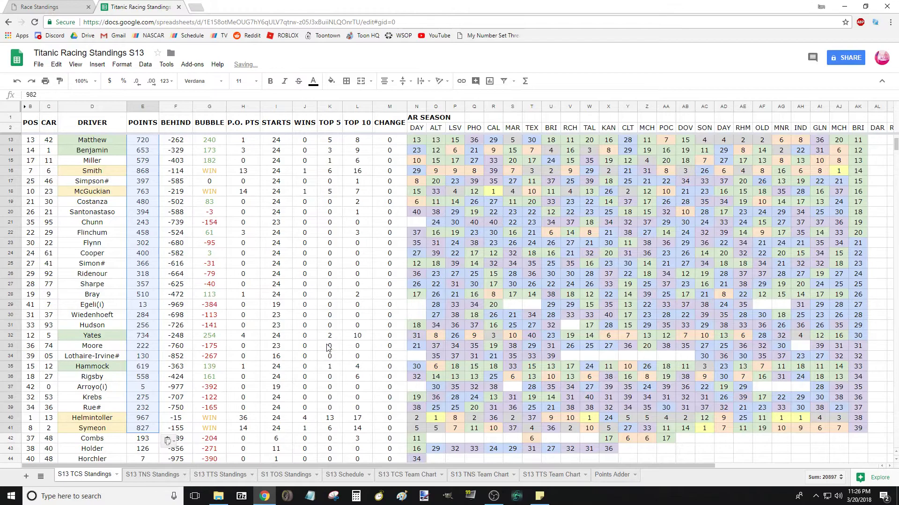
{"action": "scroll", "coordinate": [244, 297], "scroll_direction": "up", "scroll_amount": 3}
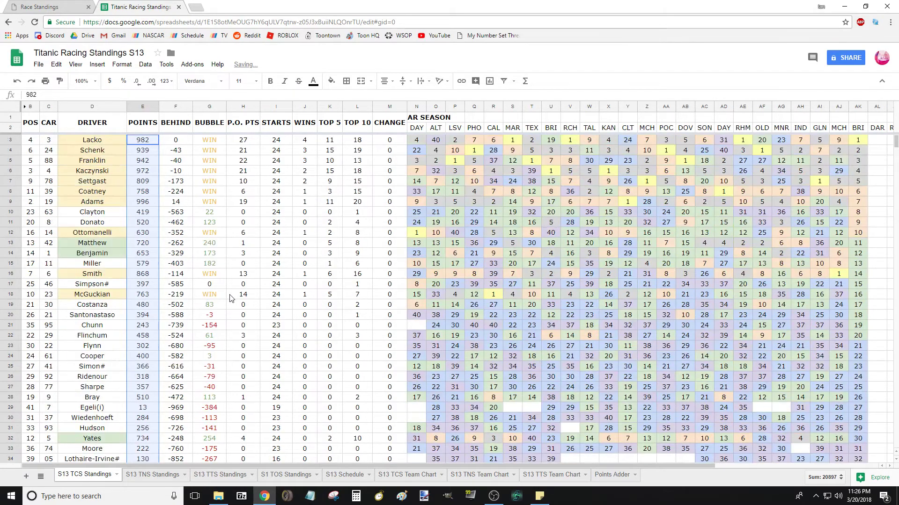
{"action": "scroll", "coordinate": [231, 299], "scroll_direction": "down", "scroll_amount": 5}
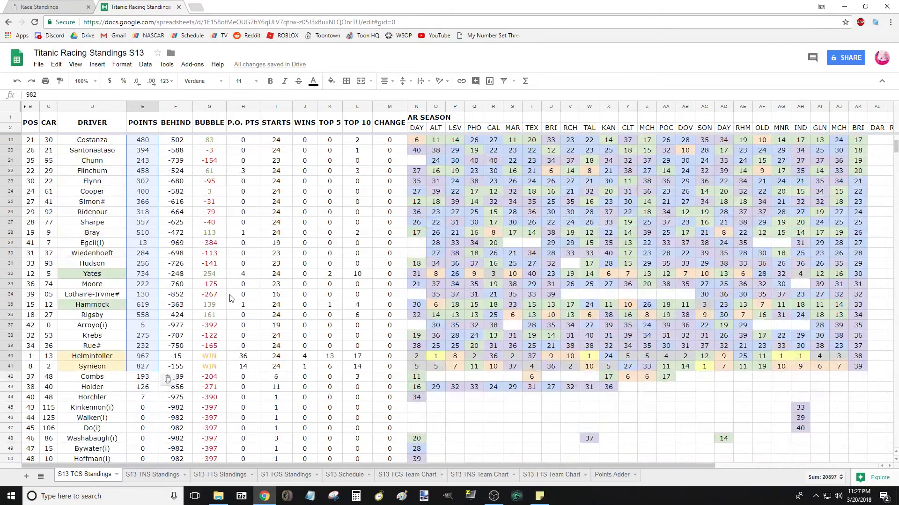
{"action": "scroll", "coordinate": [230, 298], "scroll_direction": "up", "scroll_amount": 5}
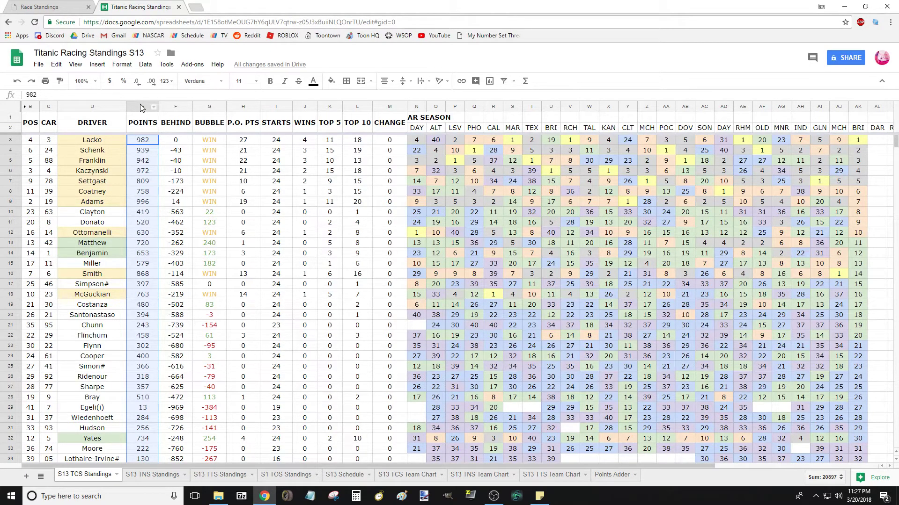
{"action": "scroll", "coordinate": [289, 376], "scroll_direction": "down", "scroll_amount": 3}
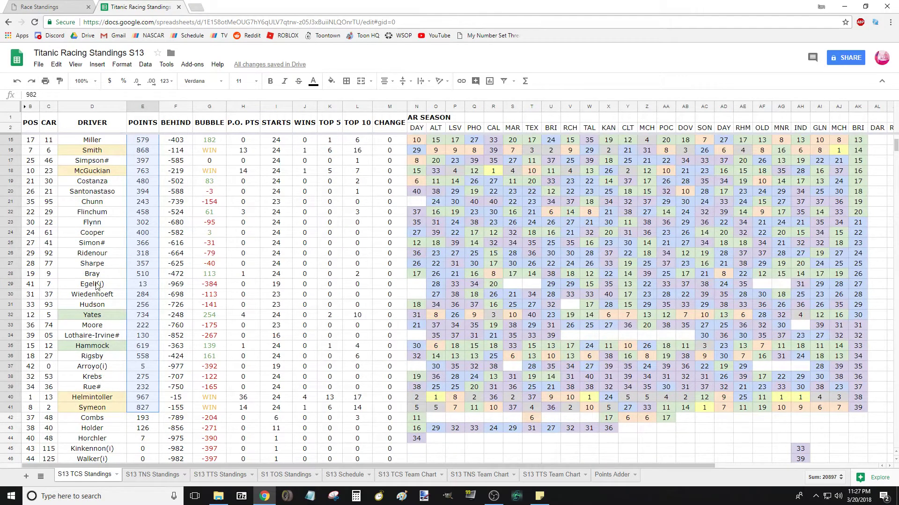
- Set the row 29 points to 0 and sort drivers by POINTS highest to lowest
{"action": "left_click", "coordinate": [146, 285]}
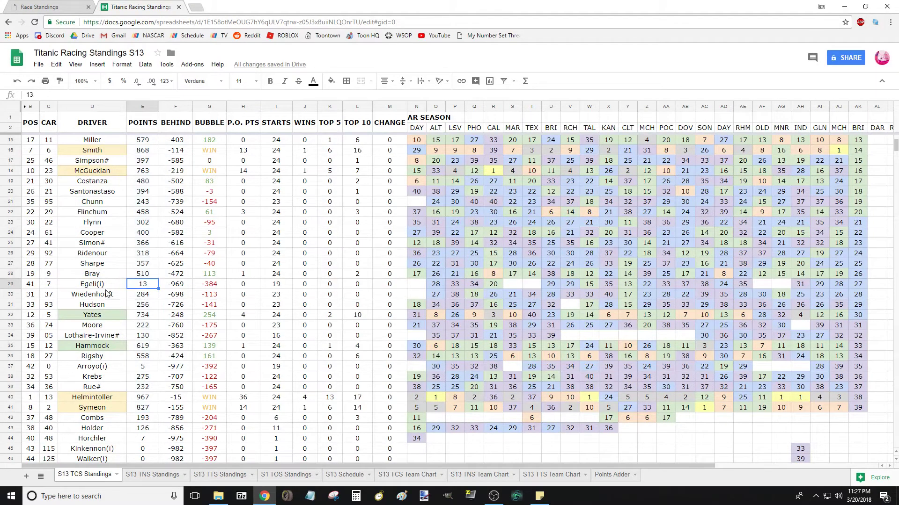
{"action": "type", "text": "0"}
{"action": "key", "text": "Return"}
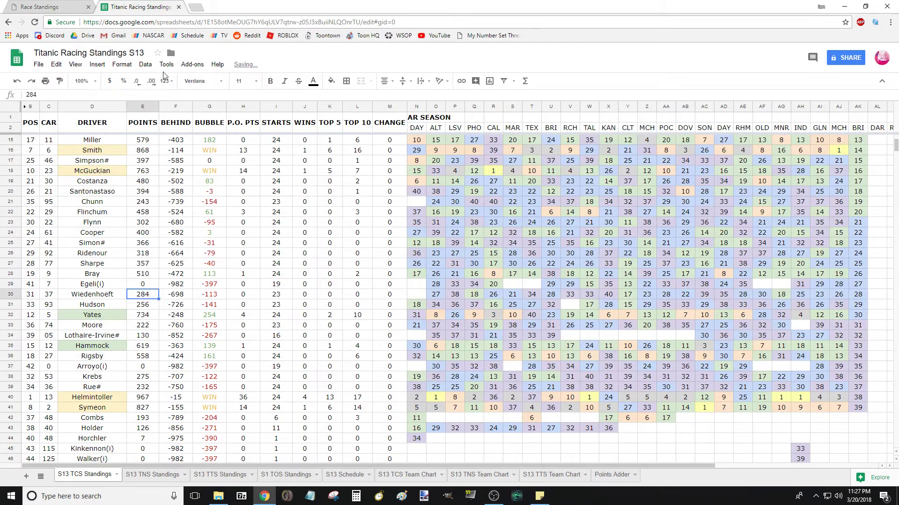
{"action": "right_click", "coordinate": [142, 107]}
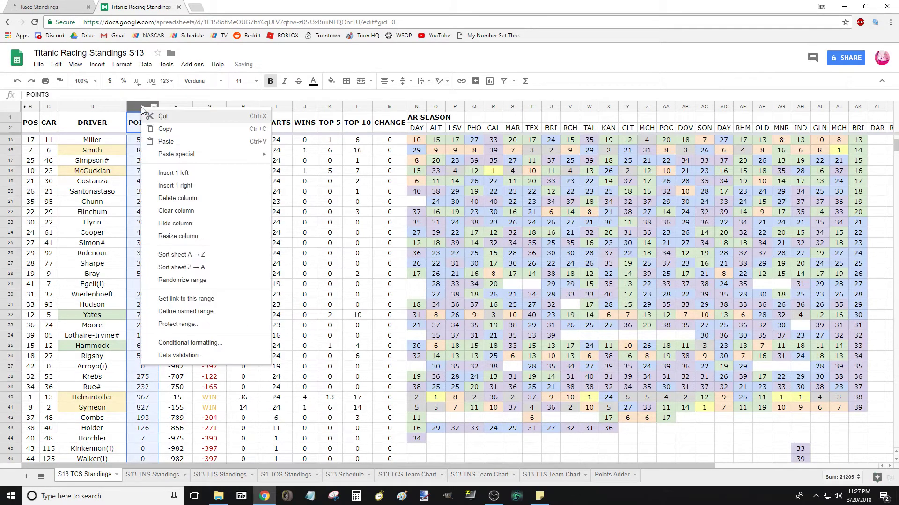
{"action": "left_click", "coordinate": [211, 273]}
{"action": "scroll", "coordinate": [50, 151], "scroll_direction": "up", "scroll_amount": 4}
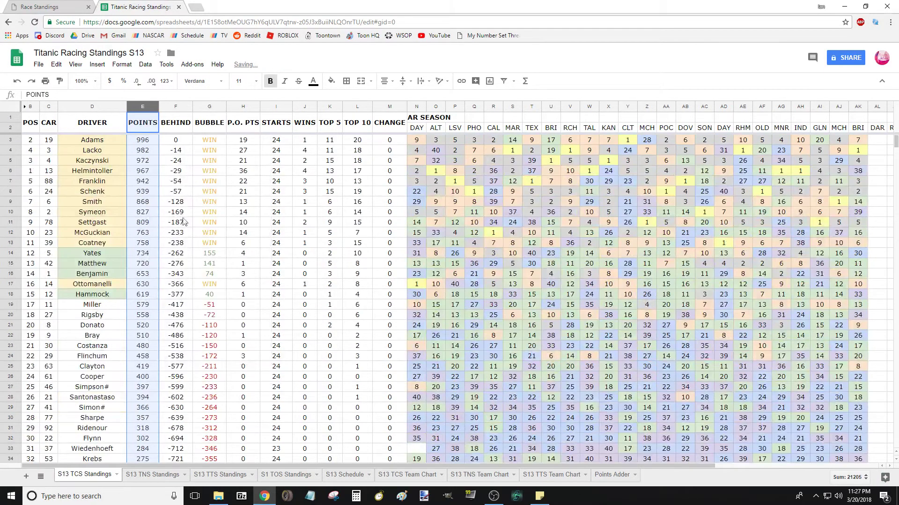
- Number the top two POS cells 1 and 2 and select them
{"action": "left_click", "coordinate": [33, 148]}
{"action": "type", "text": "2"}
{"action": "key", "text": "Up"}
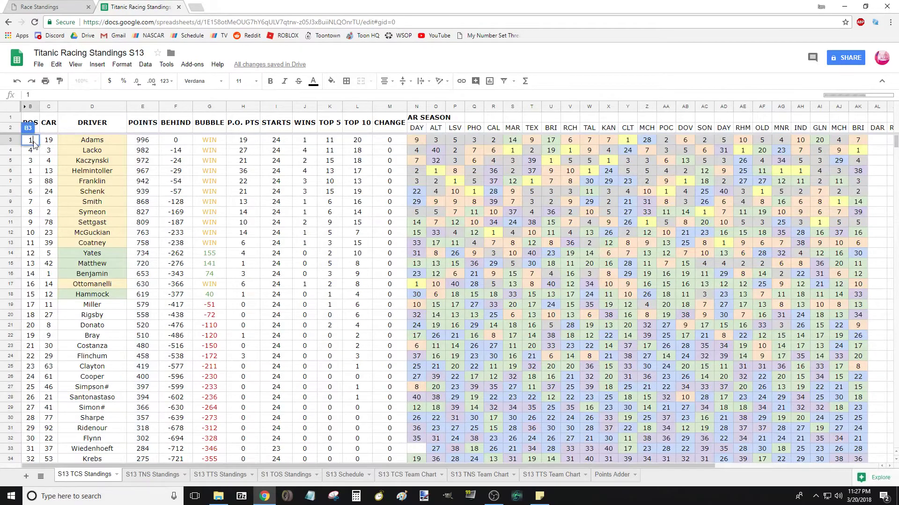
{"action": "type", "text": "1"}
{"action": "left_click", "coordinate": [34, 150], "text": "shift"}
- Fill POS numbering down column B and re-merge REGULAR SEASON across the race columns
{"action": "left_click_drag", "start_coordinate": [39, 155], "coordinate": [27, 432]}
{"action": "scroll", "coordinate": [174, 219], "scroll_direction": "up", "scroll_amount": 6}
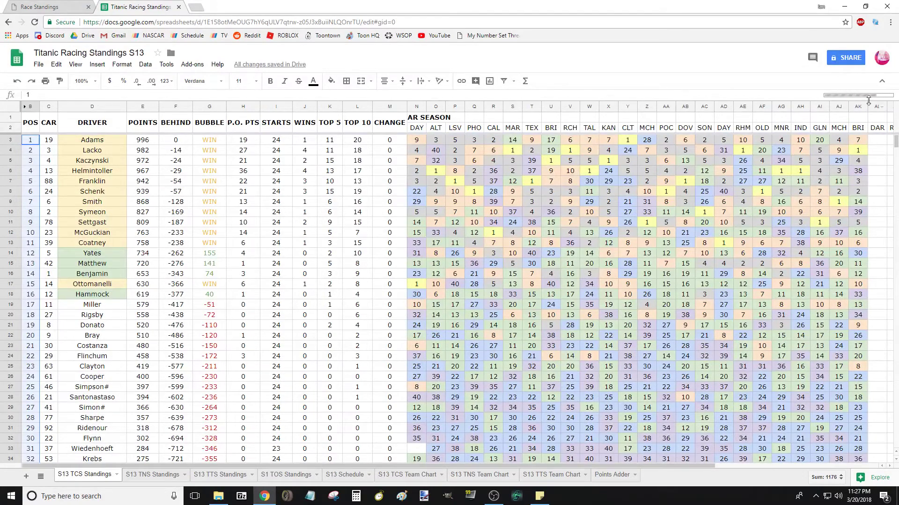
{"action": "left_click_drag", "start_coordinate": [390, 139], "coordinate": [393, 287]}
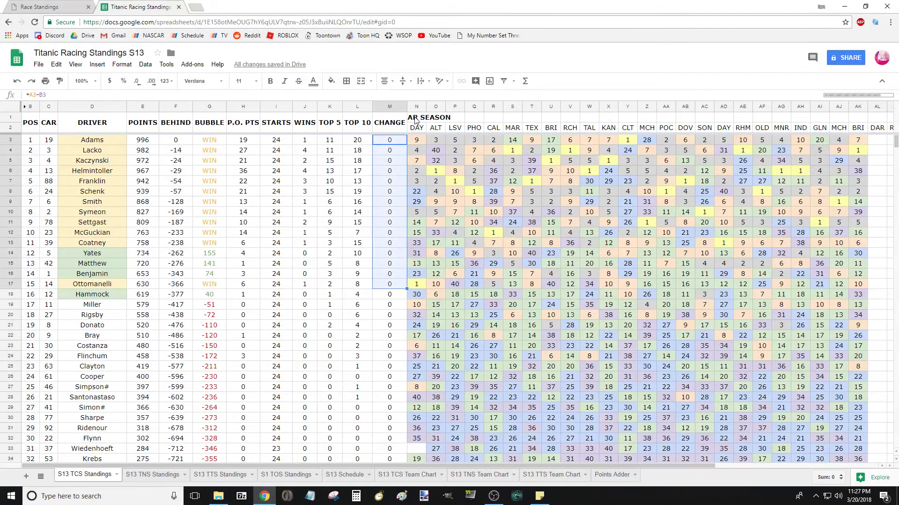
{"action": "left_click_drag", "start_coordinate": [414, 121], "coordinate": [866, 129]}
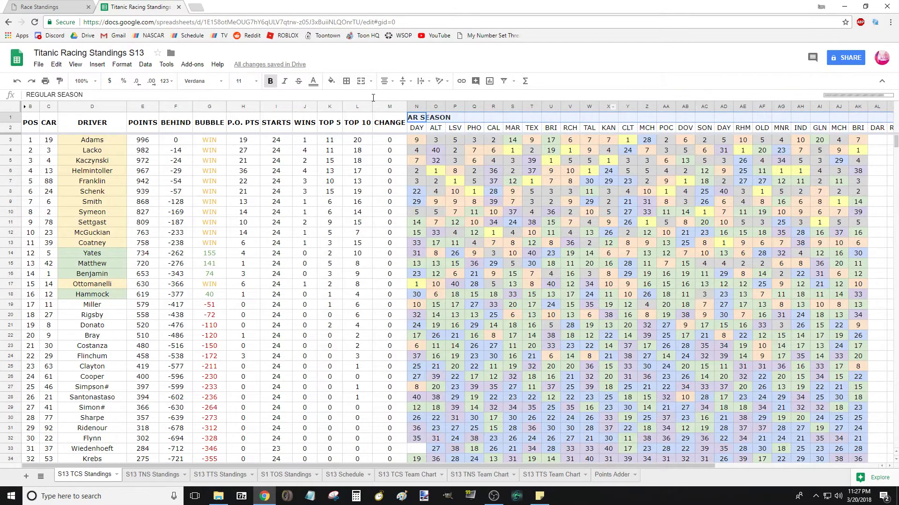
{"action": "left_click", "coordinate": [360, 82]}
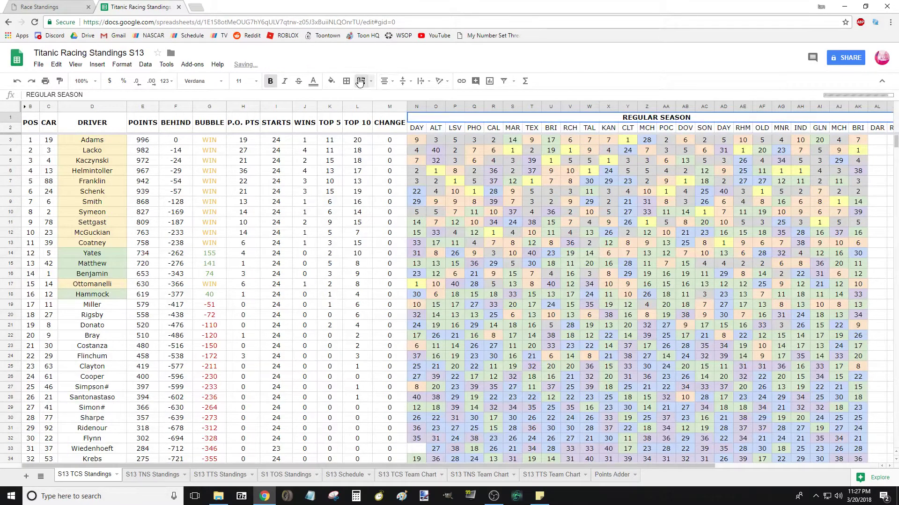
{"action": "left_click", "coordinate": [355, 224]}
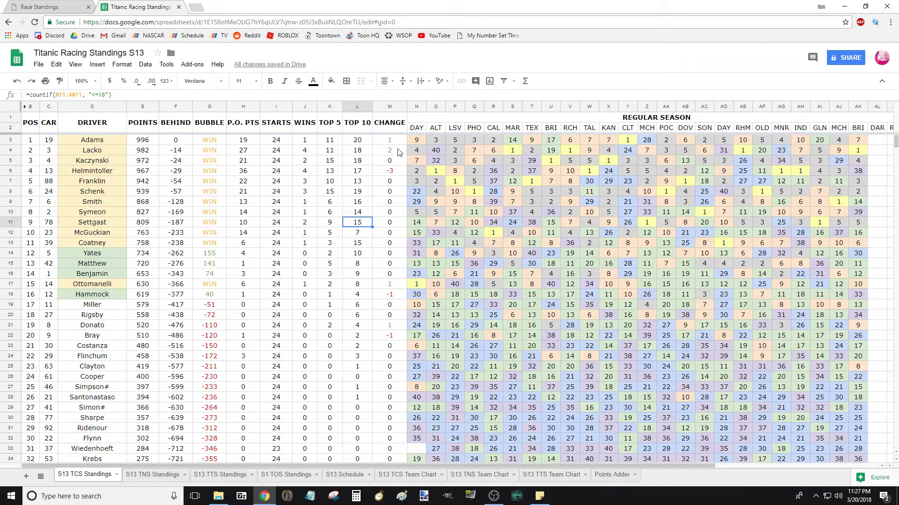
{"action": "left_click_drag", "start_coordinate": [390, 140], "coordinate": [391, 285]}
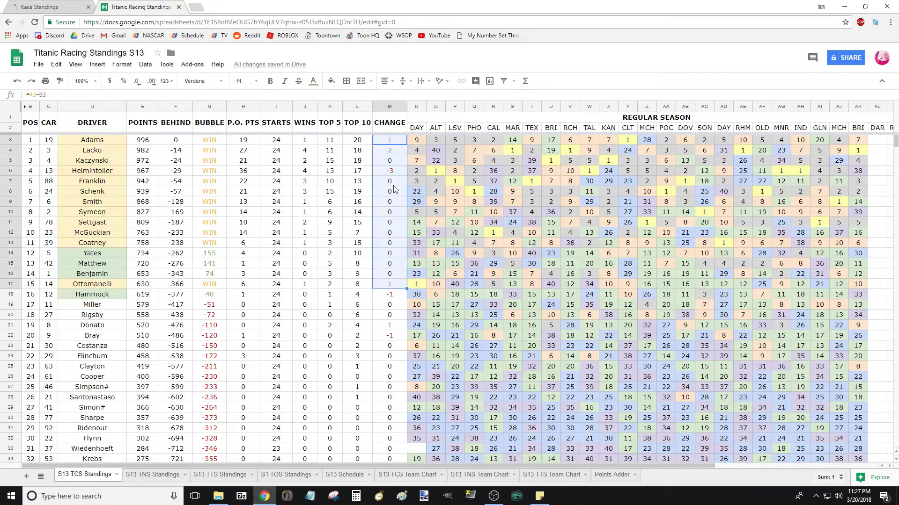
{"action": "left_click", "coordinate": [384, 143]}
{"action": "key", "text": "Down"}
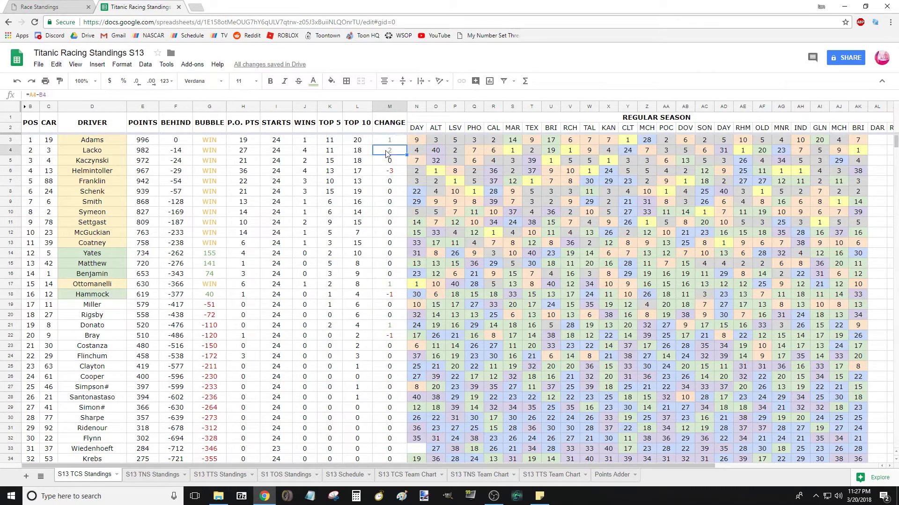
{"action": "left_click", "coordinate": [388, 171]}
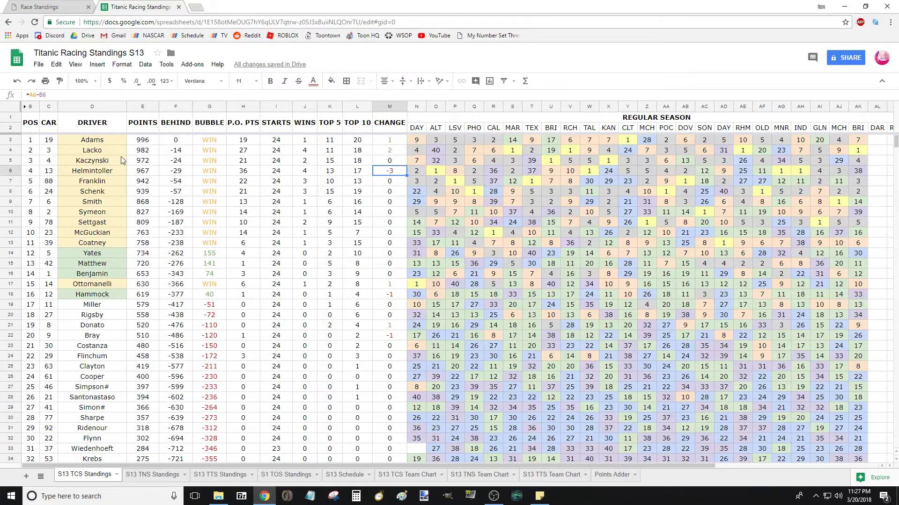
{"action": "left_click", "coordinate": [859, 172]}
{"action": "left_click", "coordinate": [396, 175]}
{"action": "left_click", "coordinate": [390, 326]}
{"action": "scroll", "coordinate": [389, 336], "scroll_direction": "down", "scroll_amount": 5}
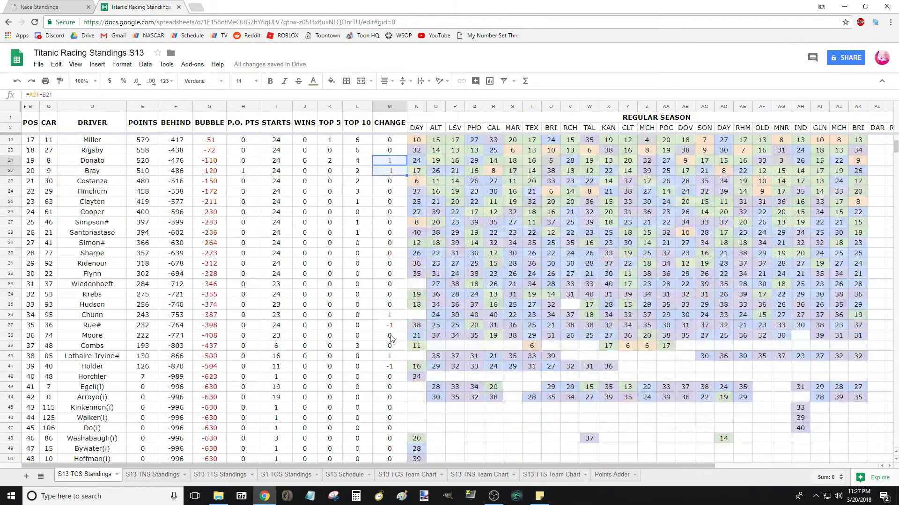
{"action": "left_click_drag", "start_coordinate": [392, 358], "coordinate": [393, 367]}
{"action": "left_click", "coordinate": [276, 293]}
{"action": "scroll", "coordinate": [195, 132], "scroll_direction": "up", "scroll_amount": 5}
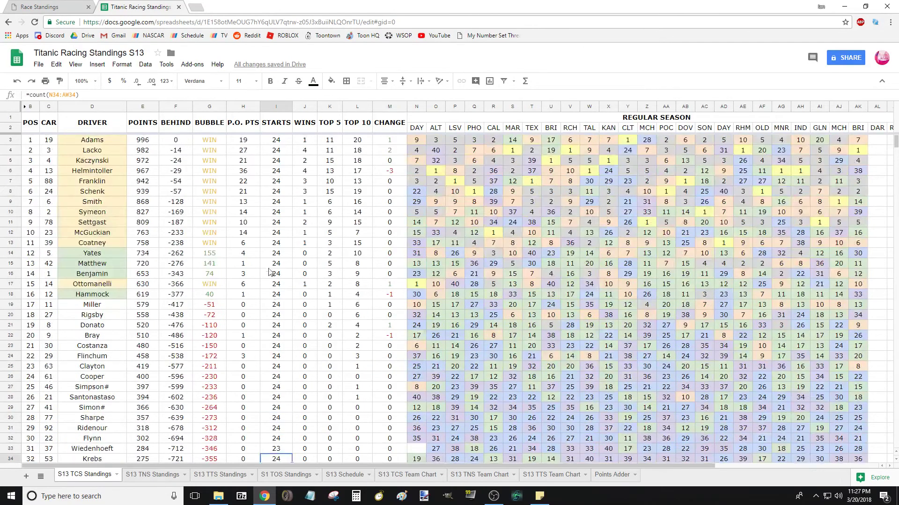
- Change G19's formula to =E19-$E$18 and fill it down column G
{"action": "left_click_drag", "start_coordinate": [195, 128], "coordinate": [209, 459]}
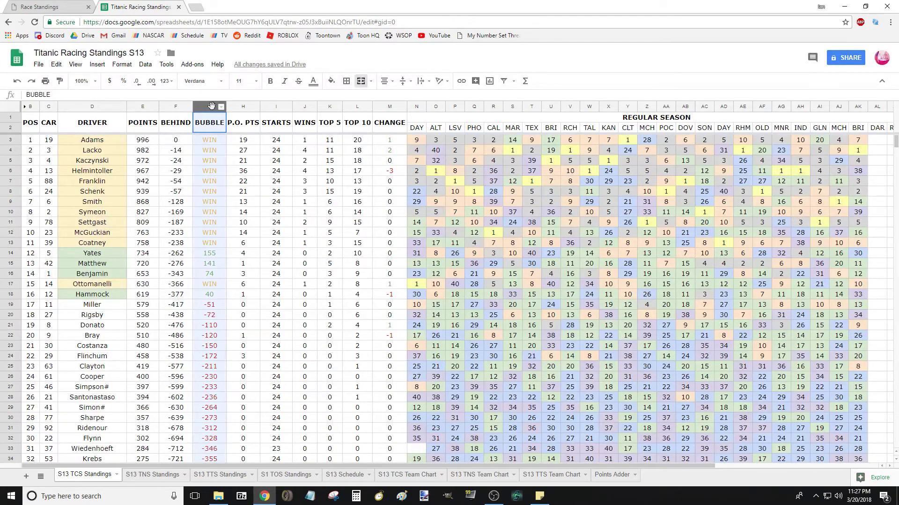
{"action": "left_click", "coordinate": [219, 274]}
{"action": "left_click", "coordinate": [223, 294]}
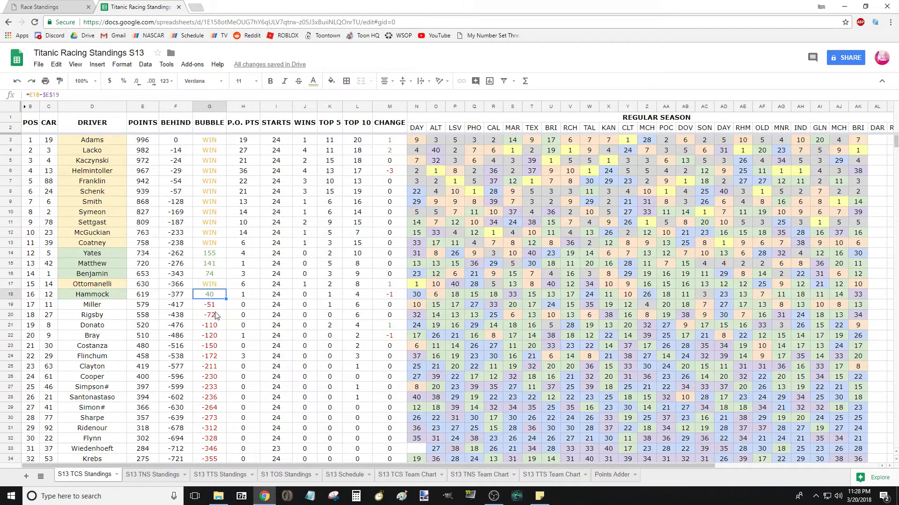
{"action": "left_click", "coordinate": [213, 309]}
{"action": "left_click", "coordinate": [73, 94]}
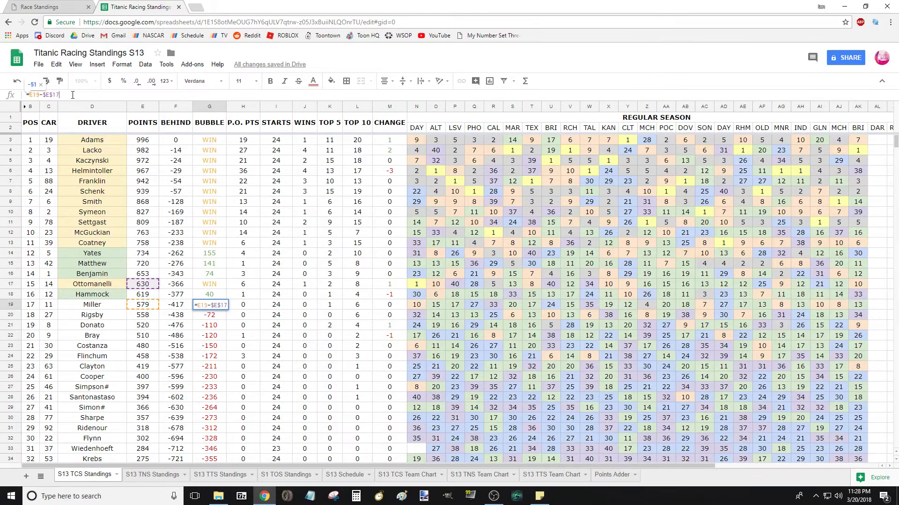
{"action": "key", "text": "BackSpace"}
{"action": "type", "text": "8"}
{"action": "key", "text": "Return"}
{"action": "left_click", "coordinate": [206, 305]}
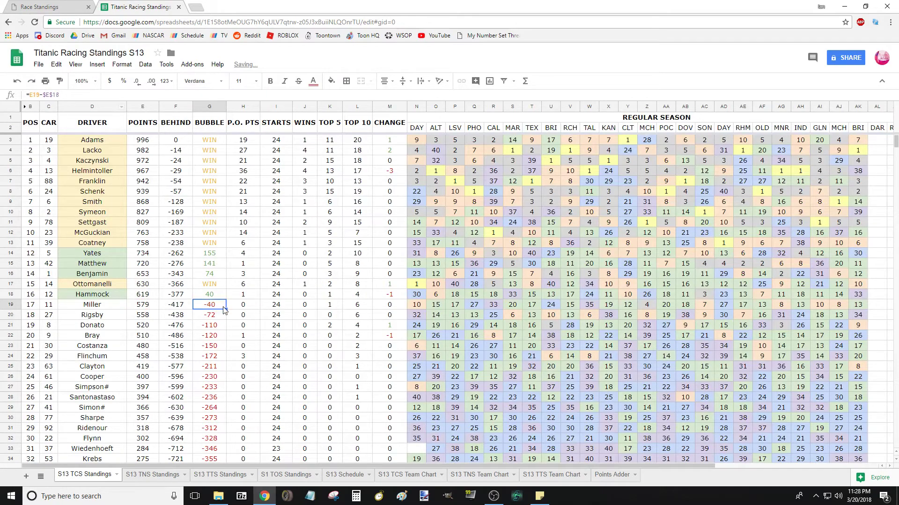
{"action": "left_click_drag", "start_coordinate": [225, 310], "coordinate": [216, 438]}
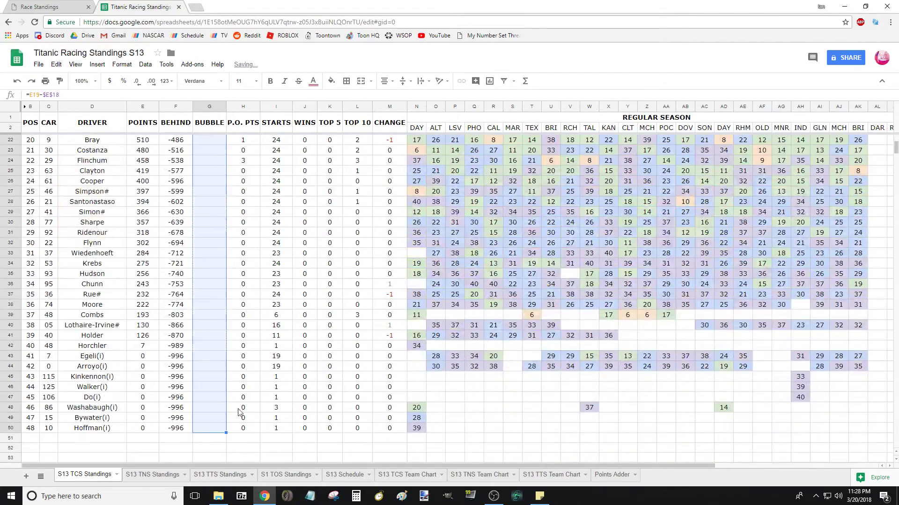
- Review the BUBBLE values and top-5 count formulas to verify the correction
{"action": "scroll", "coordinate": [234, 281], "scroll_direction": "up", "scroll_amount": 6}
{"action": "left_click", "coordinate": [330, 274]}
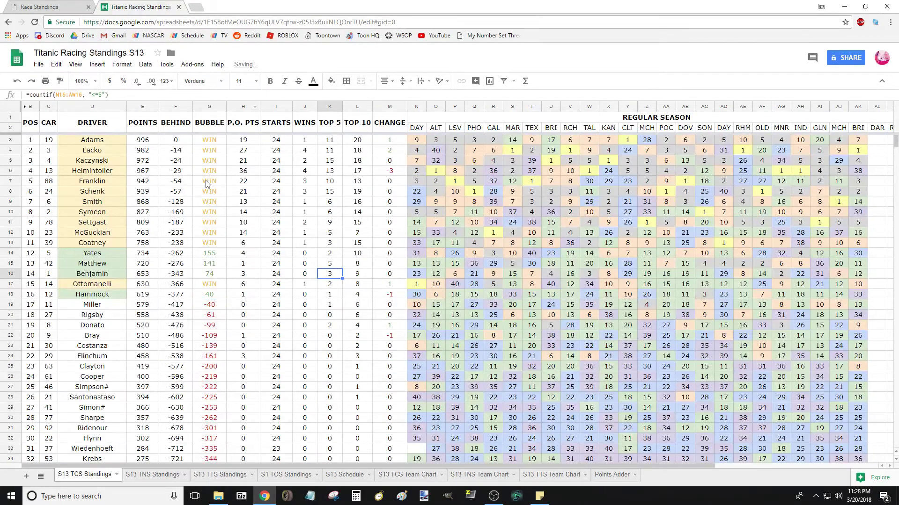
{"action": "left_click", "coordinate": [223, 245]}
{"action": "key", "text": "Down"}
{"action": "key", "text": "Down"}
{"action": "key", "text": "Down"}
{"action": "key", "text": "Down"}
{"action": "key", "text": "Down"}
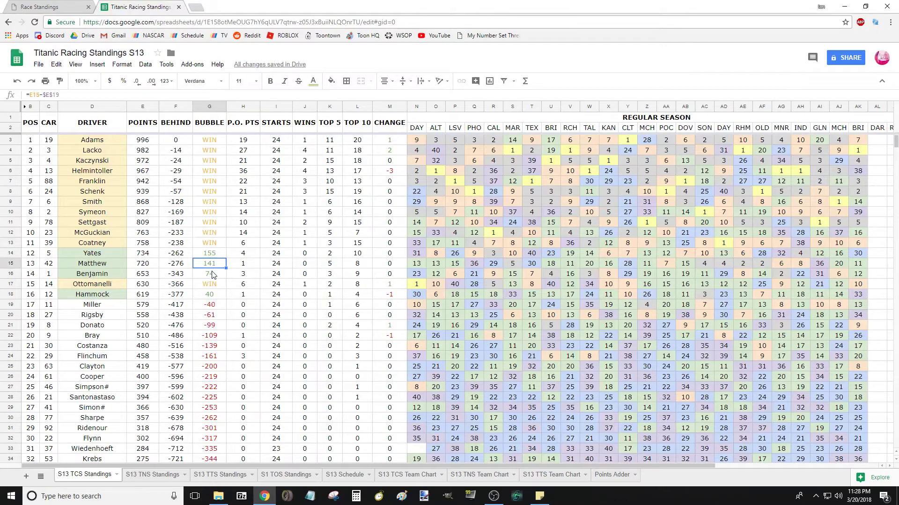
{"action": "left_click", "coordinate": [326, 244]}
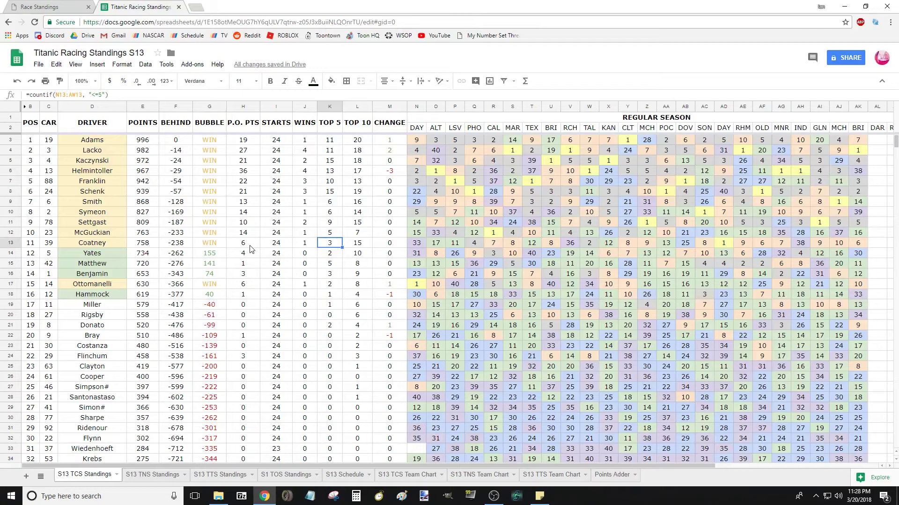
{"action": "left_click", "coordinate": [222, 304]}
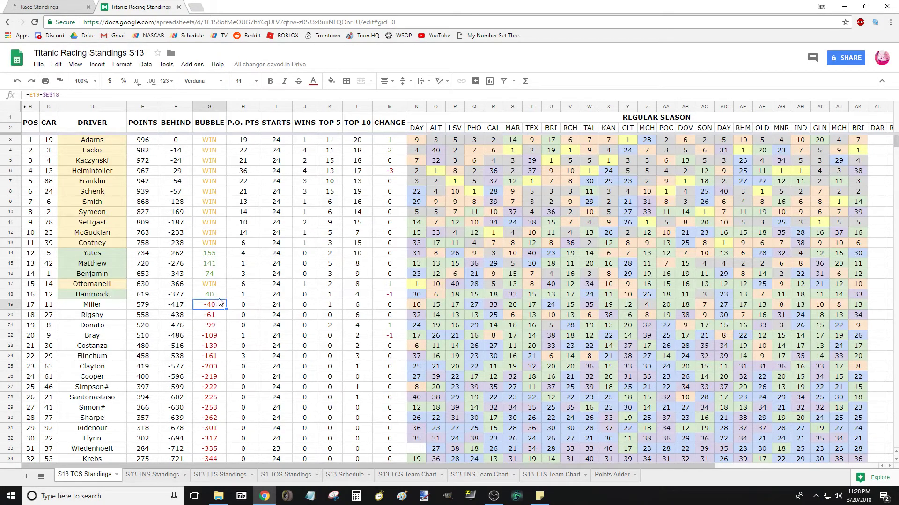
{"action": "key", "text": "Up"}
{"action": "left_click", "coordinate": [305, 274]}
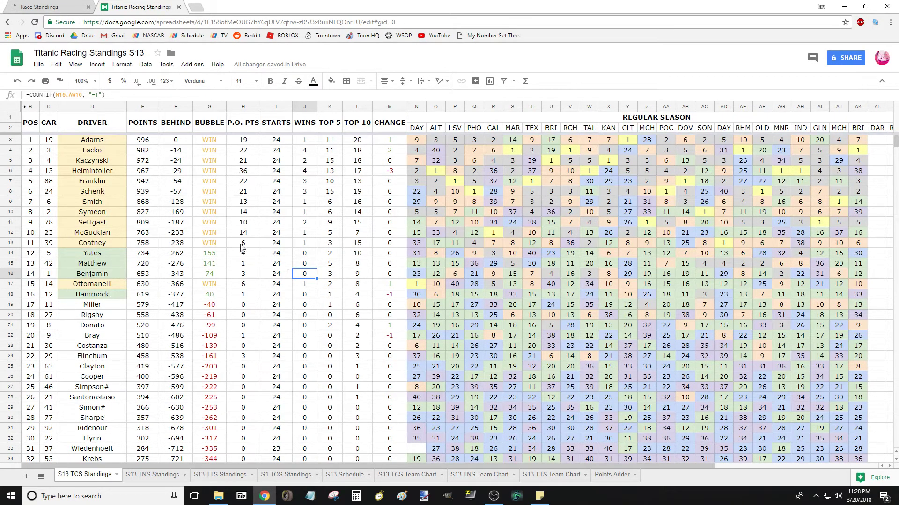
{"action": "left_click_drag", "start_coordinate": [93, 139], "coordinate": [92, 294]}
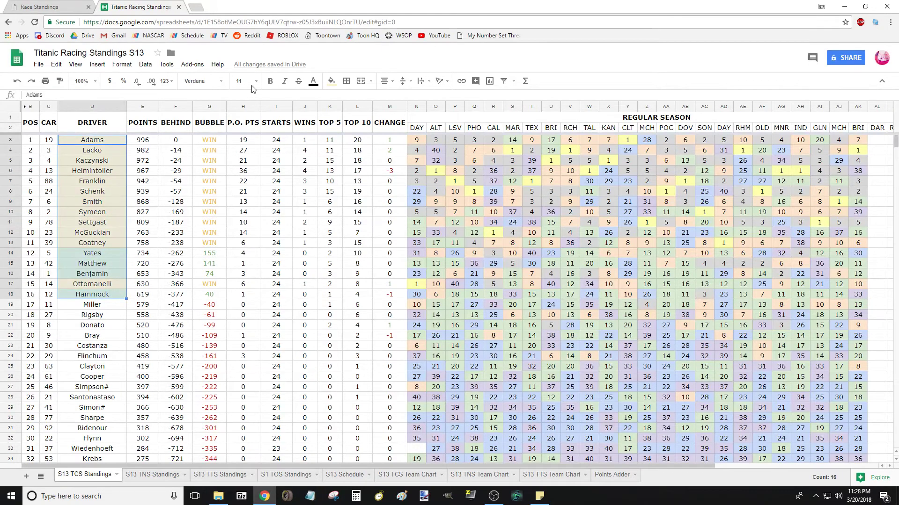
{"action": "left_click", "coordinate": [332, 81]}
{"action": "left_click", "coordinate": [111, 173]}
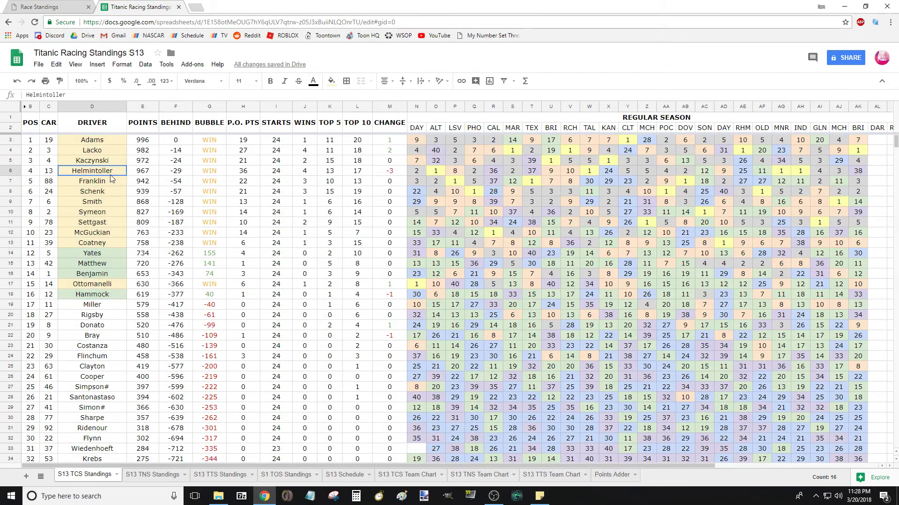
{"action": "left_click", "coordinate": [111, 256]}
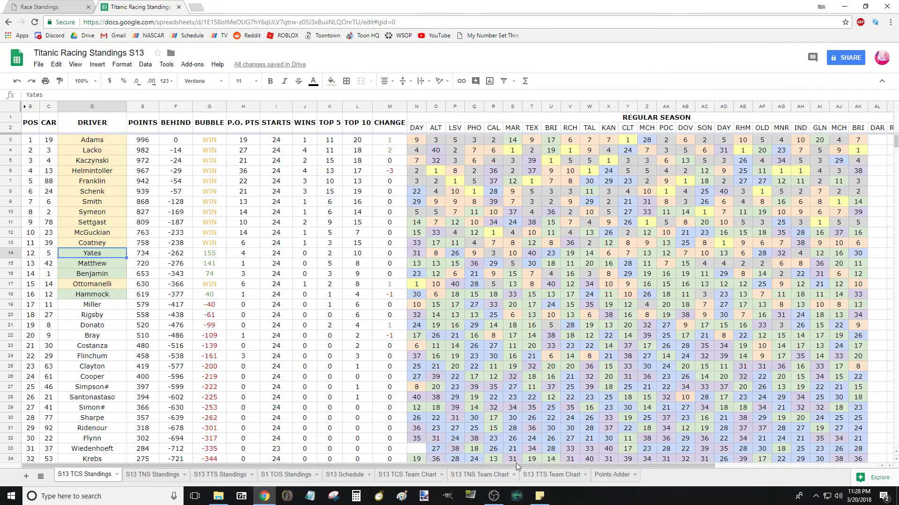
{"action": "left_click_drag", "start_coordinate": [516, 464], "coordinate": [565, 476]}
{"action": "left_click_drag", "start_coordinate": [88, 141], "coordinate": [105, 298]}
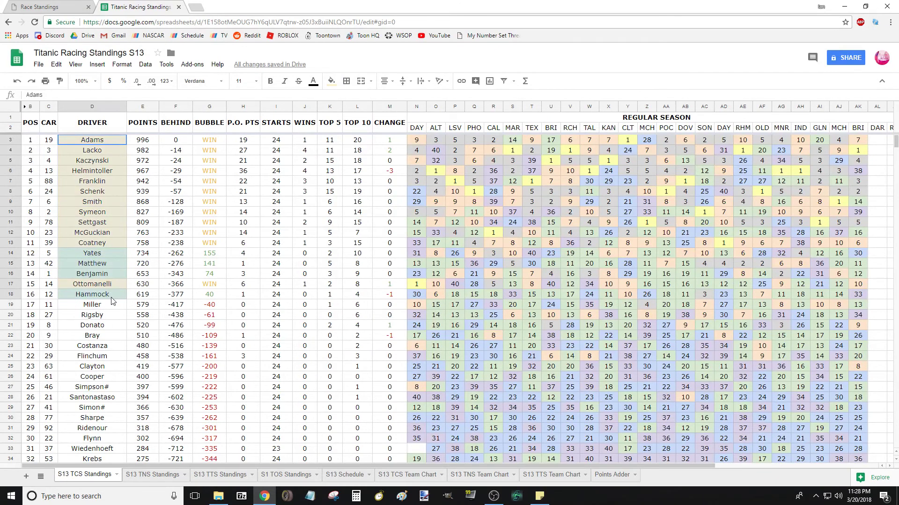
{"action": "left_click", "coordinate": [288, 214]}
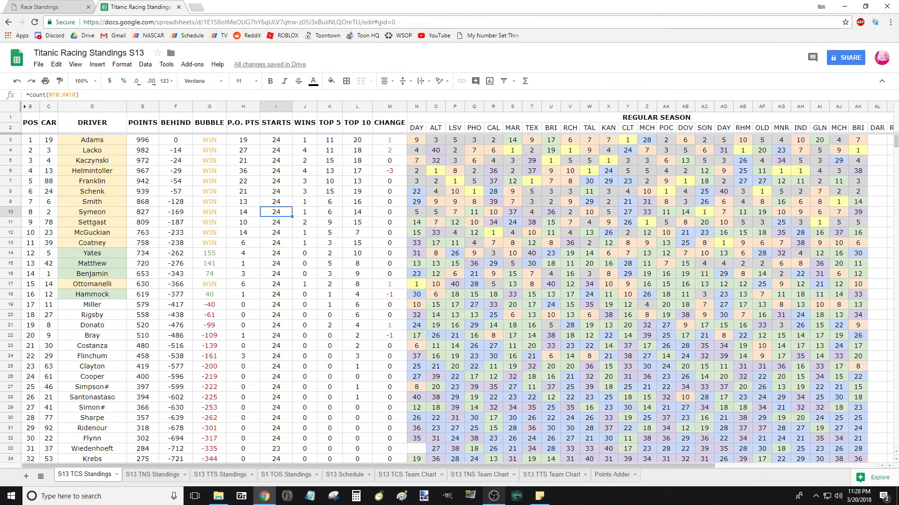
- Switch to the OBS Studio window from the taskbar
{"action": "left_click", "coordinate": [493, 496]}
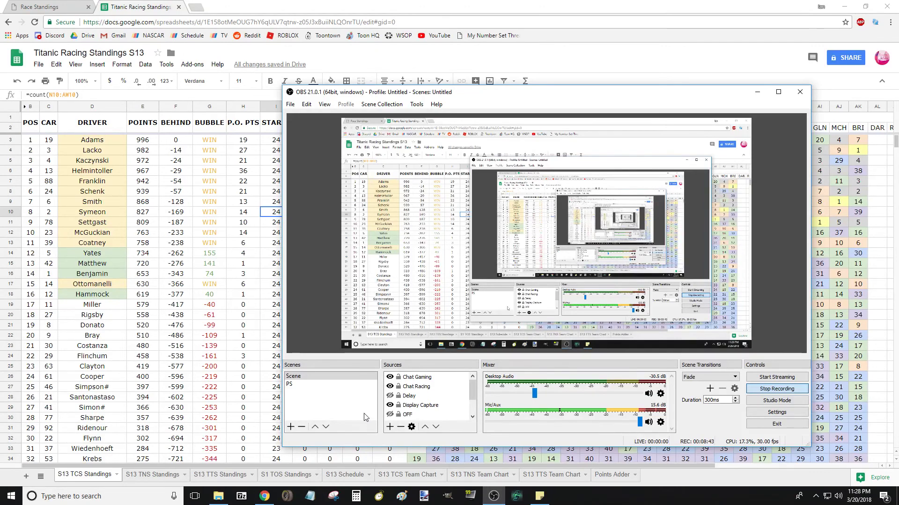